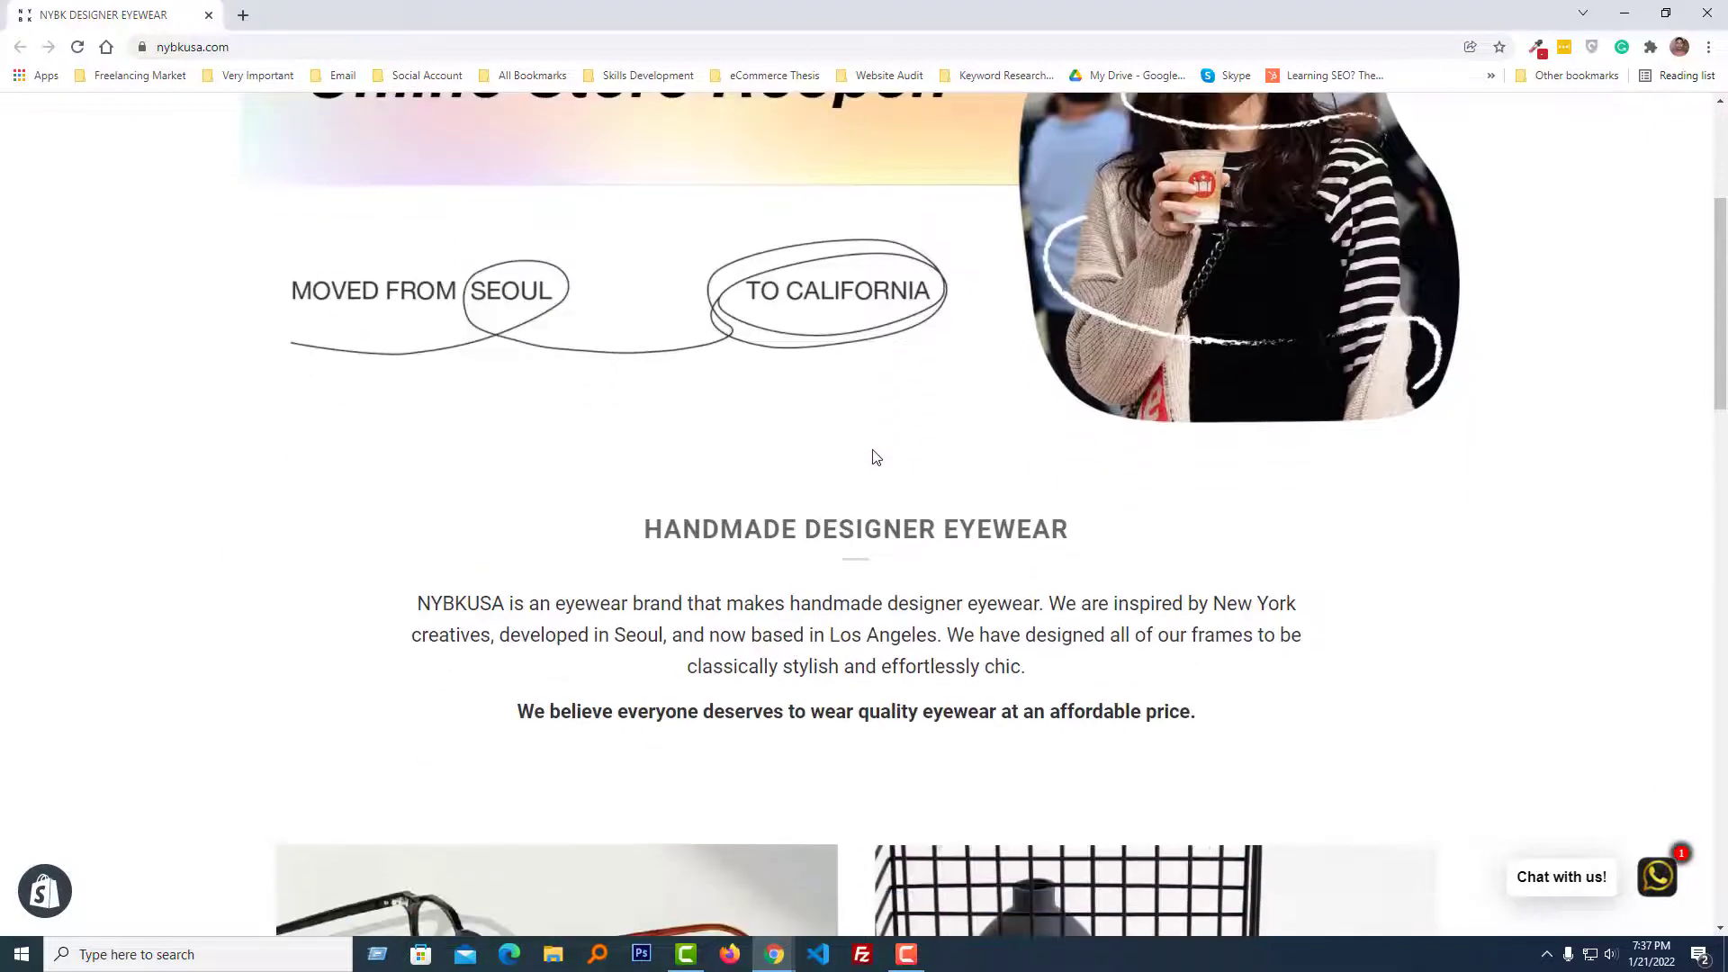
pyautogui.scroll(-3, 873, 460)
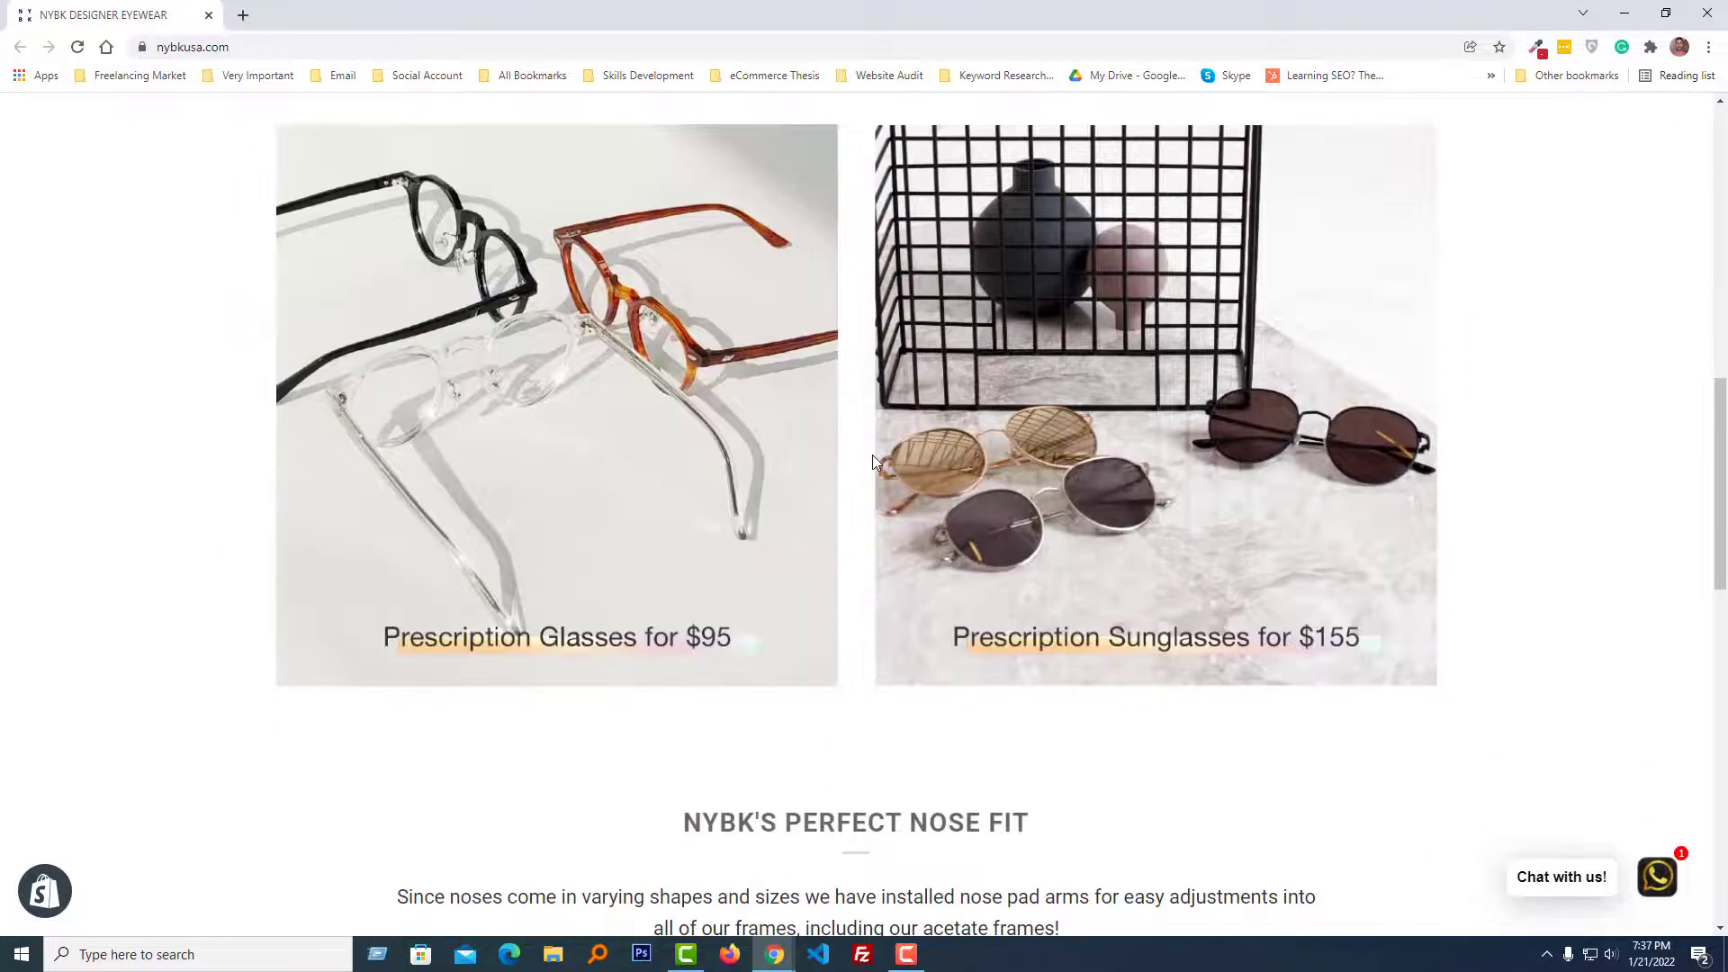
# Copy the word 'eyewear' from the NYBK store's brand description
pyautogui.scroll(6, 872, 455)
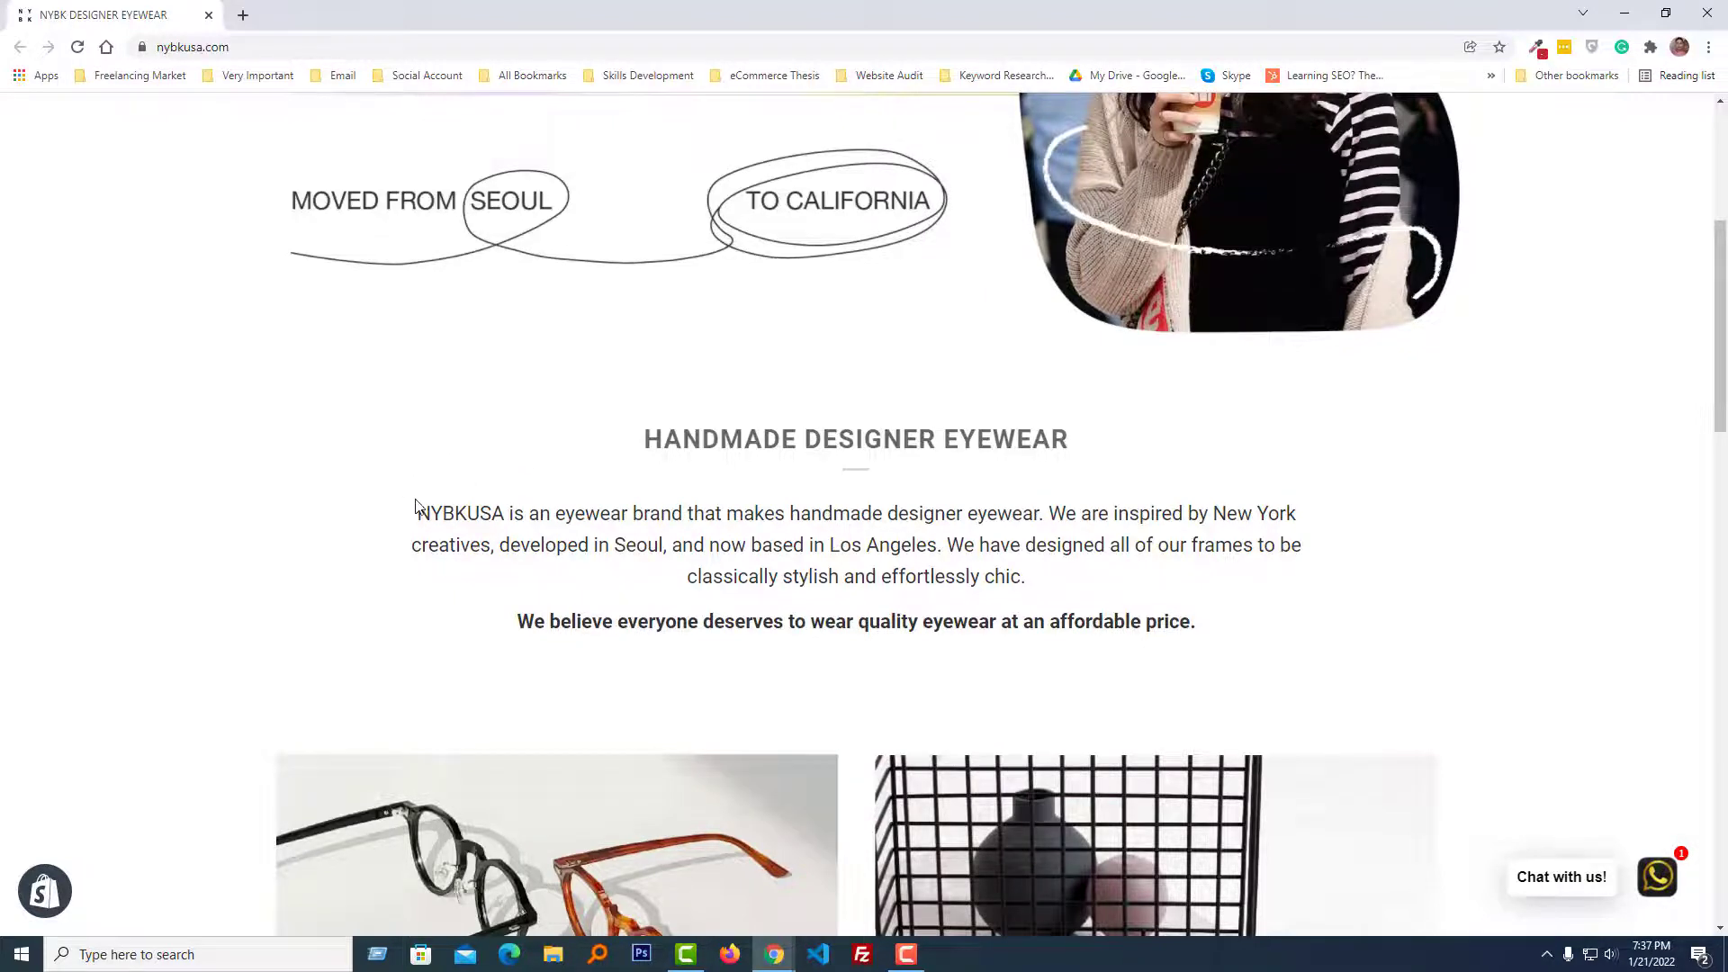
pyautogui.scroll(1, 495, 522)
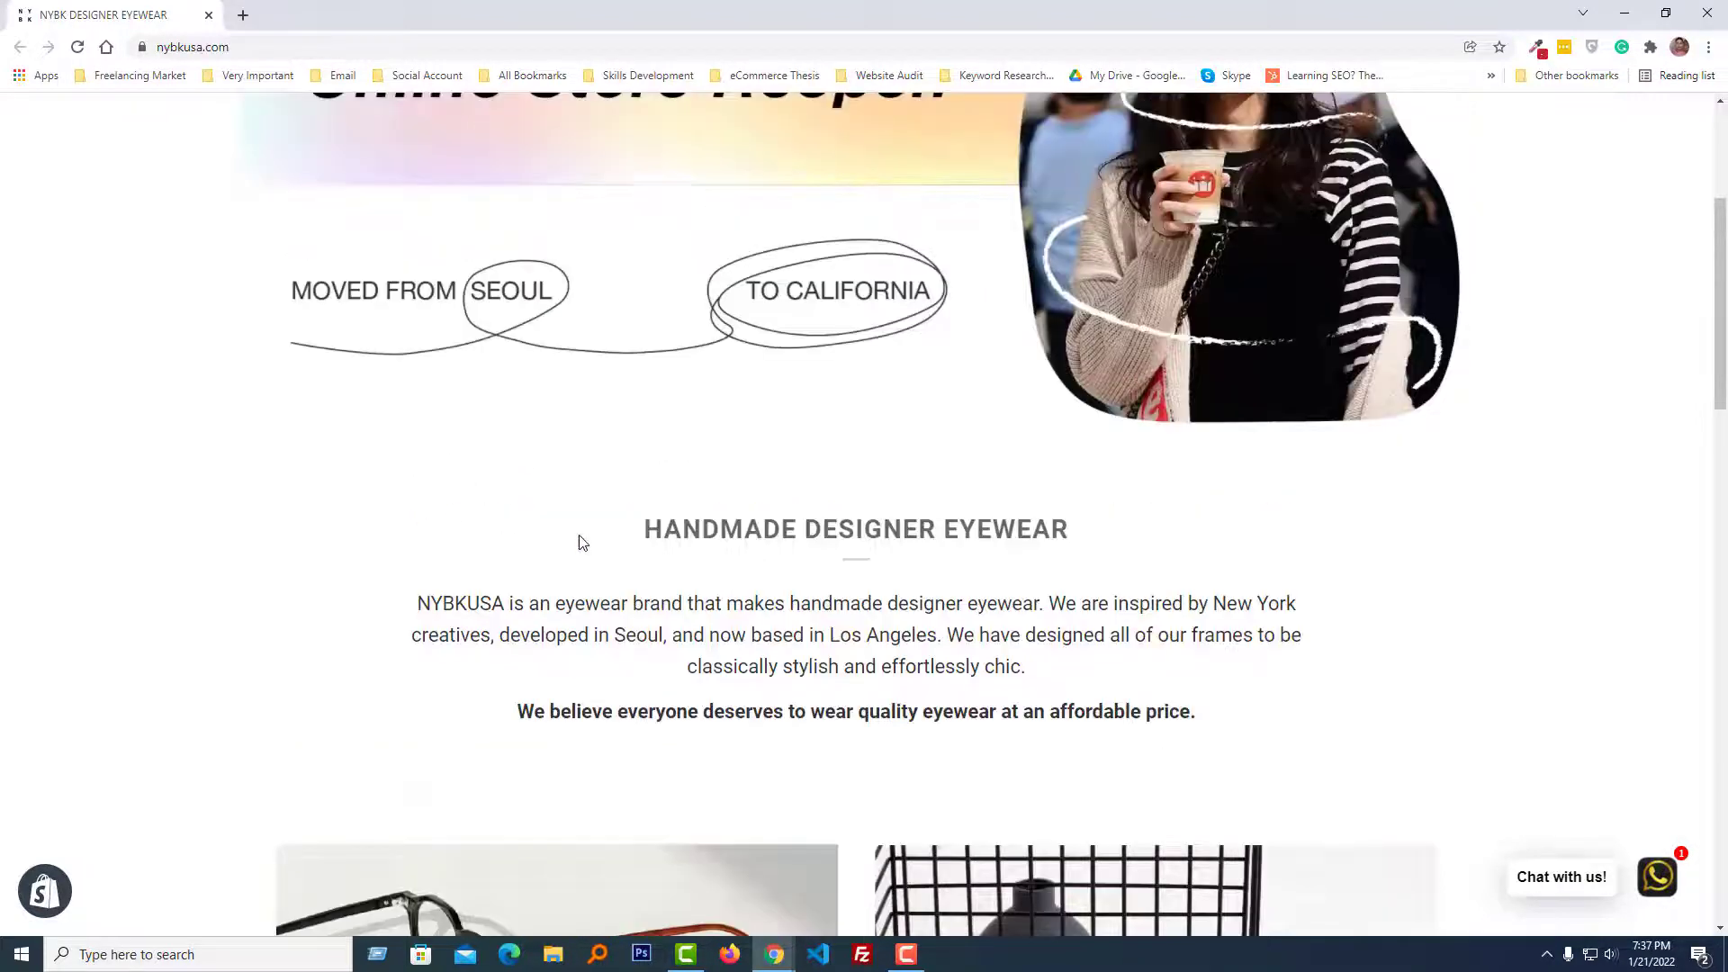
pyautogui.doubleClick(1001, 604)
pyautogui.rightClick(1008, 609)
pyautogui.click(1013, 617)
# Open a new blank browser tab beside the NYBK homepage
pyautogui.scroll(2, 1014, 630)
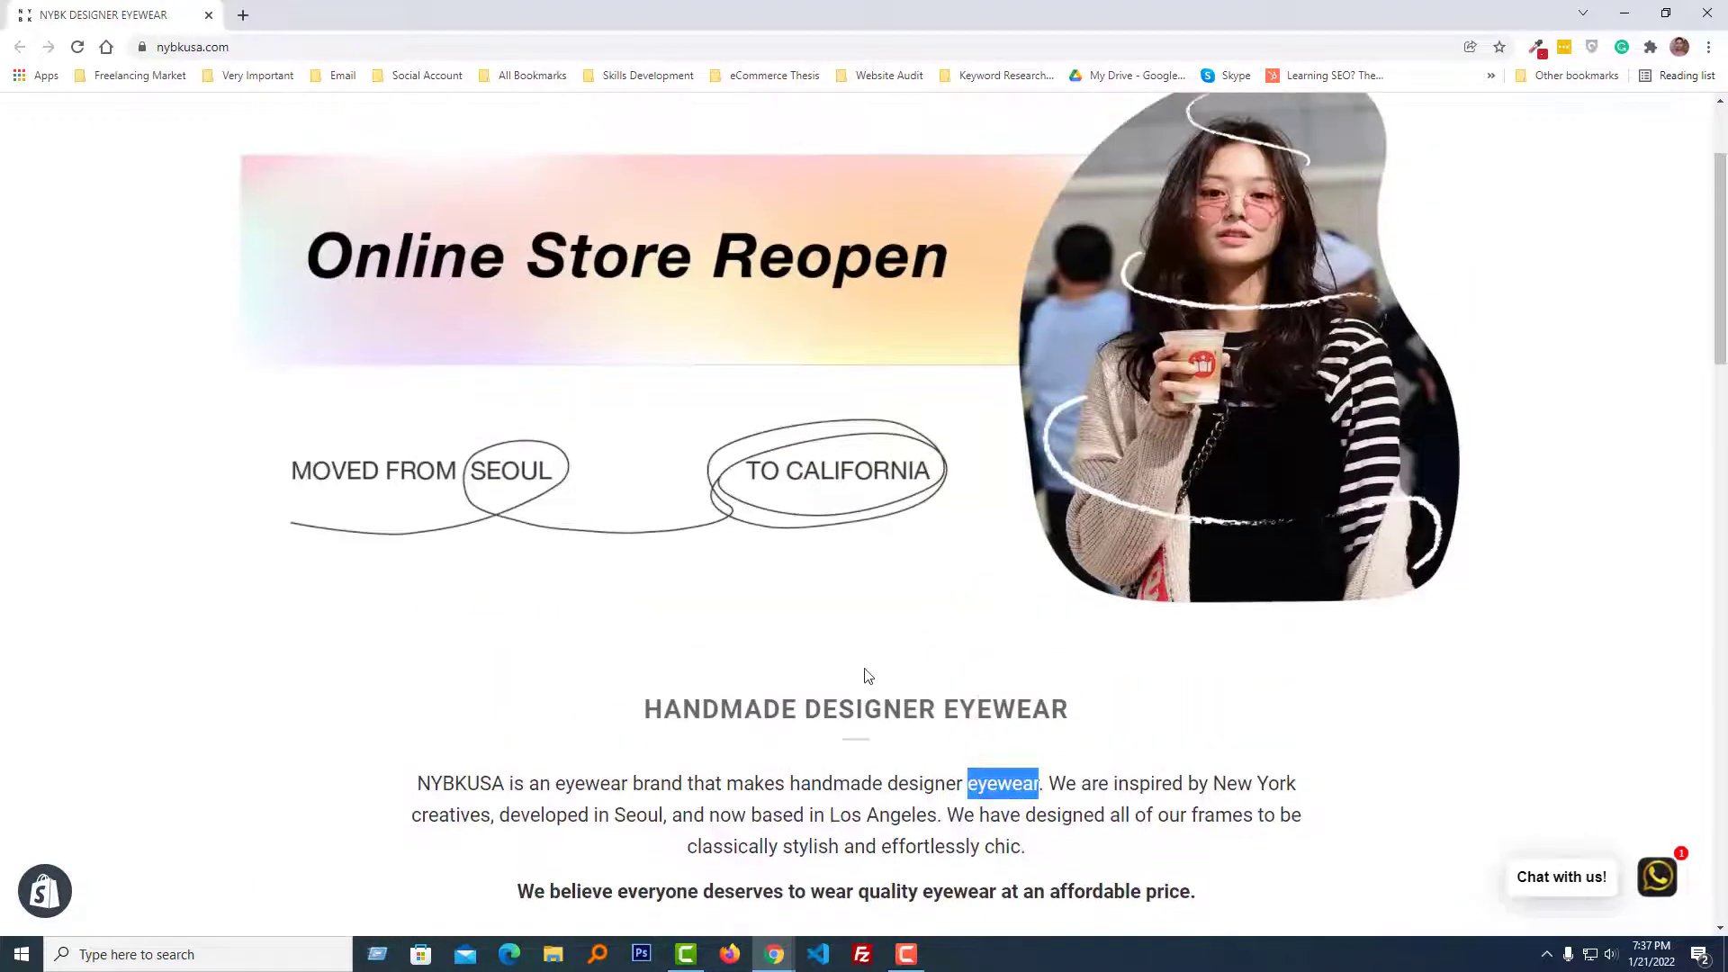
pyautogui.scroll(2, 428, 231)
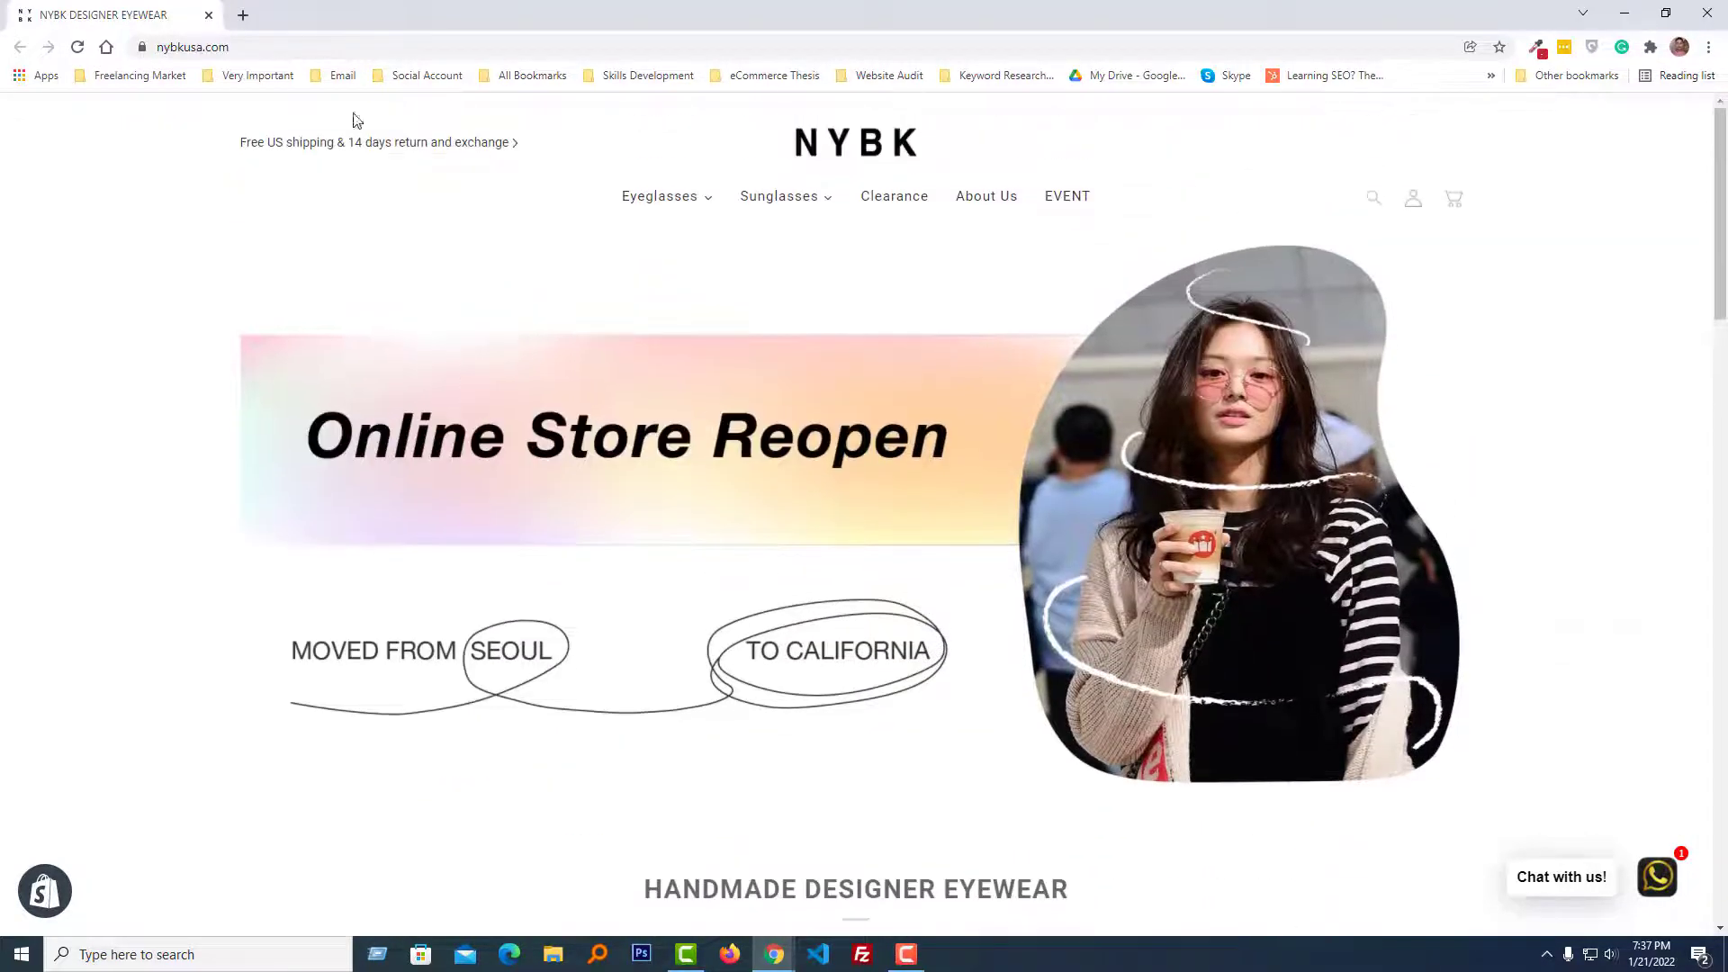
pyautogui.click(242, 14)
# Load keywordtool.io in the new tab
pyautogui.click(308, 41)
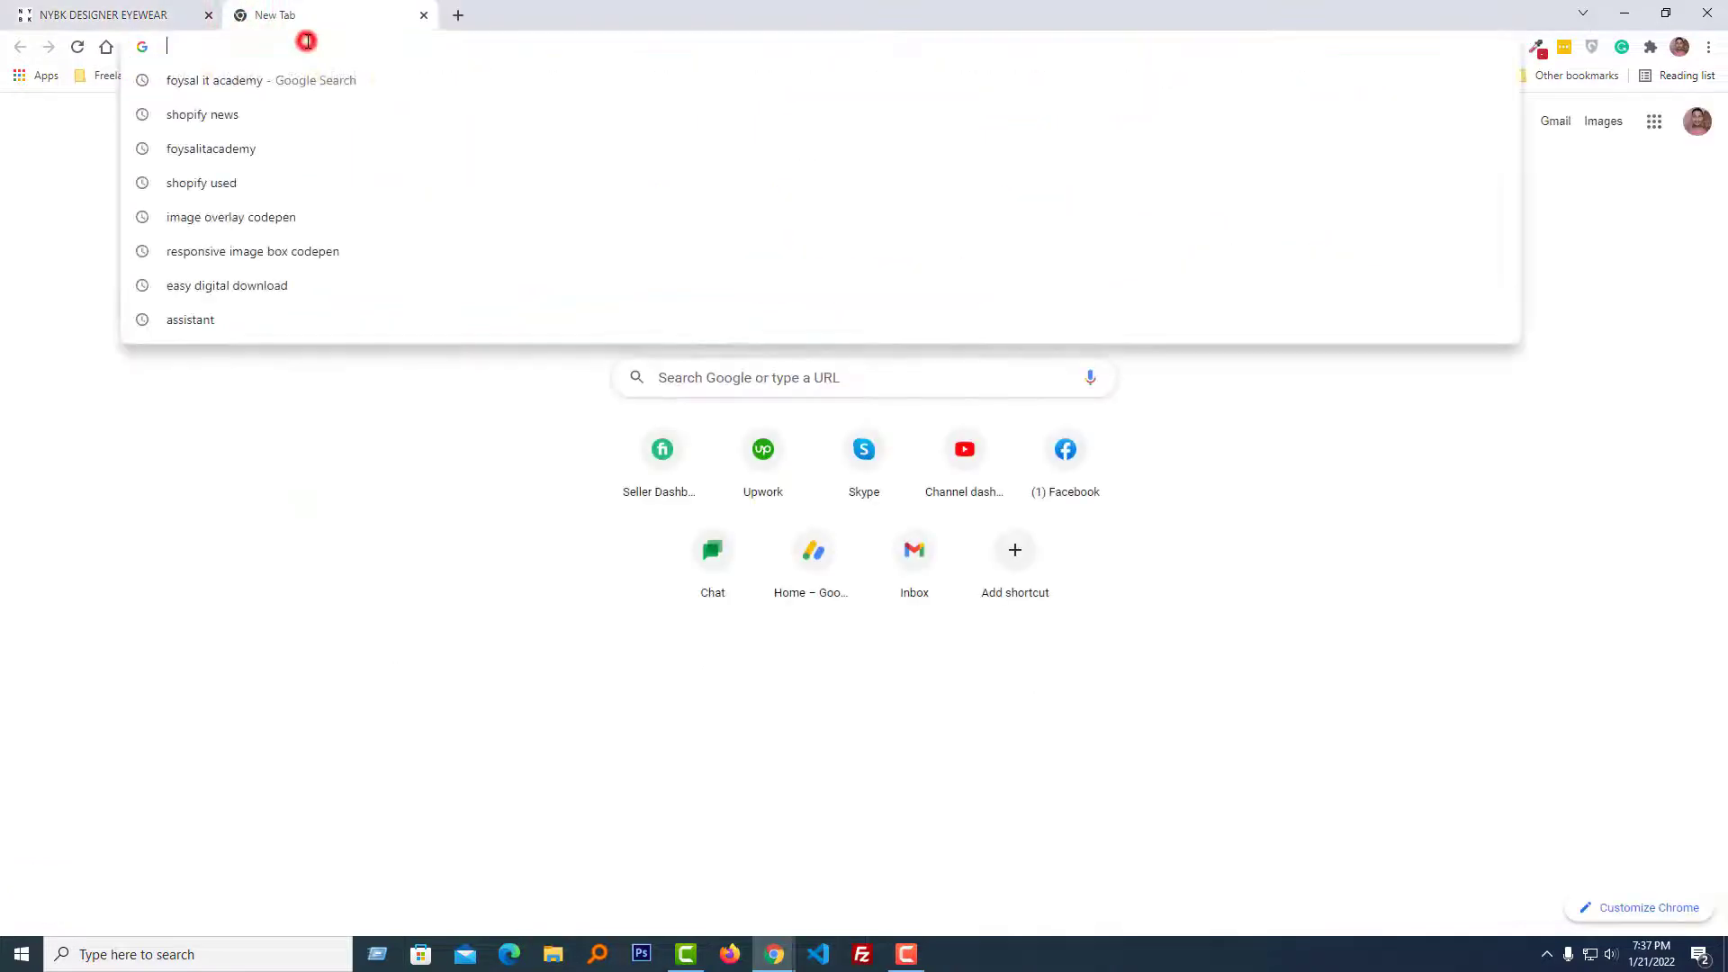
pyautogui.write('keywordtool.io')
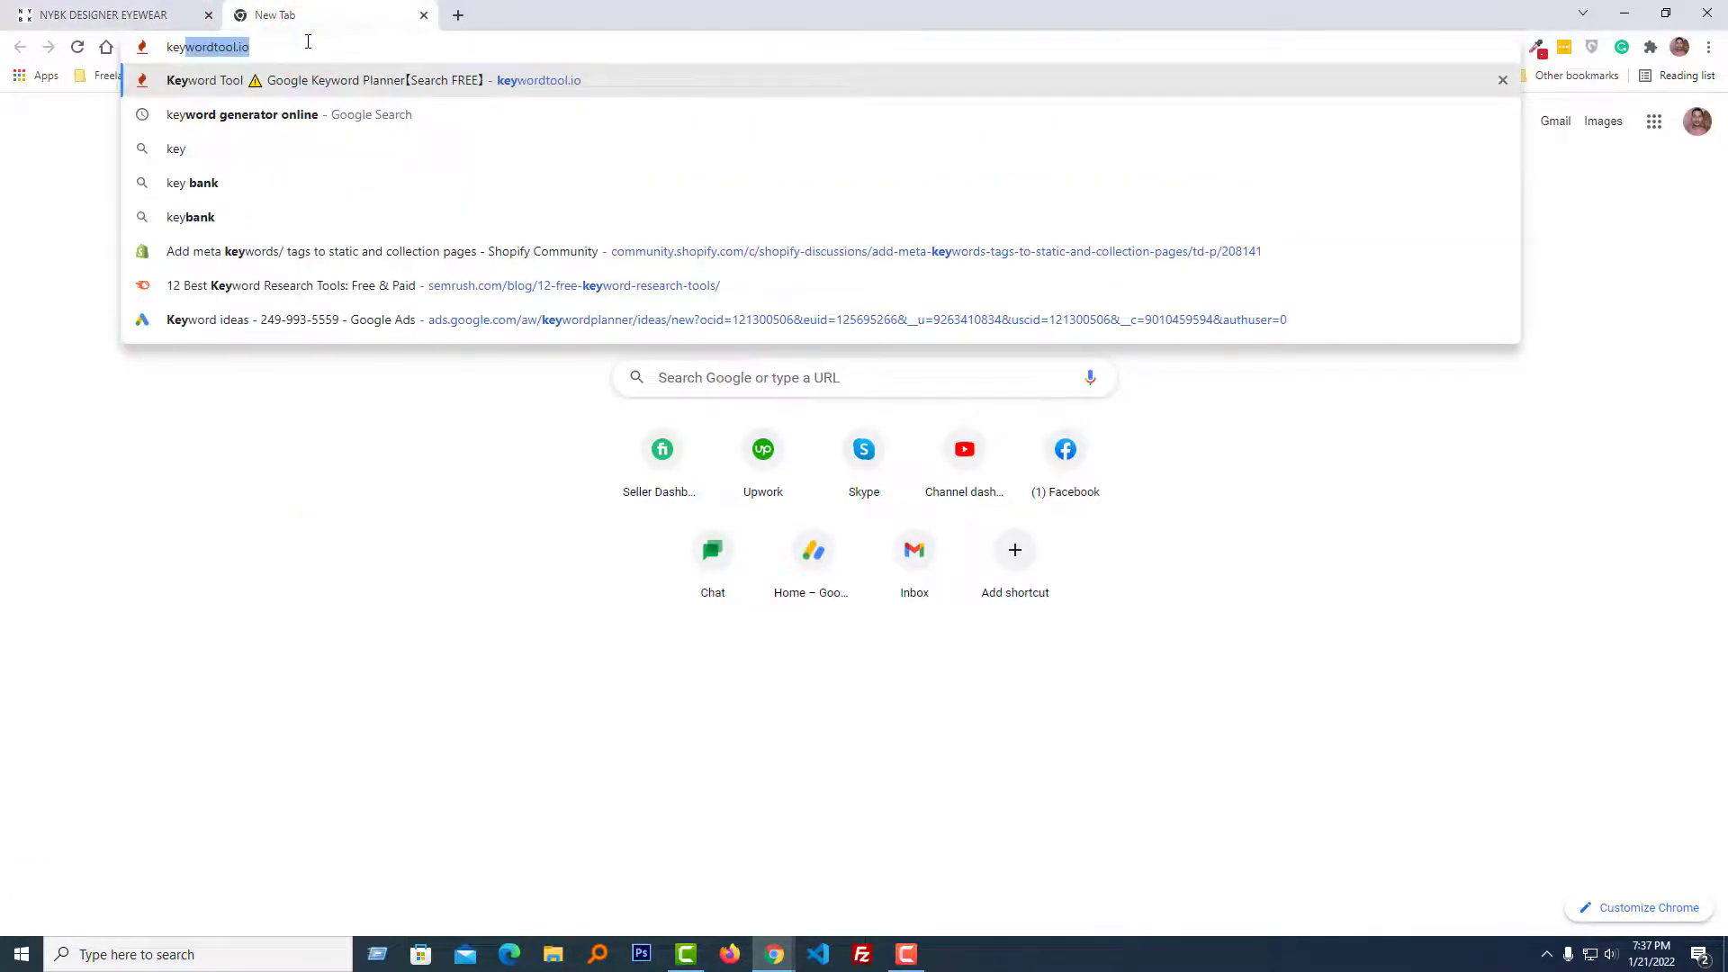
pyautogui.press('Right')
pyautogui.press('Return')
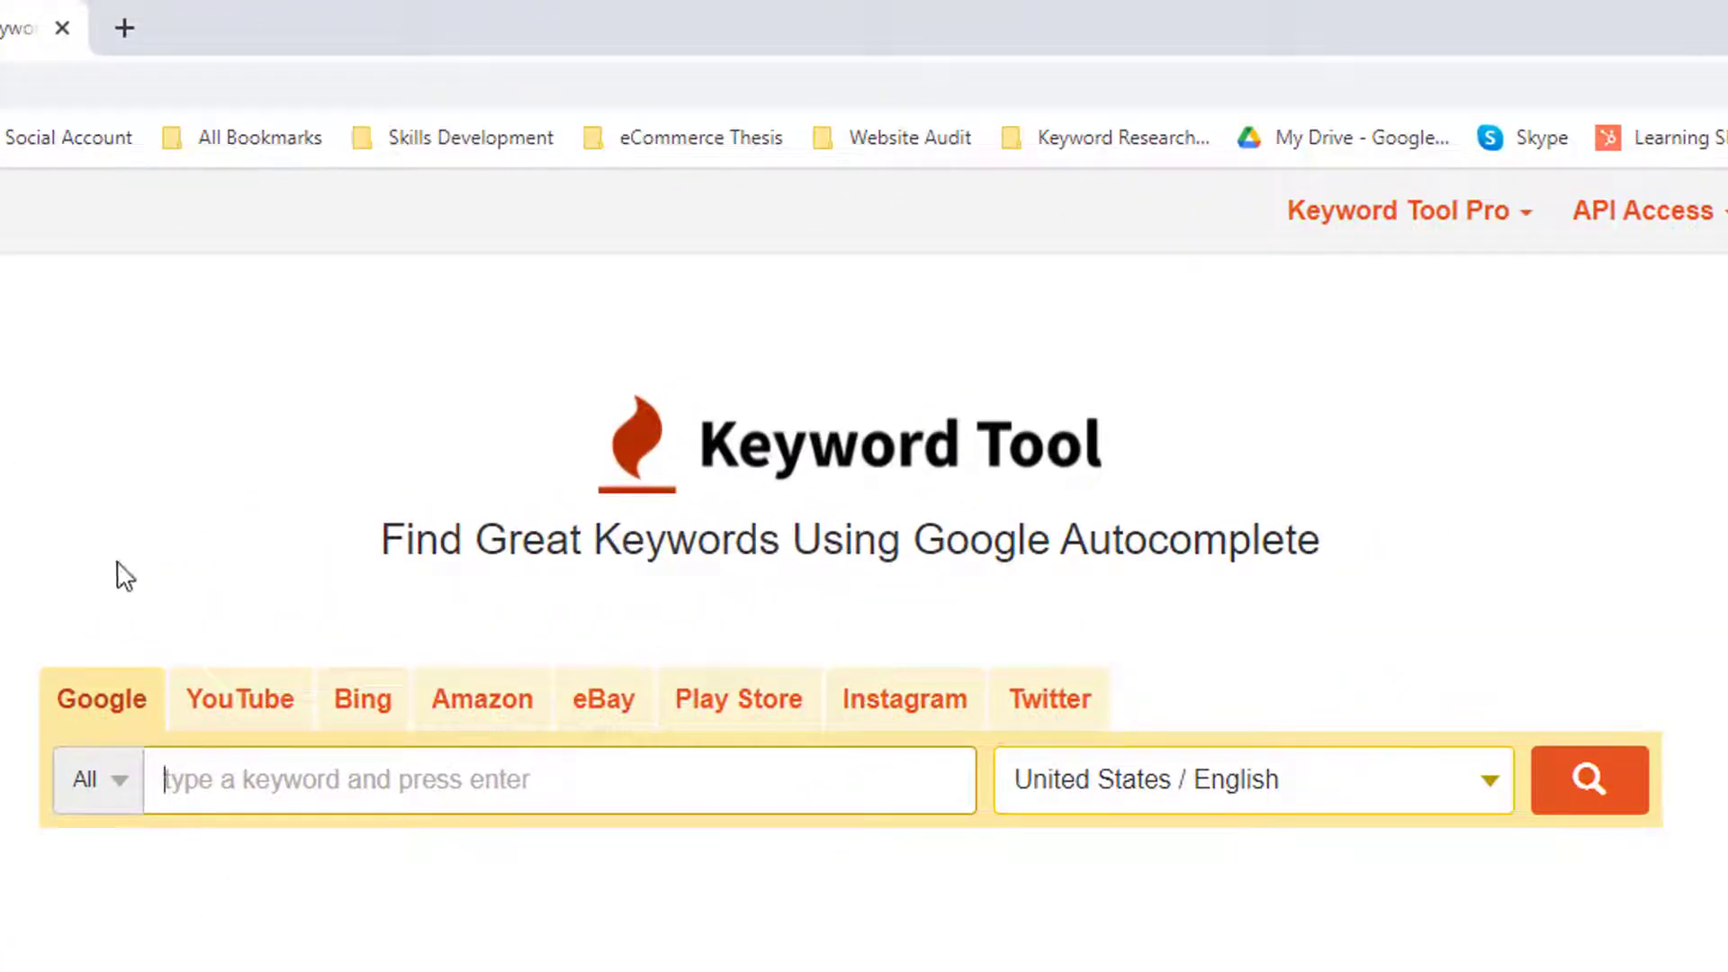
# Search Keyword Tool for 'eyewear' and review the 524 unique keyword results
pyautogui.write('eyewear')
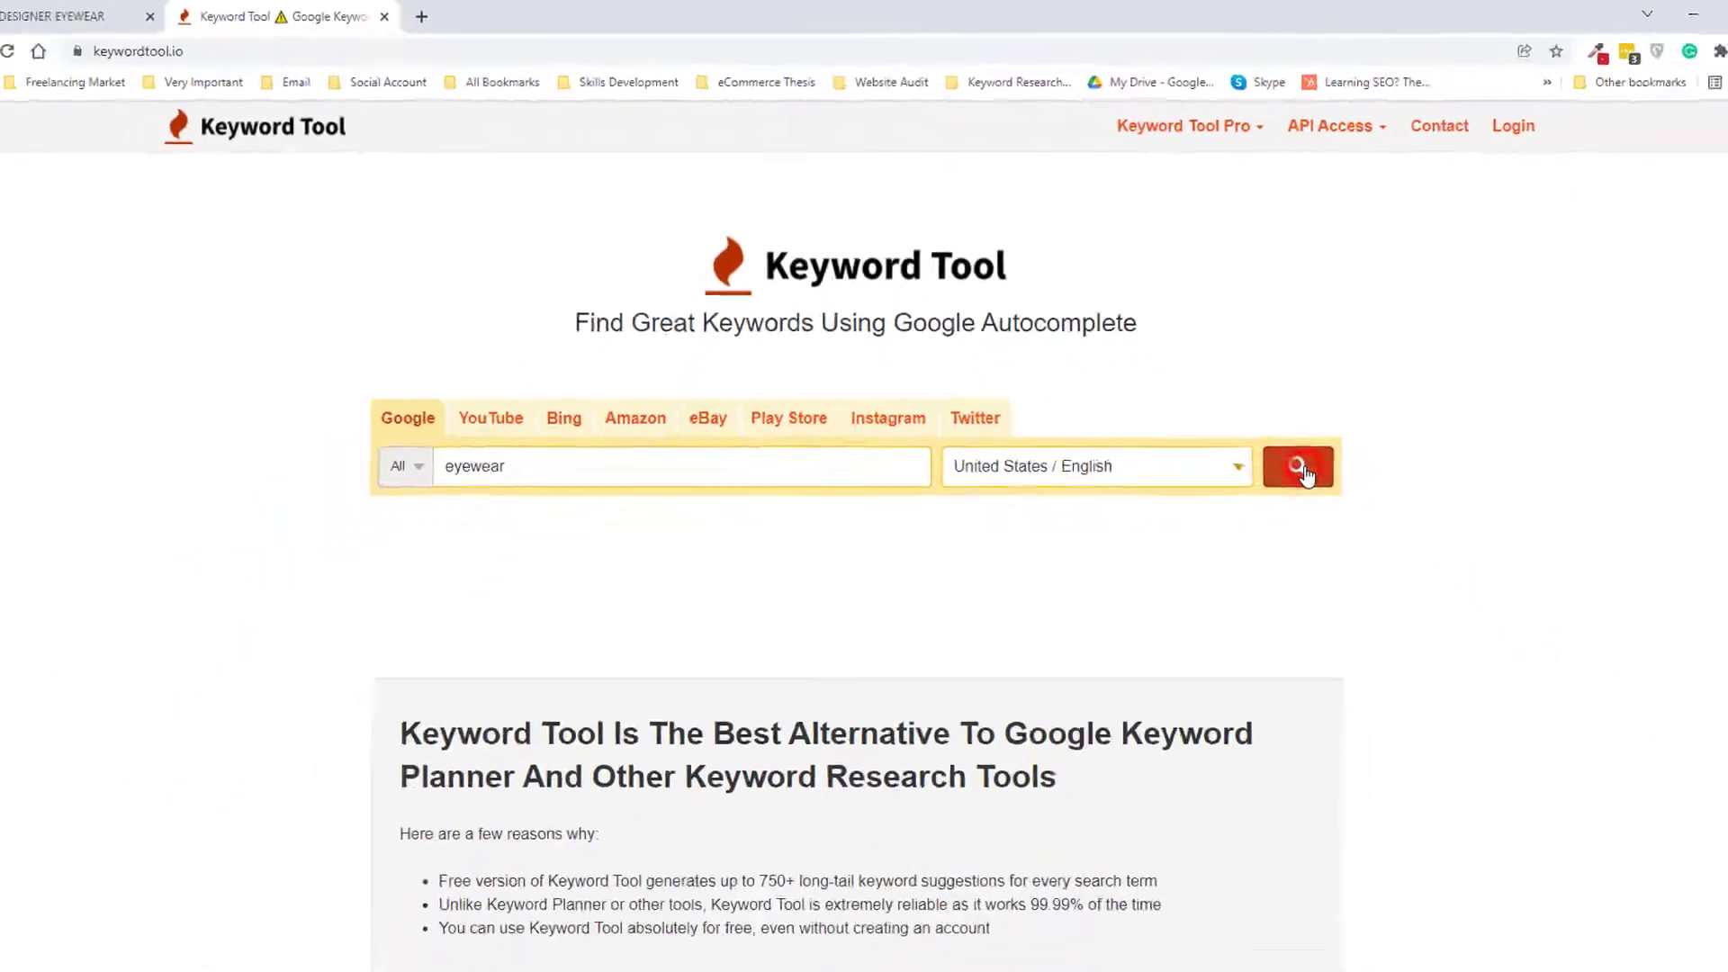
pyautogui.click(1597, 787)
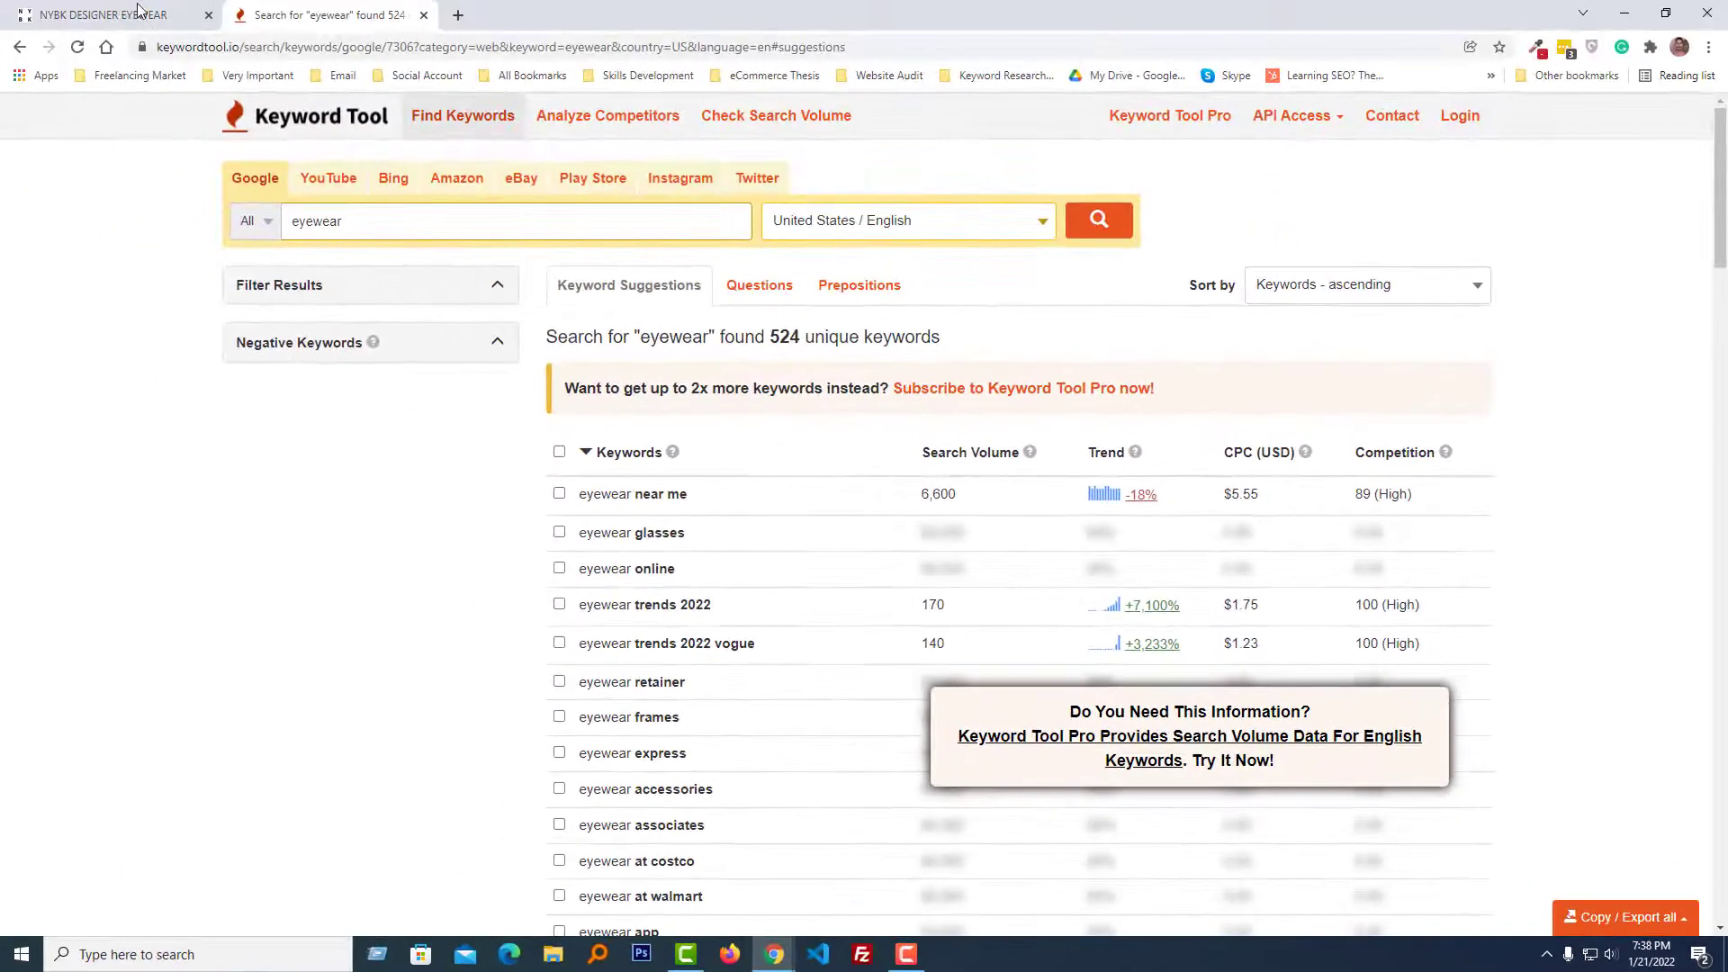
pyautogui.click(117, 15)
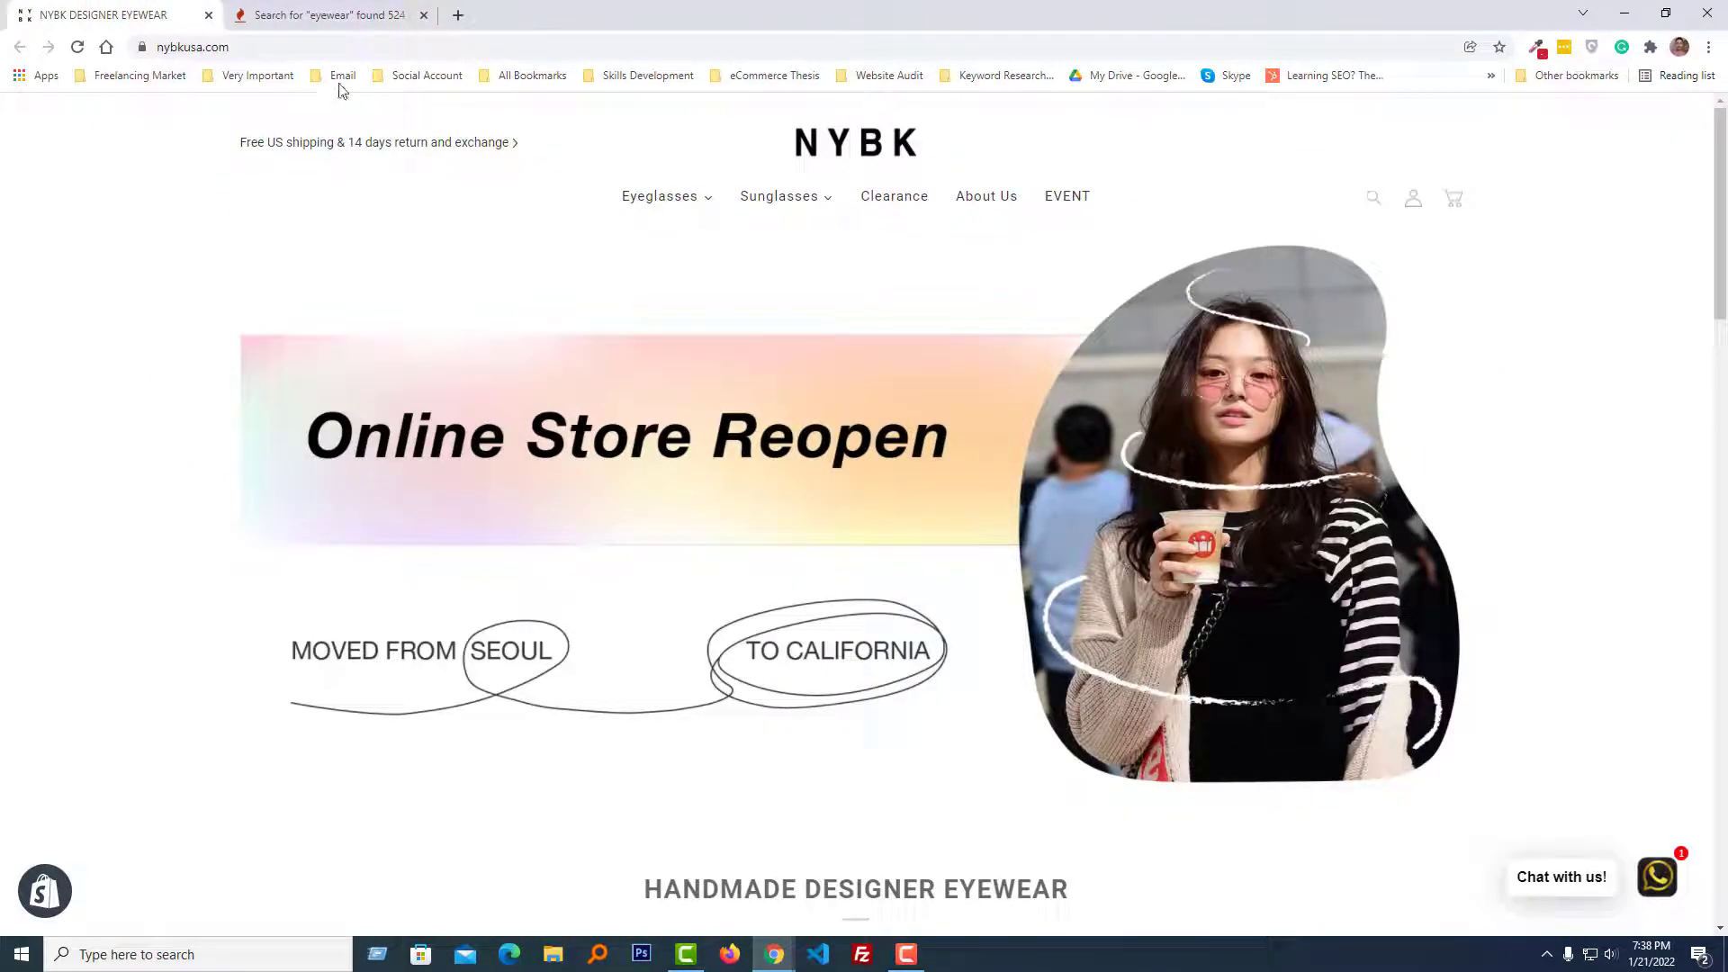
pyautogui.click(356, 13)
# Open Google Ads Keyword Planner in another tab and start Discover new keywords
pyautogui.click(457, 13)
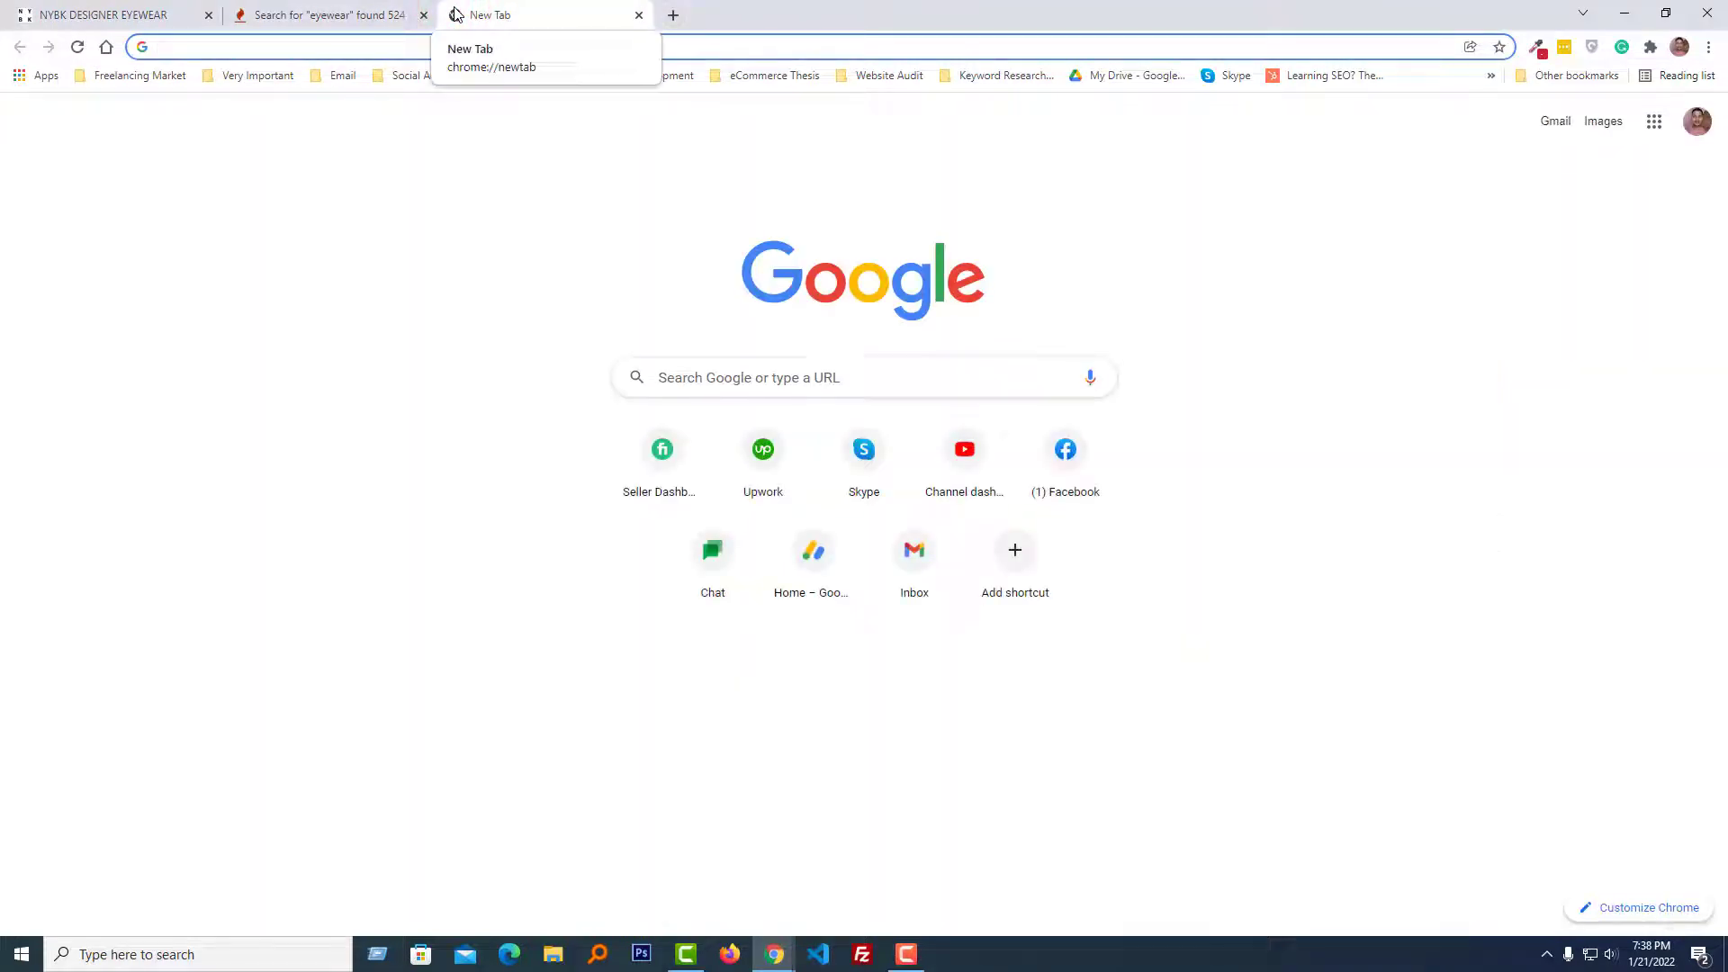
pyautogui.write('key')
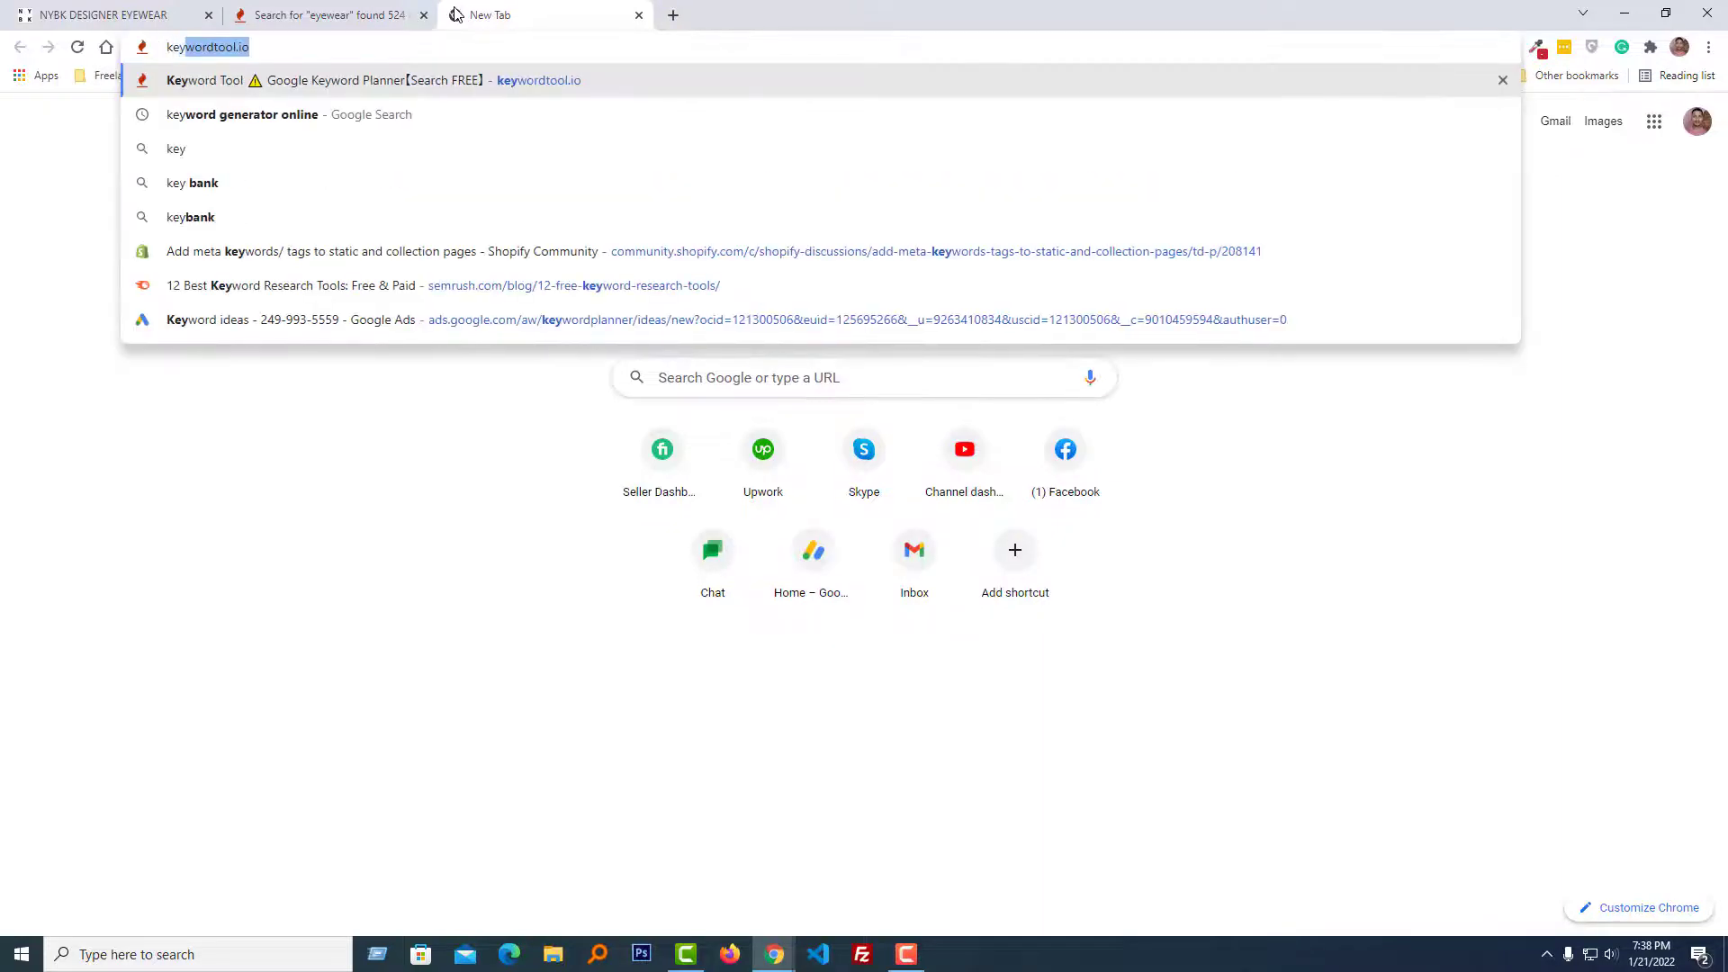
pyautogui.click(292, 319)
pyautogui.click(471, 344)
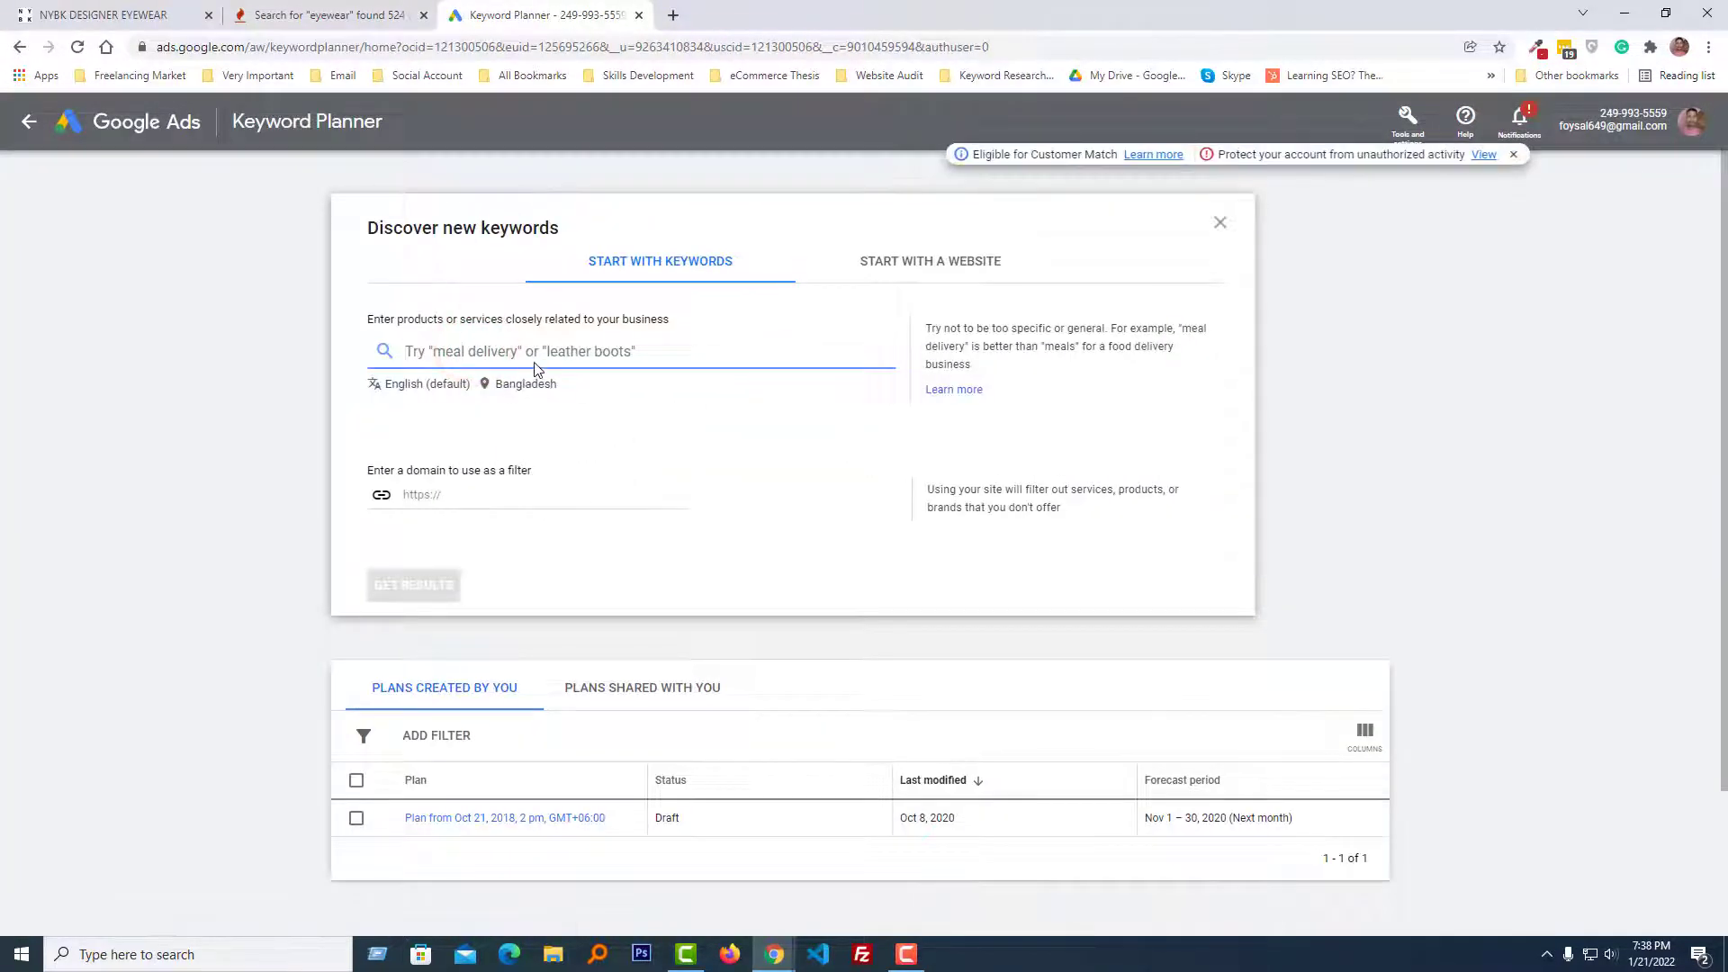
# Enter 'eyewear', remove Bangladesh to target all locations, and get keyword ideas
pyautogui.write('eyewear')
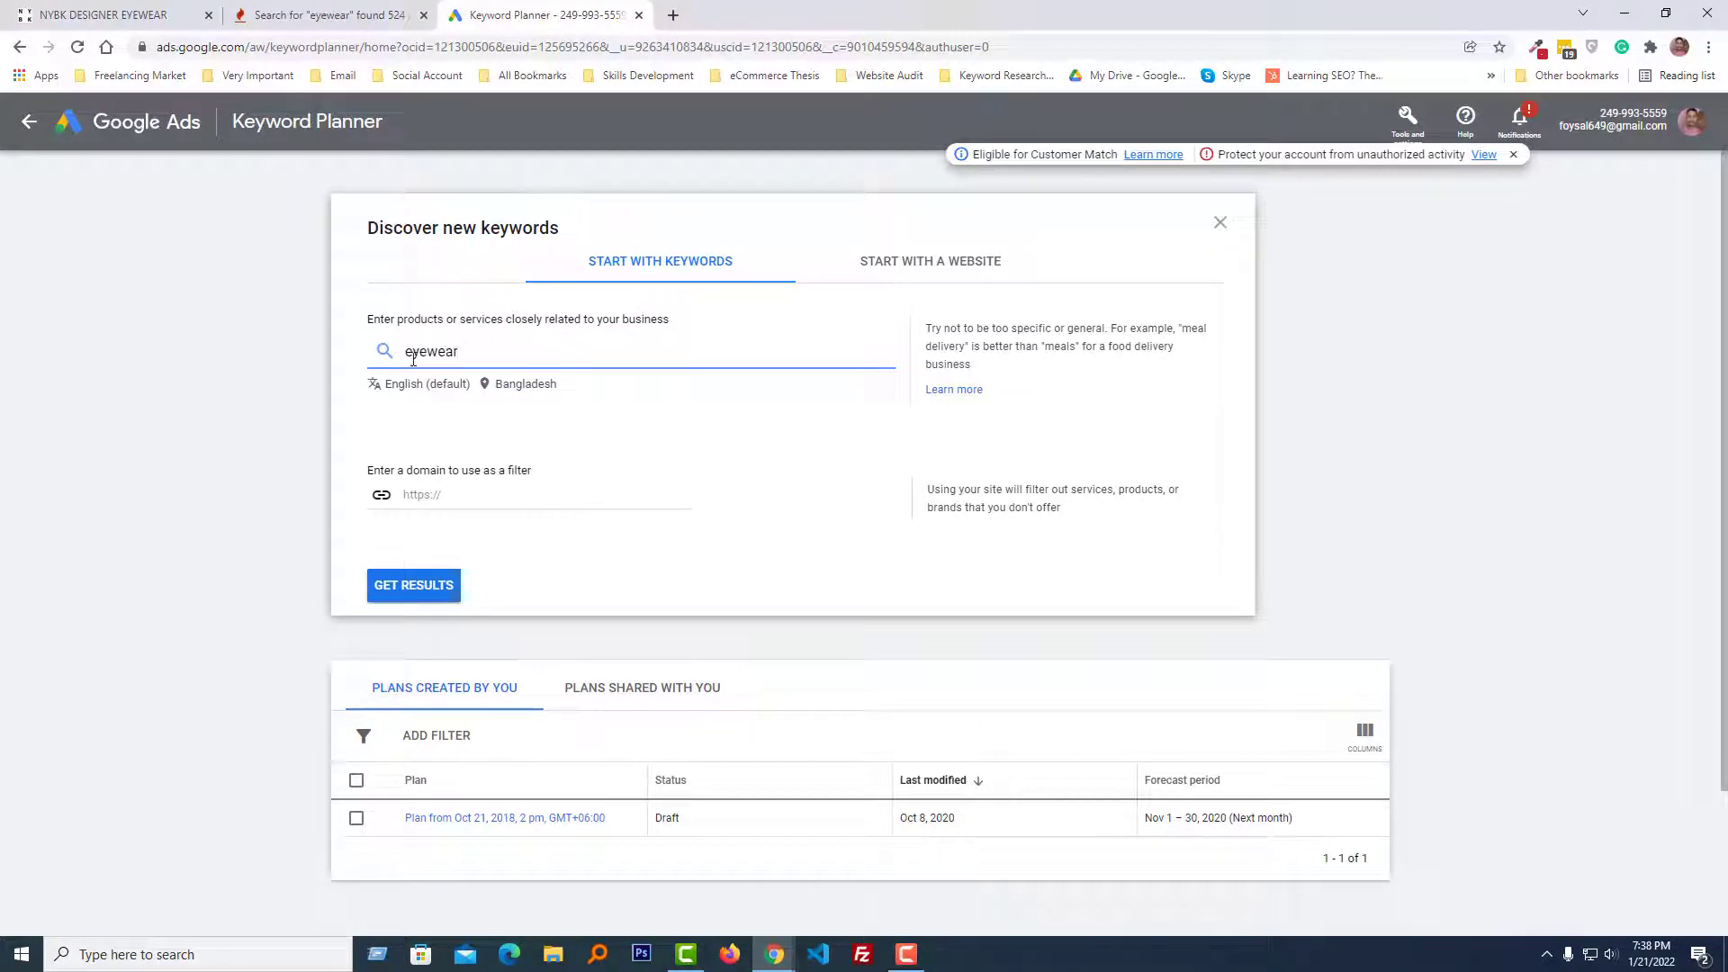
pyautogui.click(493, 387)
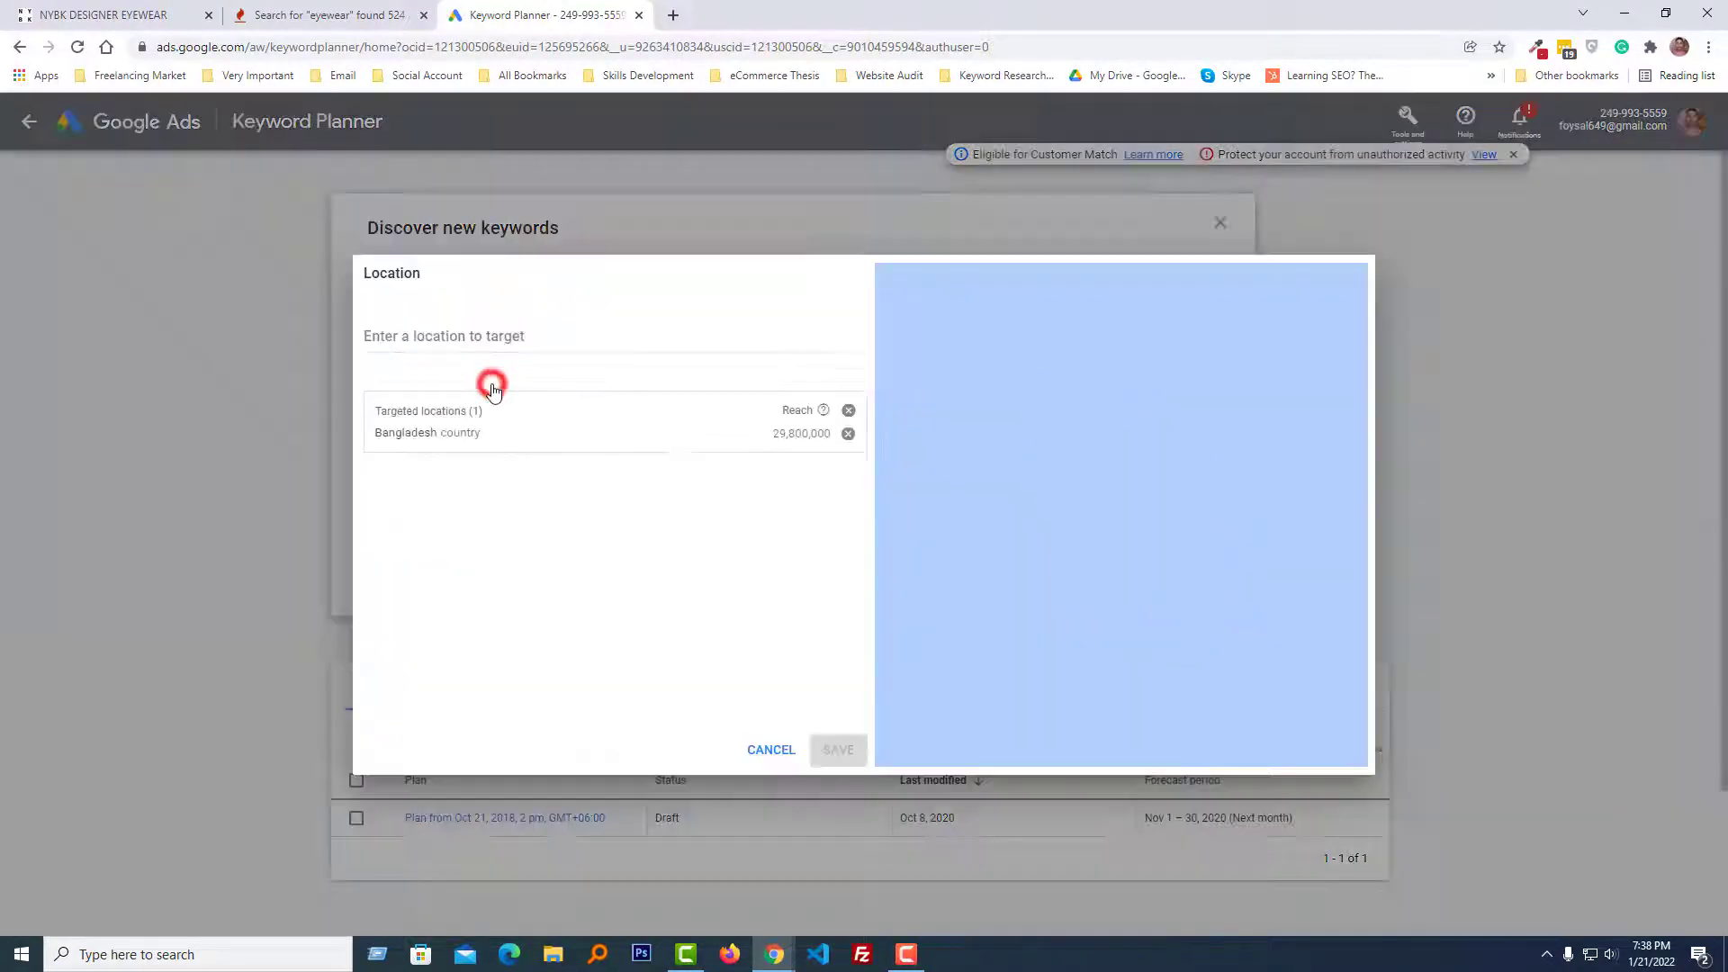
pyautogui.click(849, 435)
pyautogui.click(844, 754)
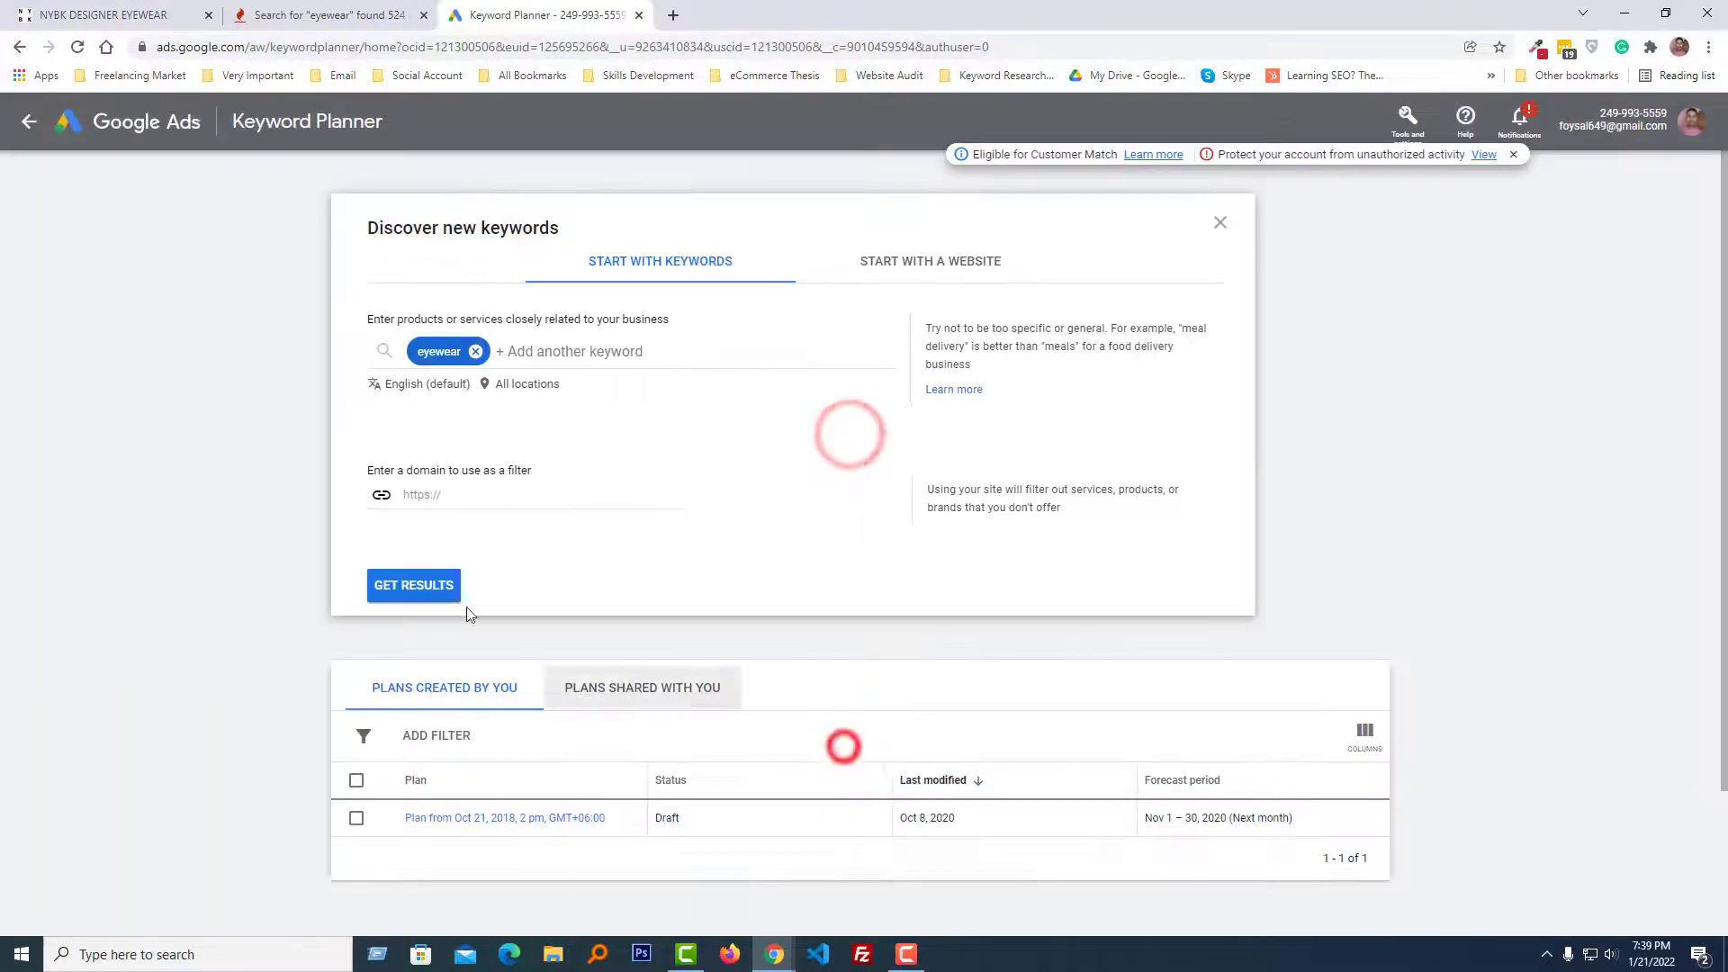
pyautogui.click(417, 586)
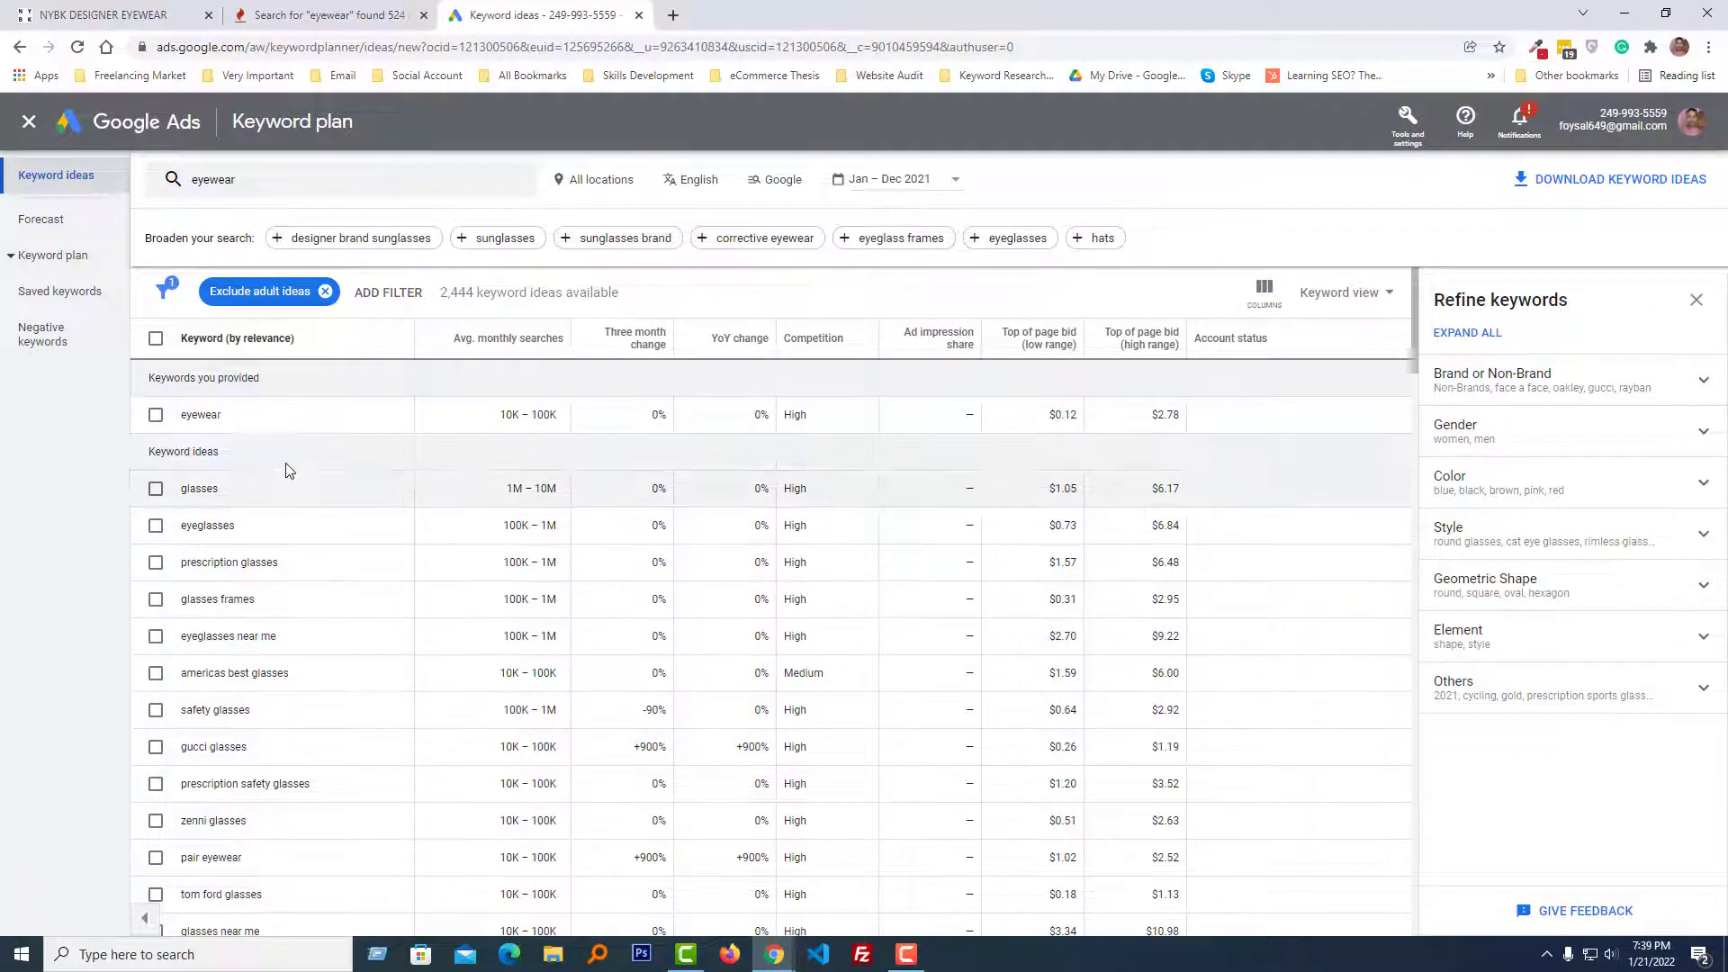
# Tick eyewear, glasses, eyeglasses, prescription glasses, glasses frames, safety glasses and copy them
pyautogui.click(156, 416)
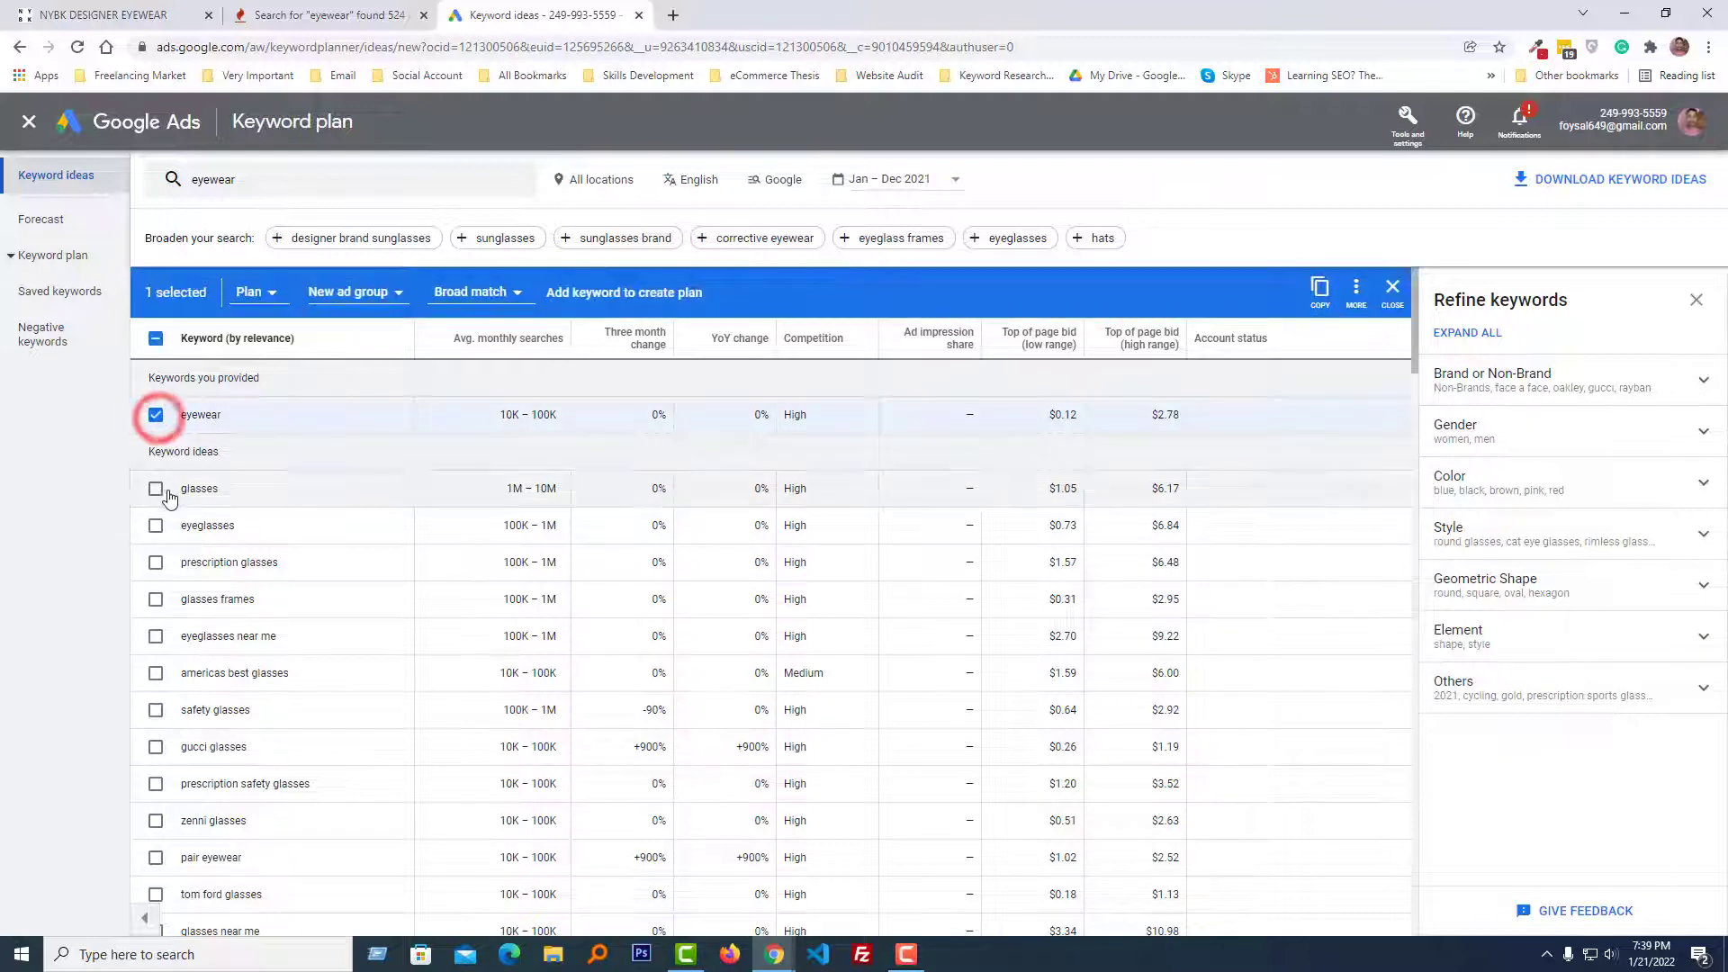
pyautogui.click(156, 488)
pyautogui.click(153, 531)
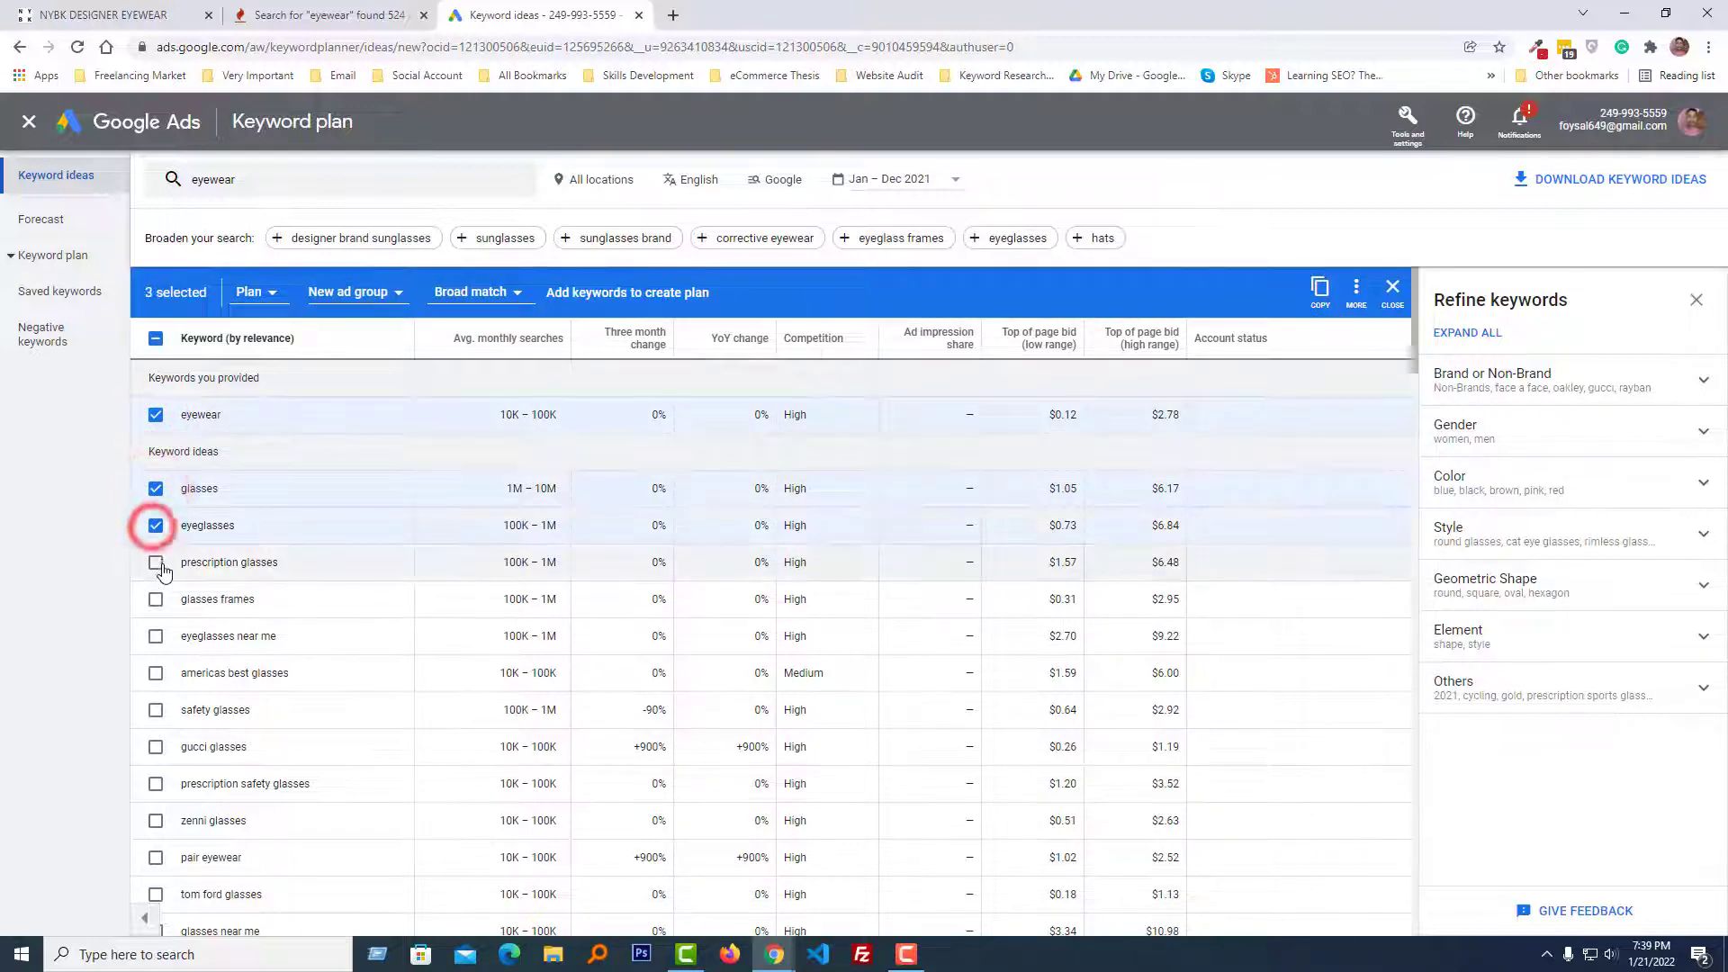
pyautogui.click(156, 564)
pyautogui.click(155, 600)
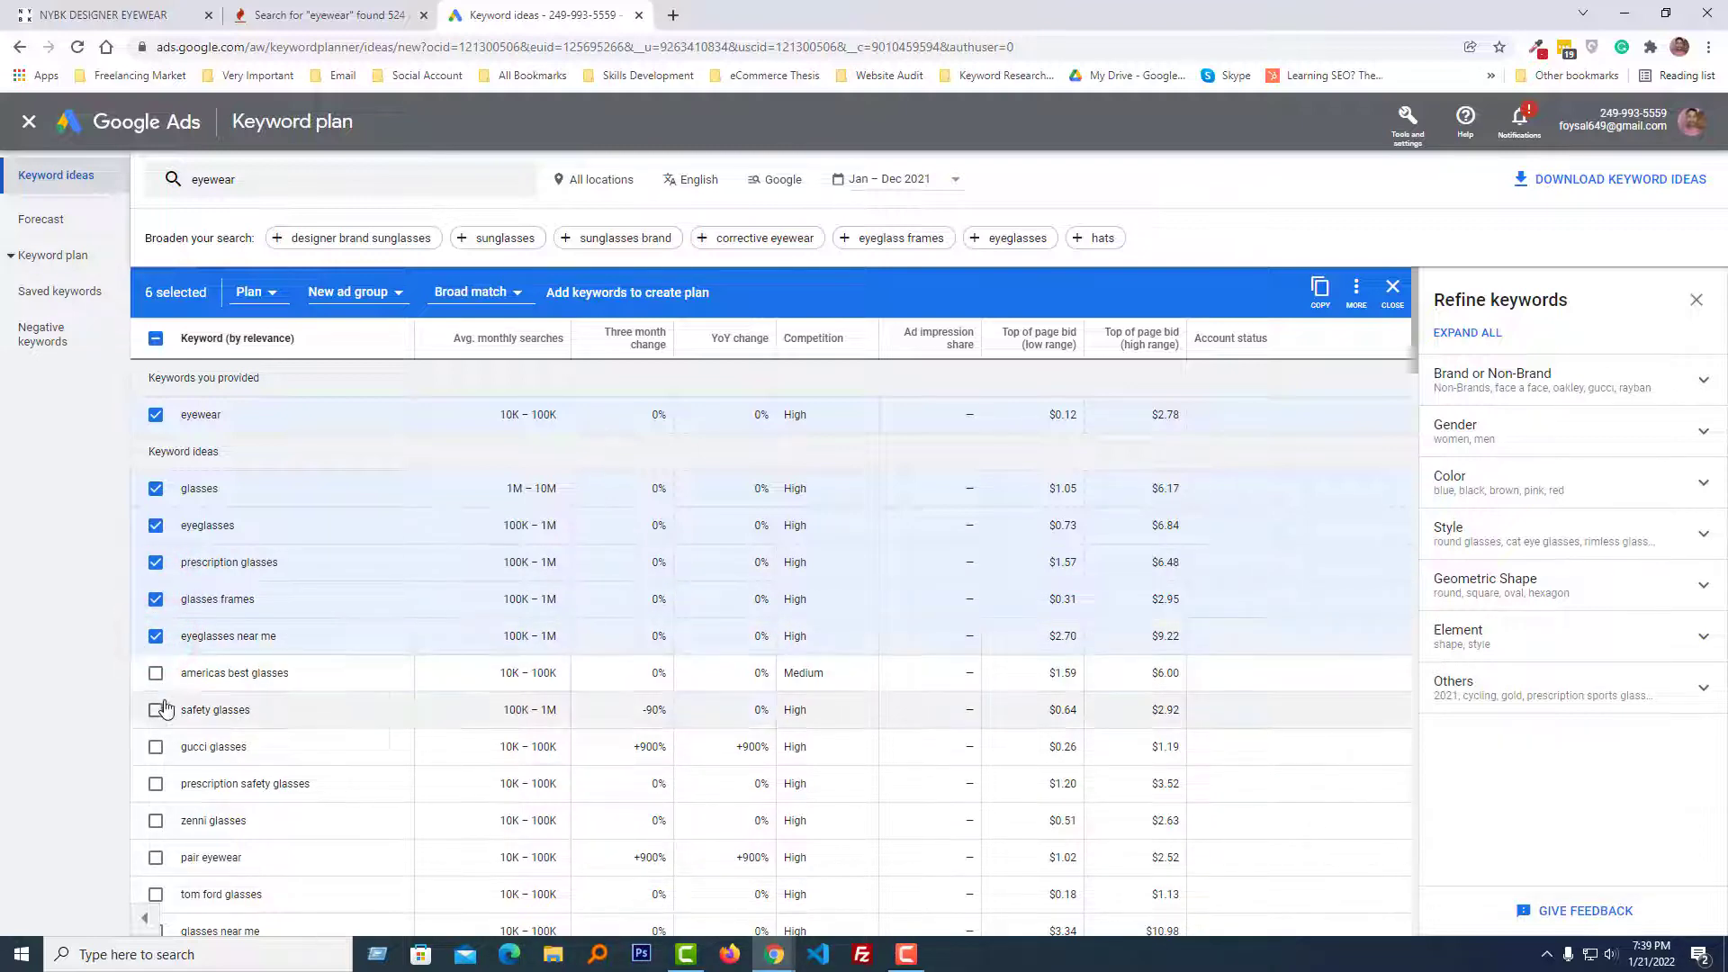
pyautogui.click(155, 711)
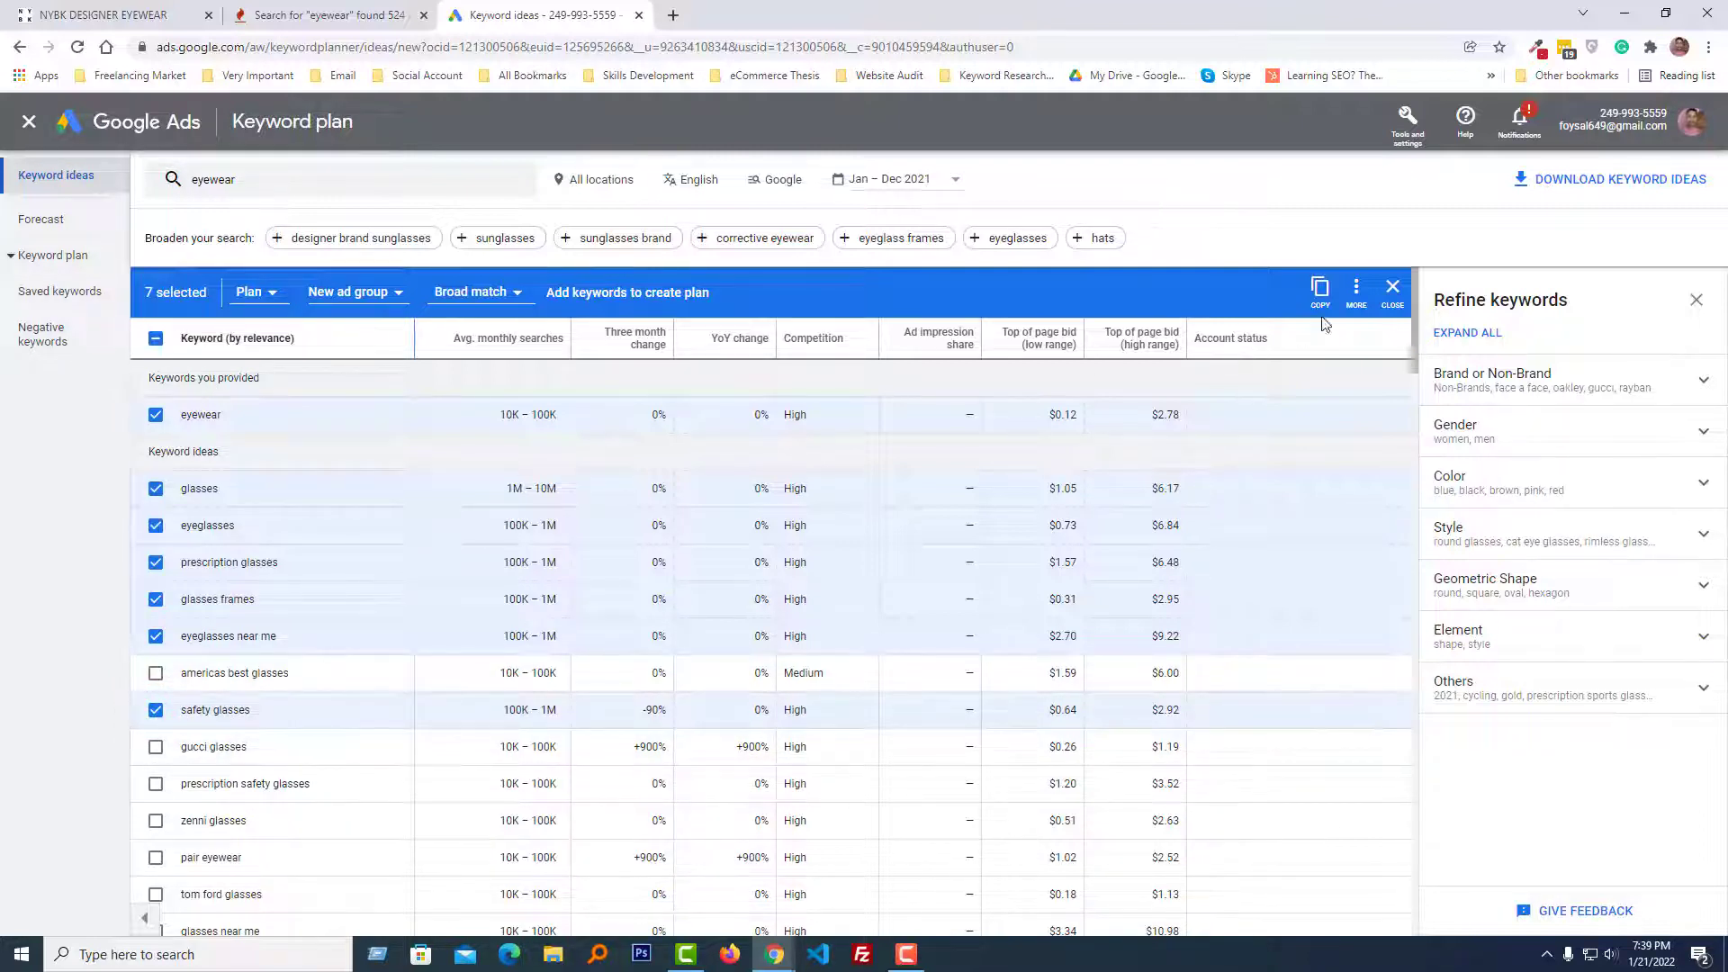
pyautogui.click(1320, 287)
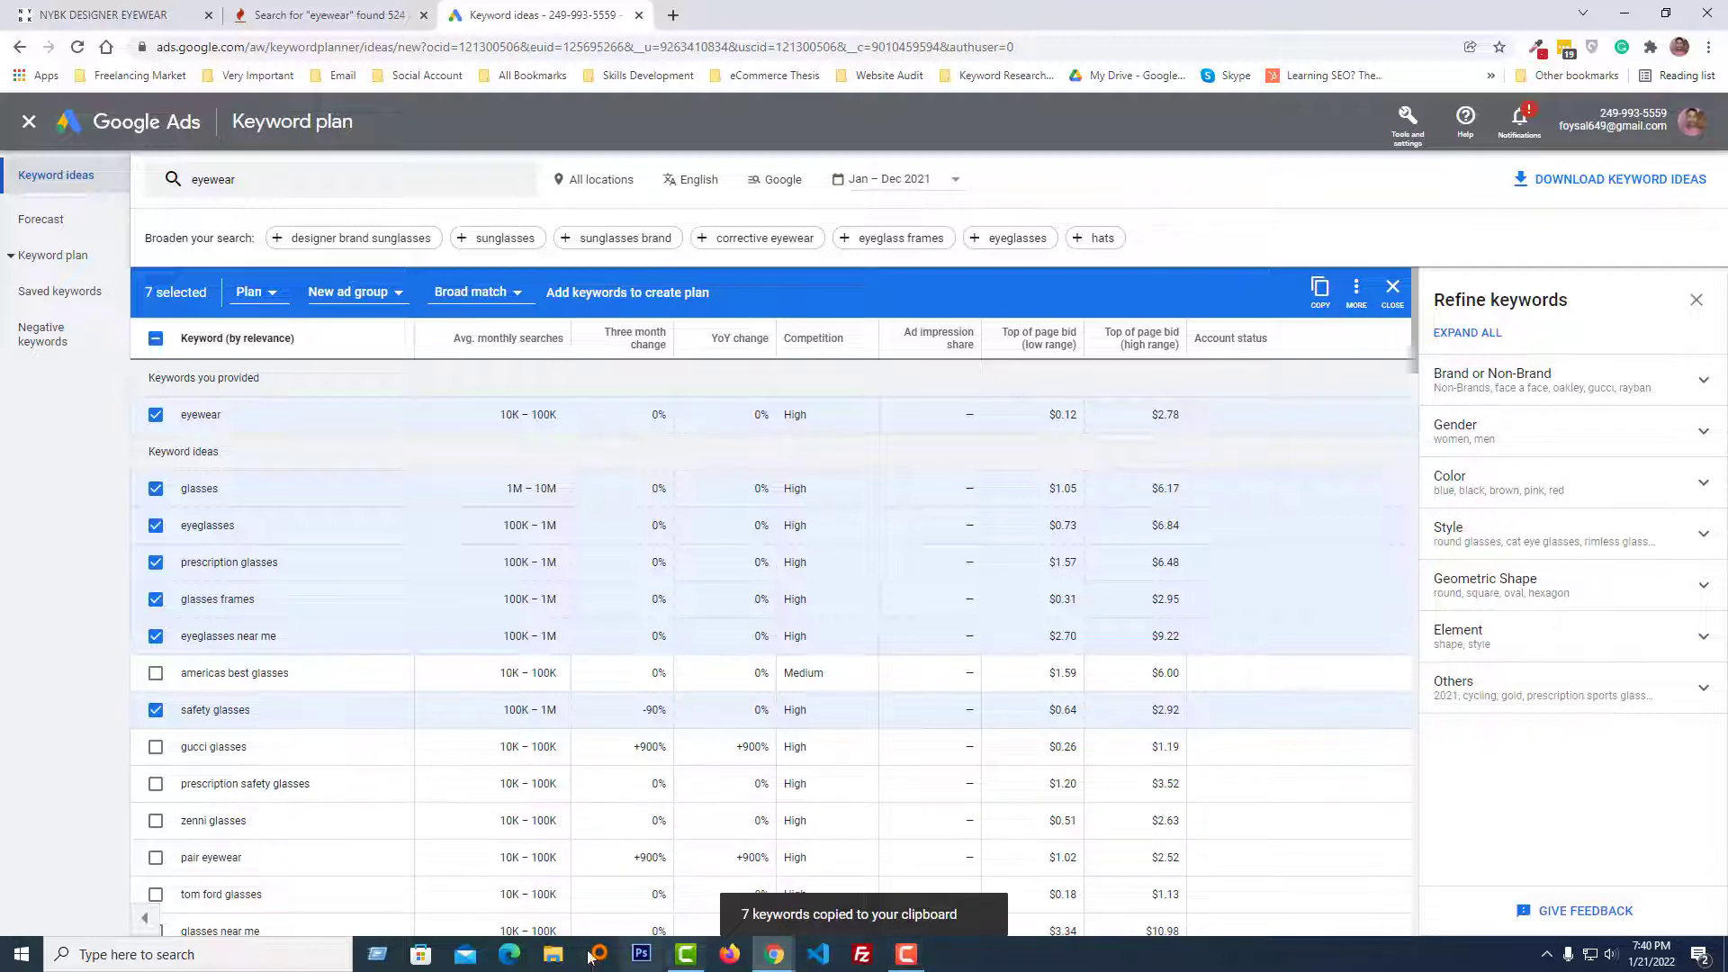
pyautogui.click(22, 954)
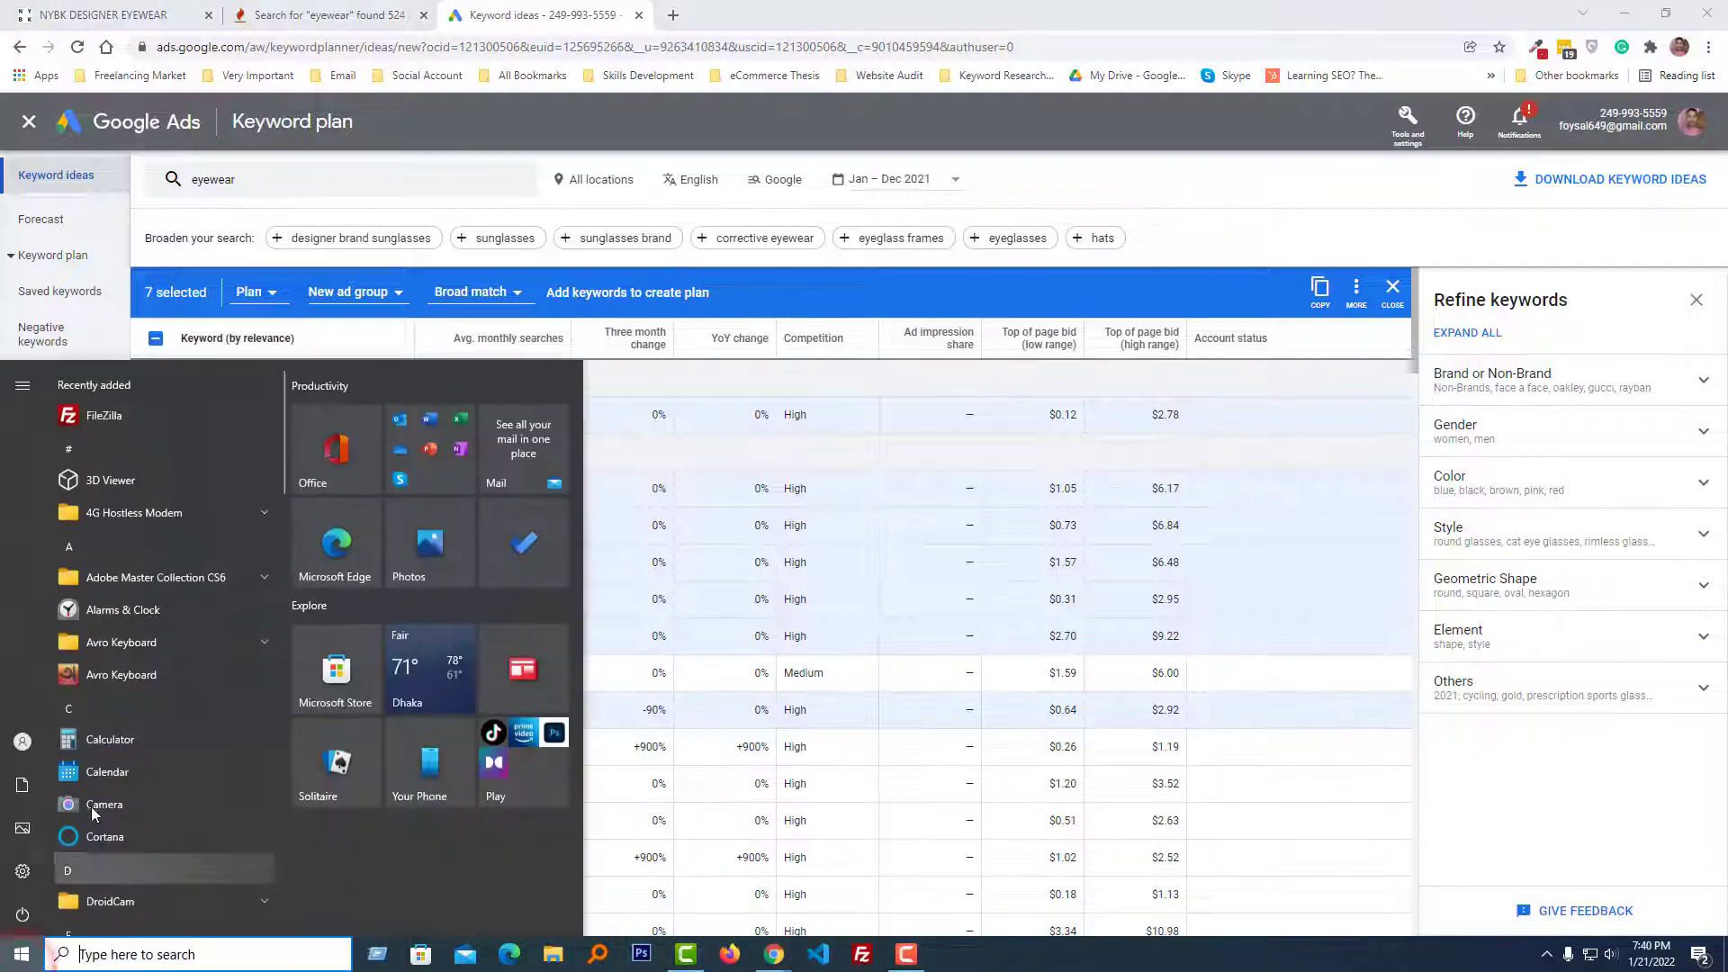
# Paste the seven copied keywords into a maximized WordPad document, then return to Keyword Planner
pyautogui.write('word')
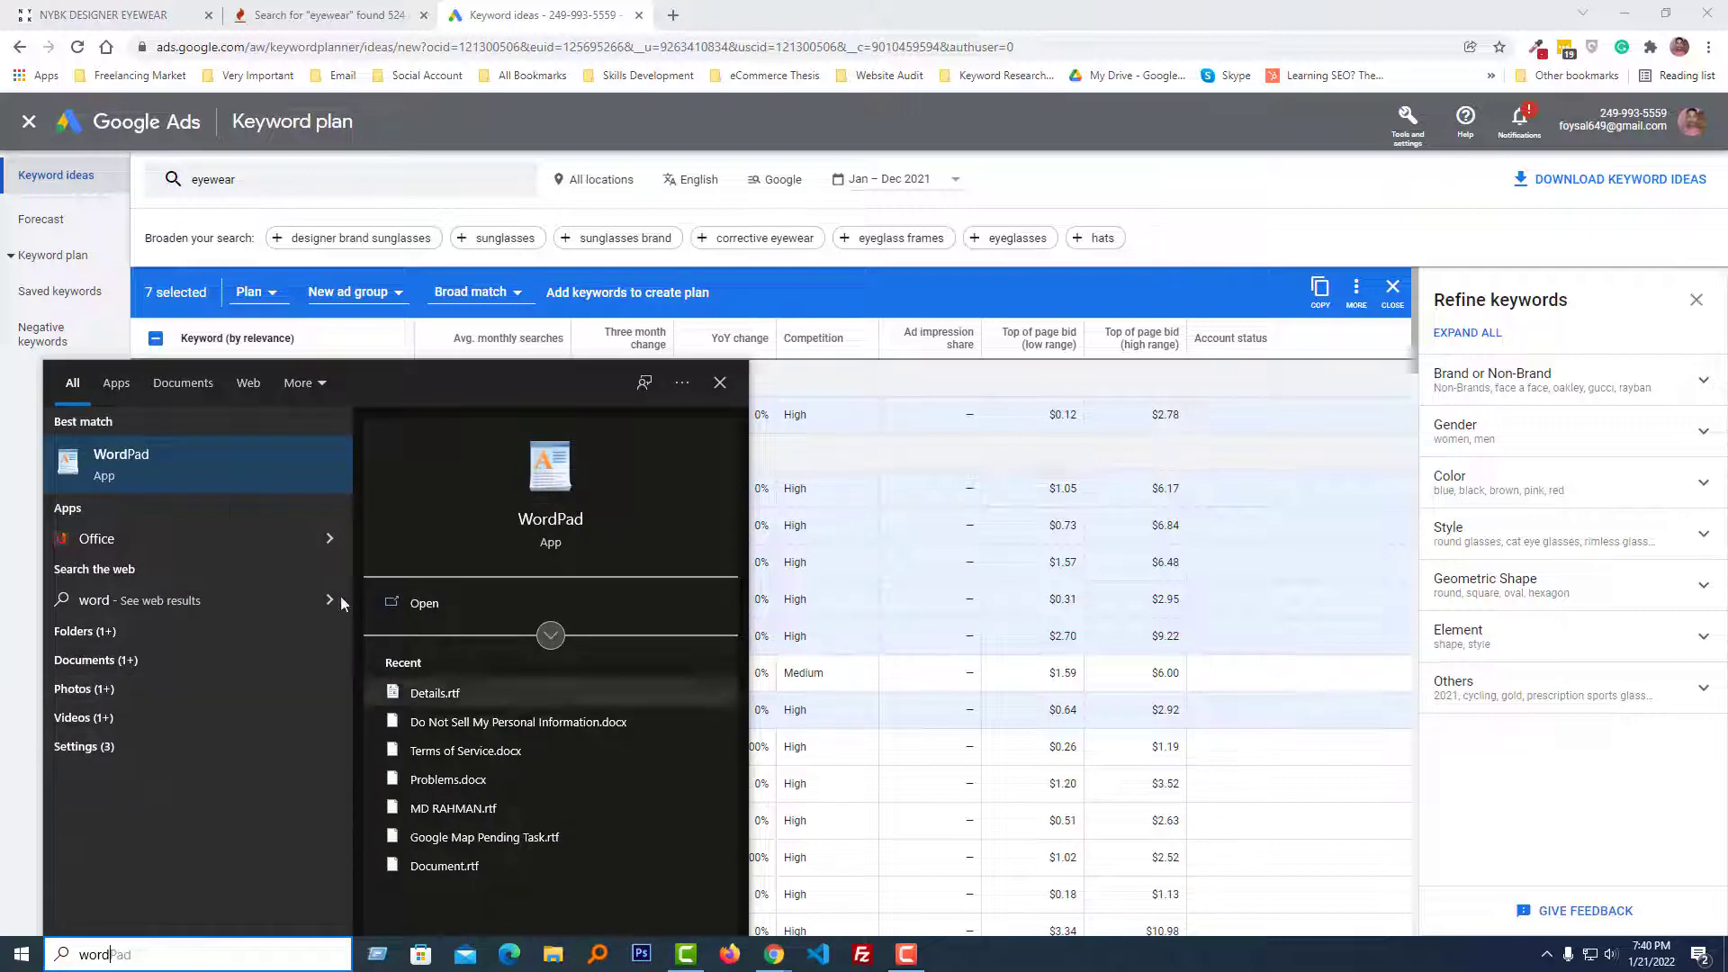
pyautogui.click(196, 455)
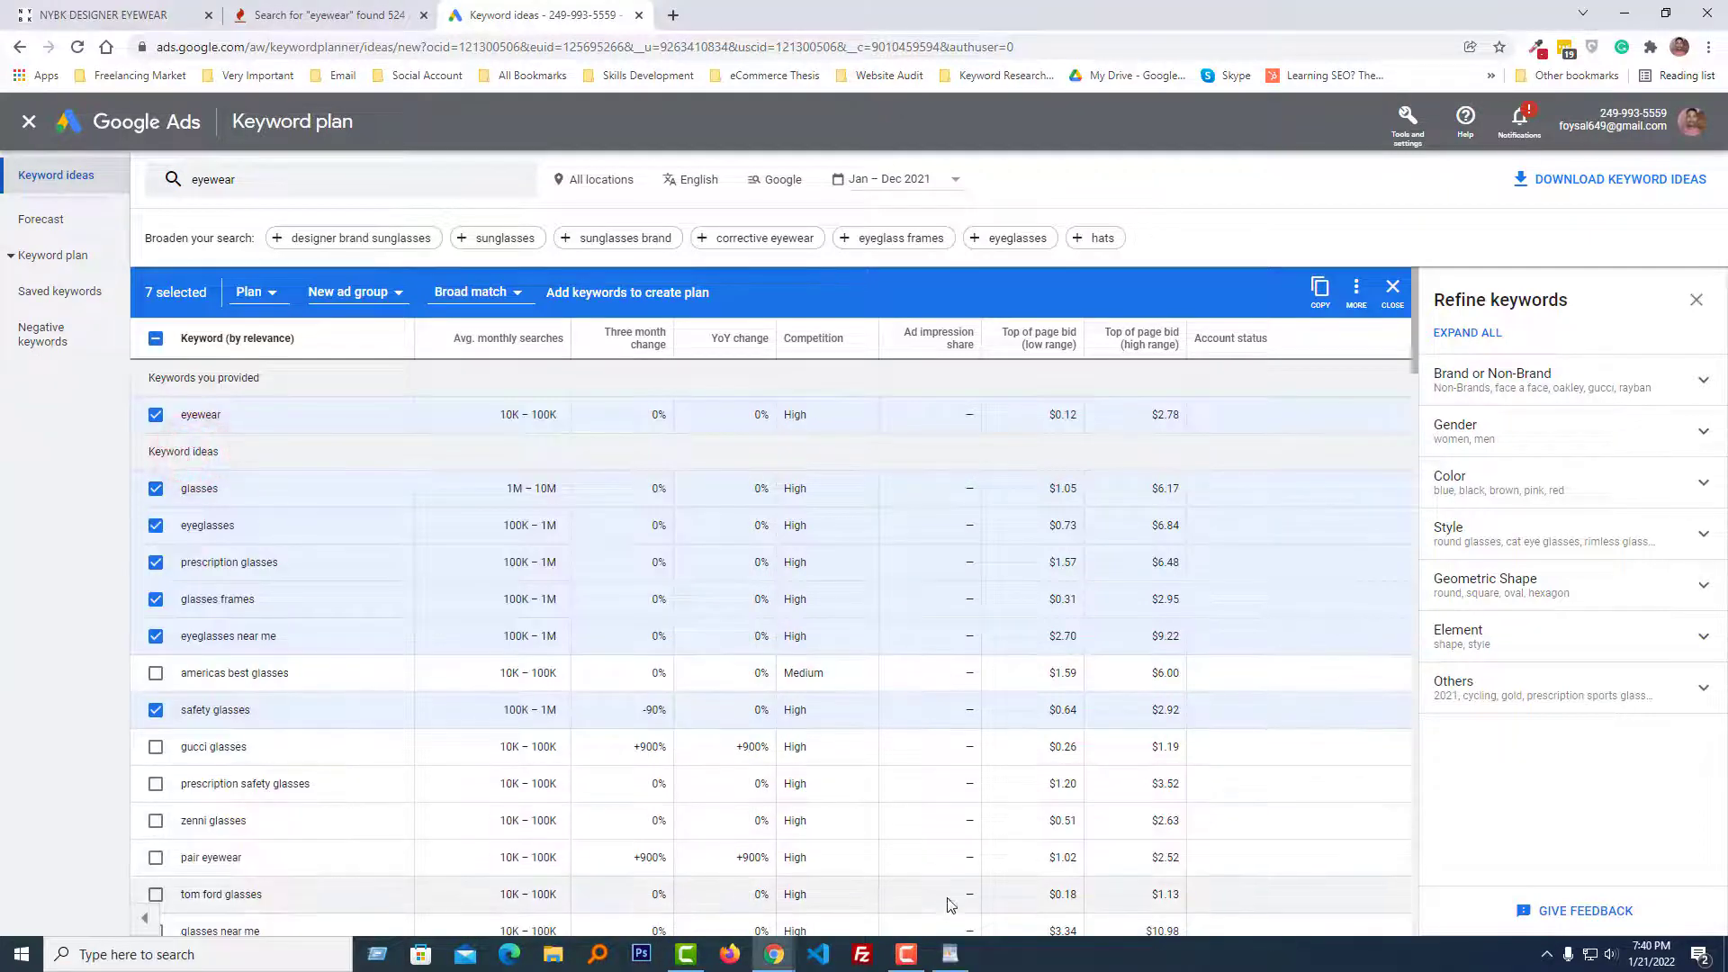
pyautogui.click(952, 957)
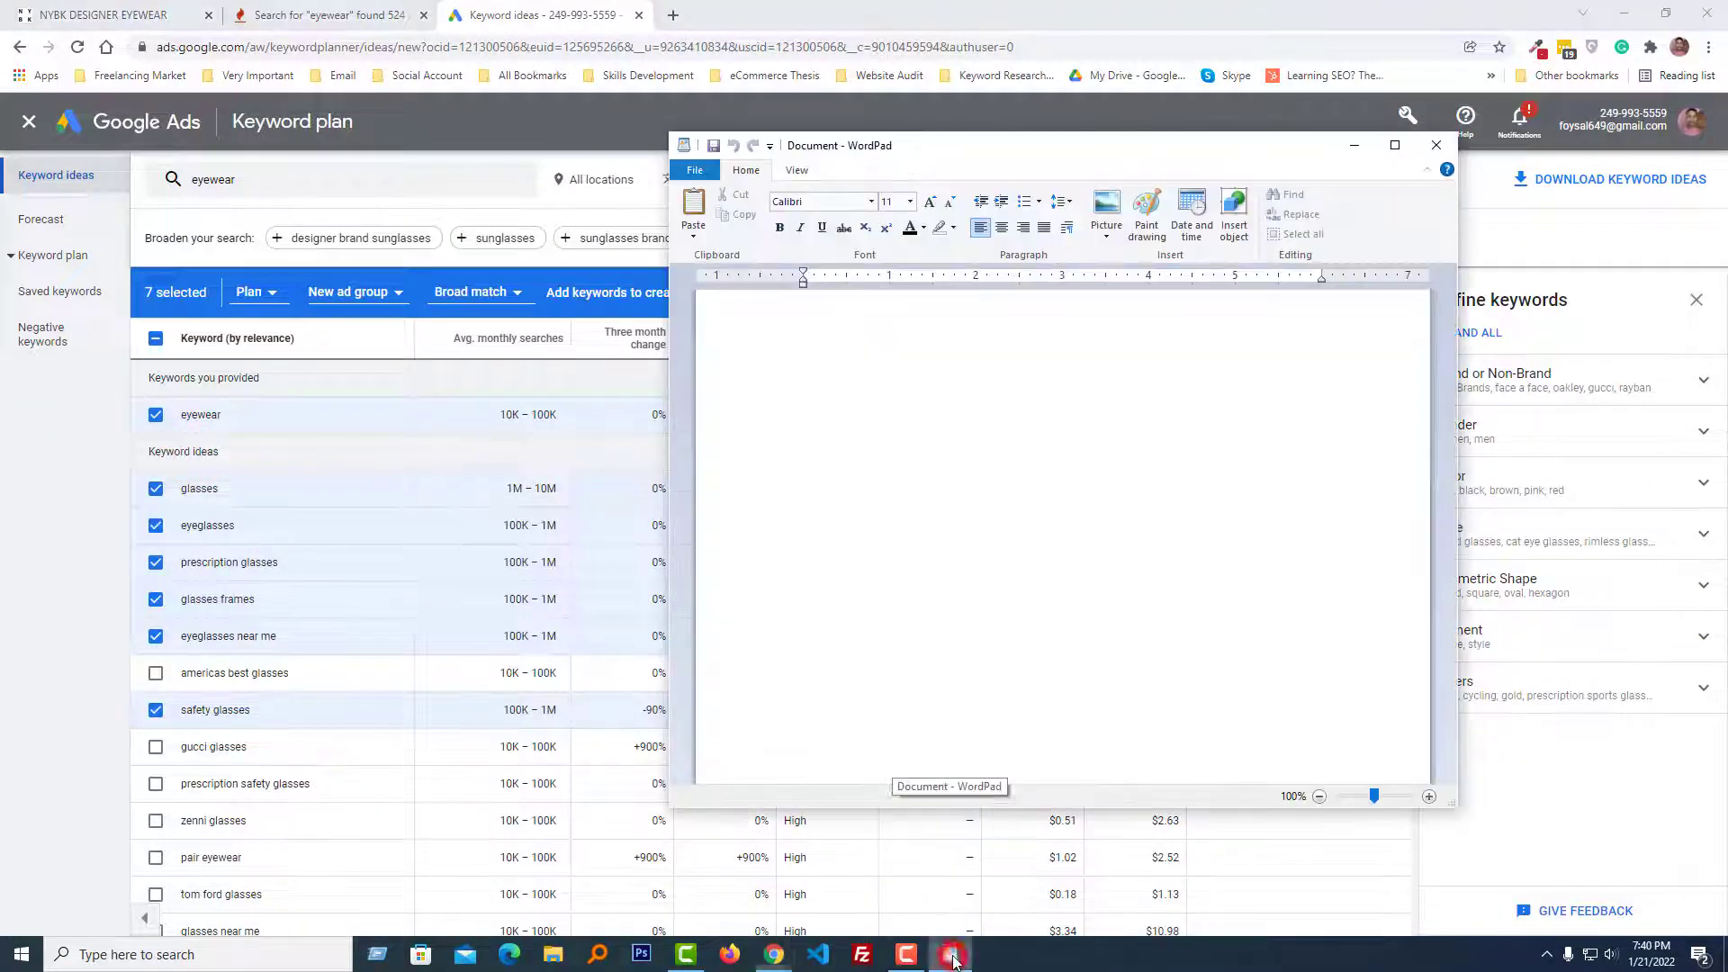
pyautogui.click(1394, 145)
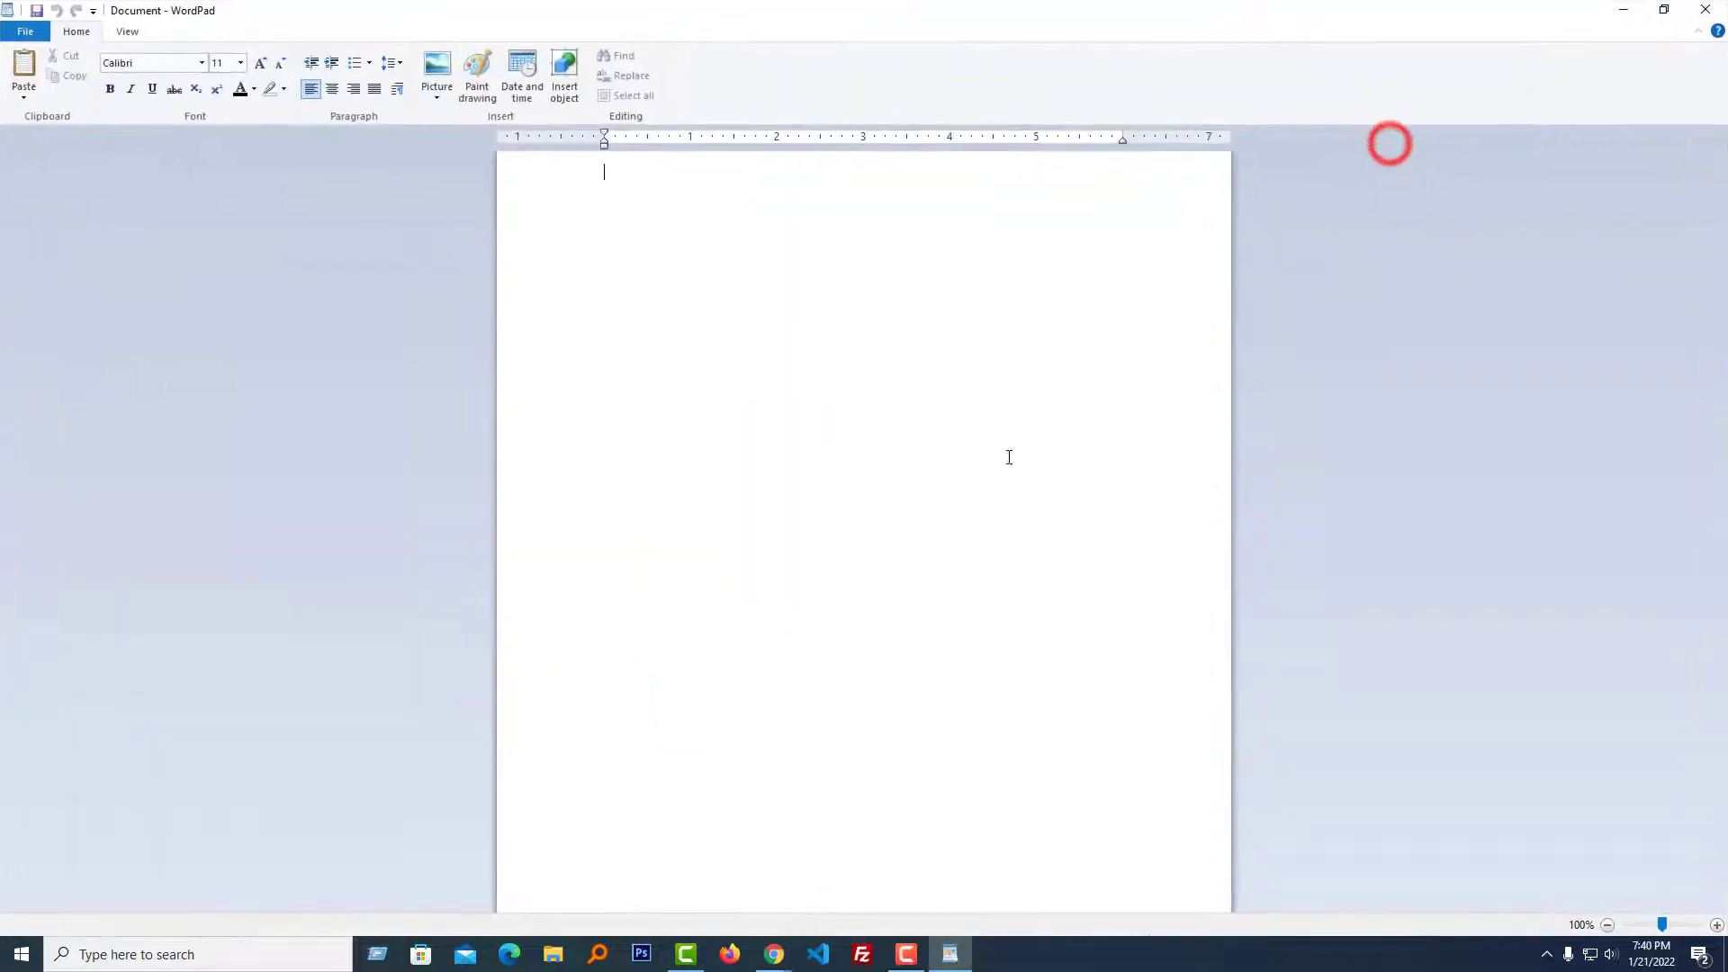
pyautogui.scroll(9, 891, 443)
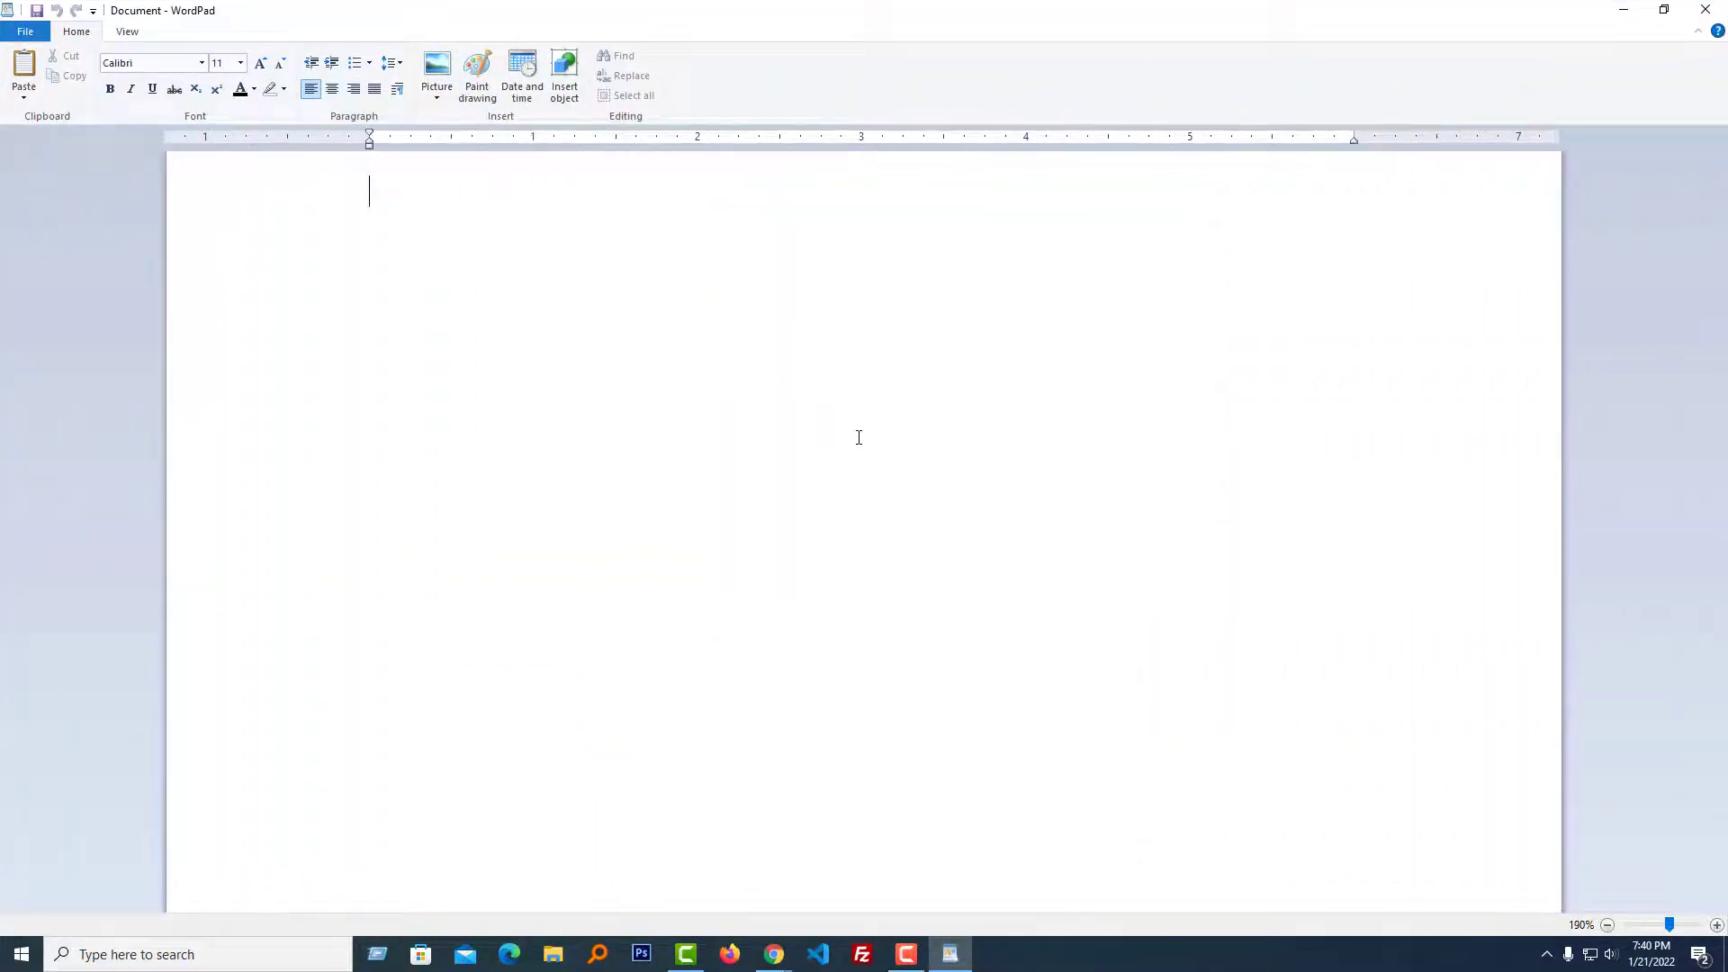
pyautogui.write('eyewear glasses eyeglasses prescription glasses glasses frames eyeglasses near me safety glasses')
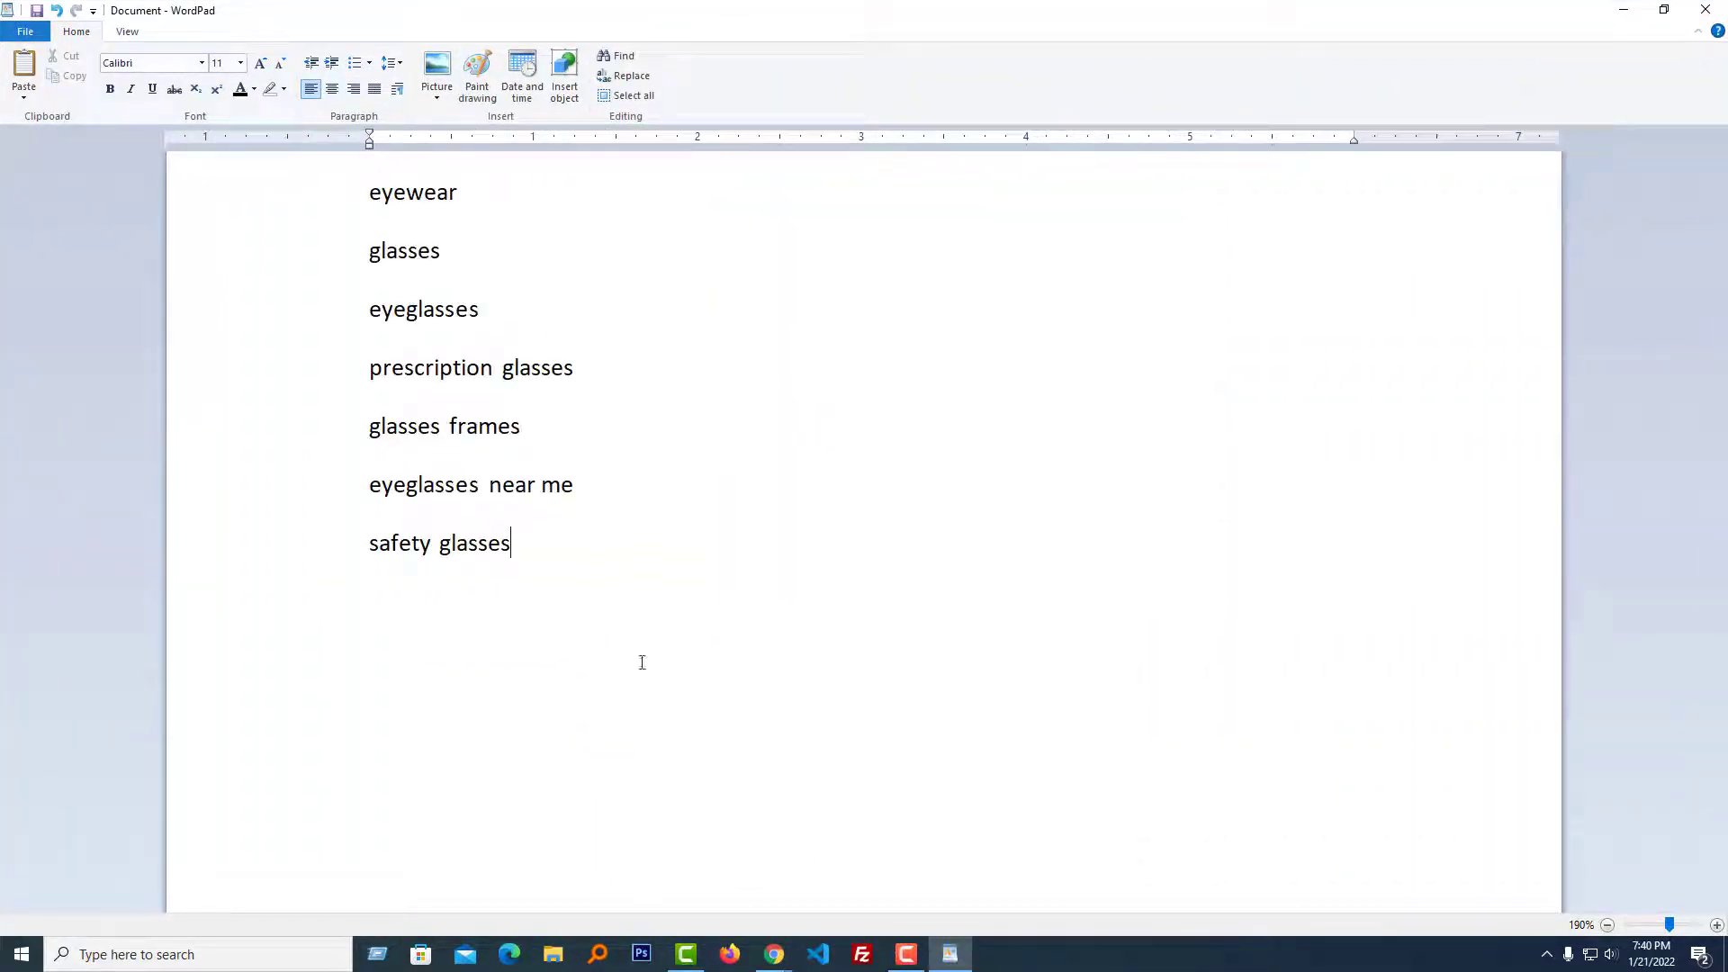
pyautogui.click(772, 957)
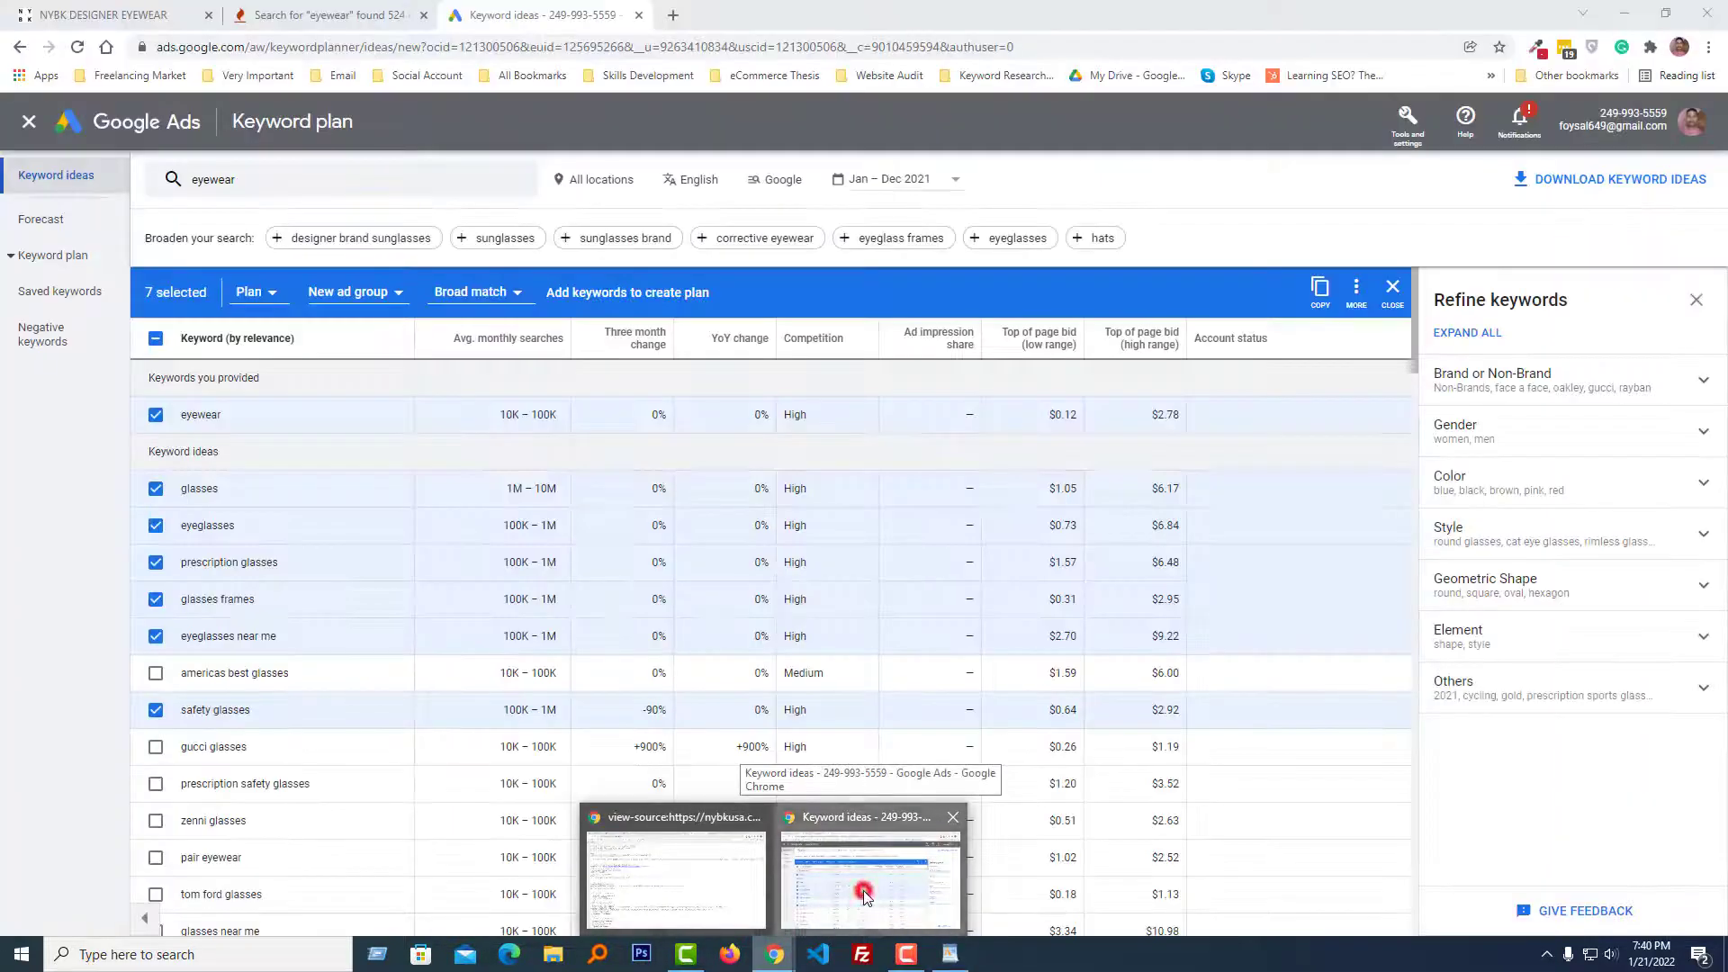
pyautogui.click(862, 889)
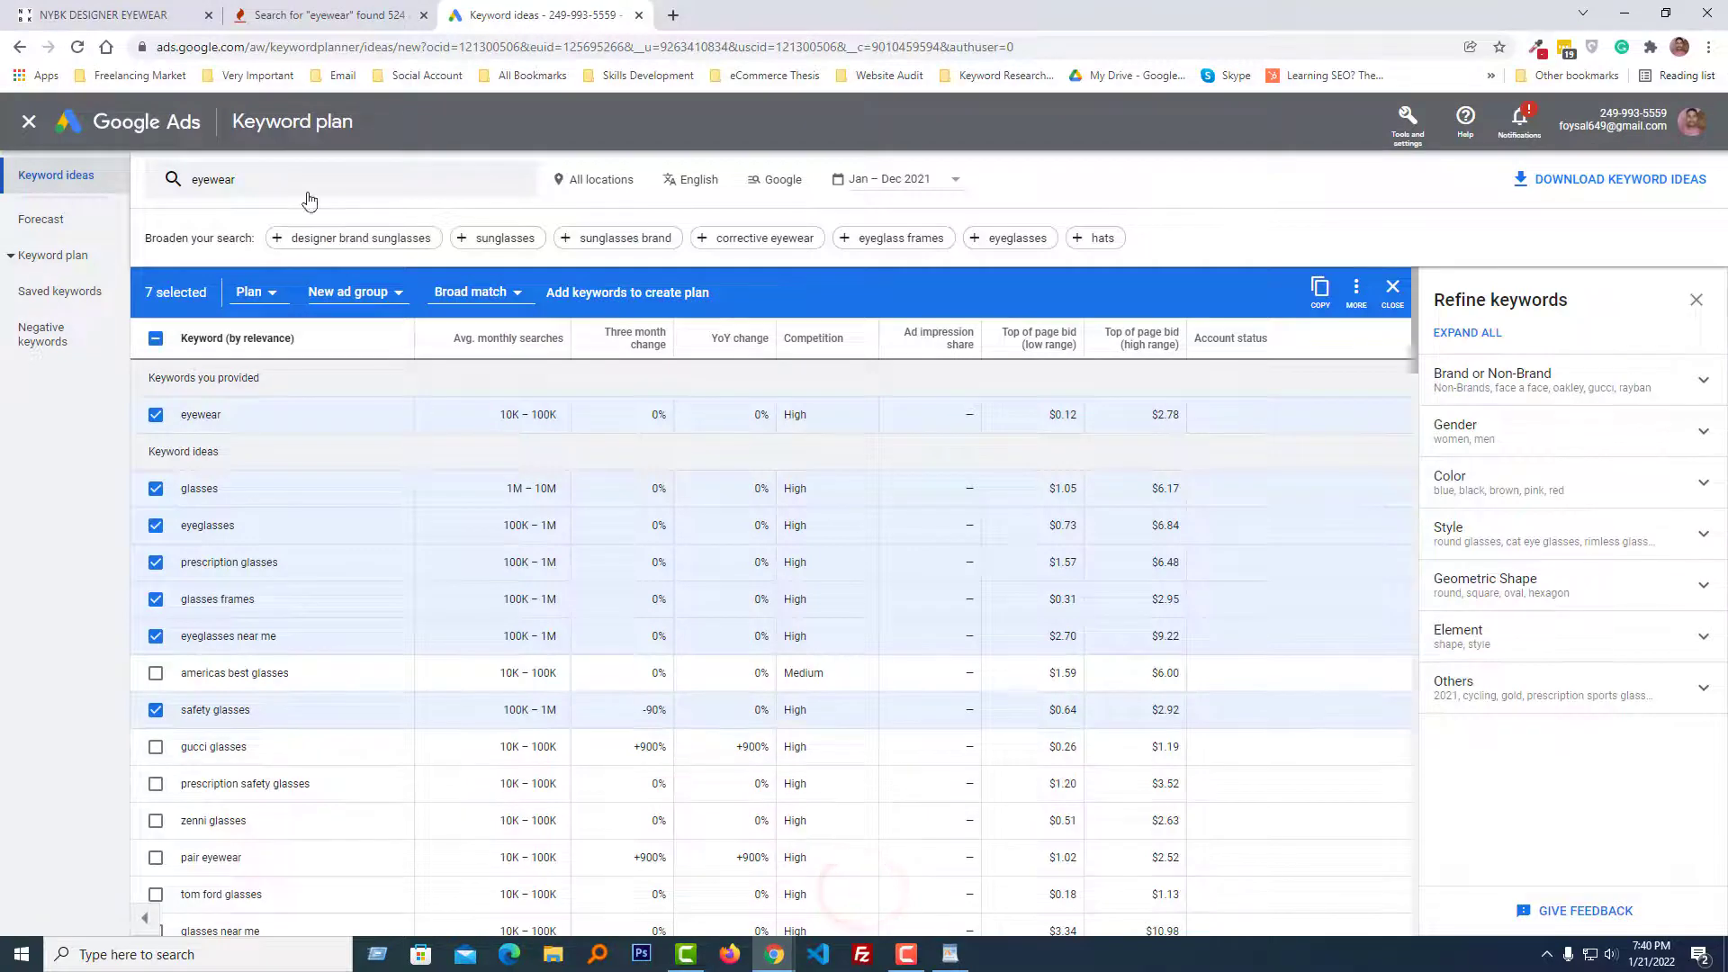
# Paste a sample meta keywords tag into WordPad and delete its 'HTML, CSS, JavaScript' content
pyautogui.hotkey('alt', 'Tab')
pyautogui.write('<meta name="keywords" content="HTML, CSS, JavaScript">')
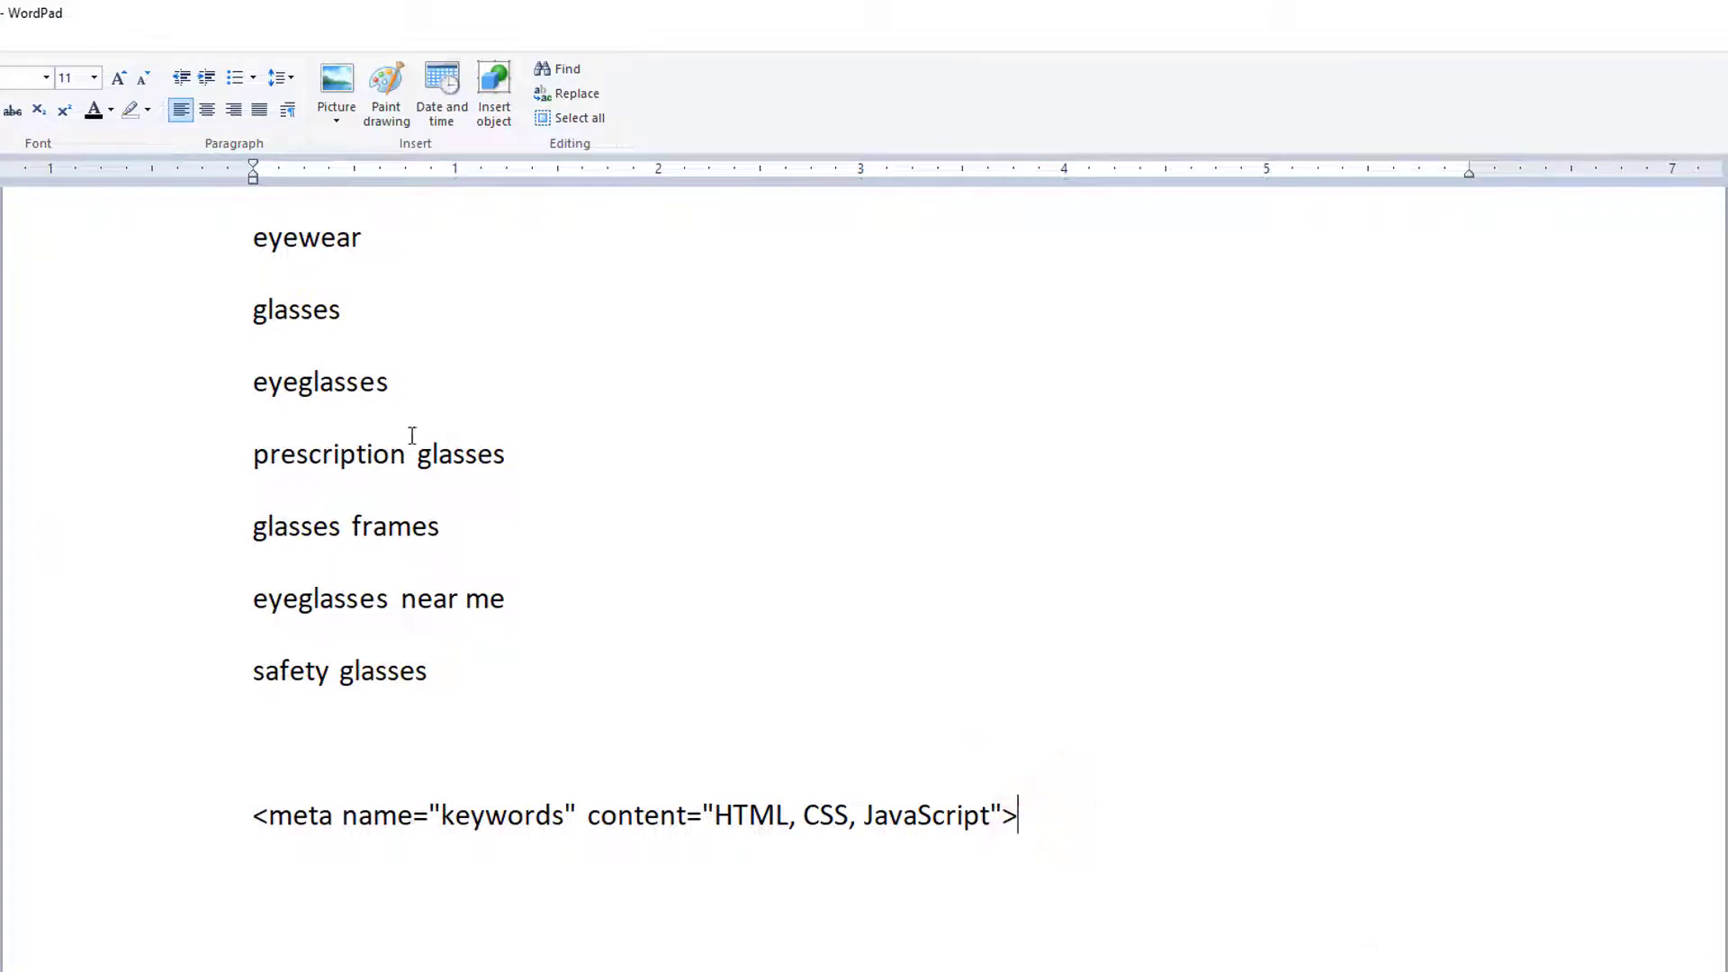
pyautogui.moveTo(708, 814); pyautogui.dragTo(821, 818)
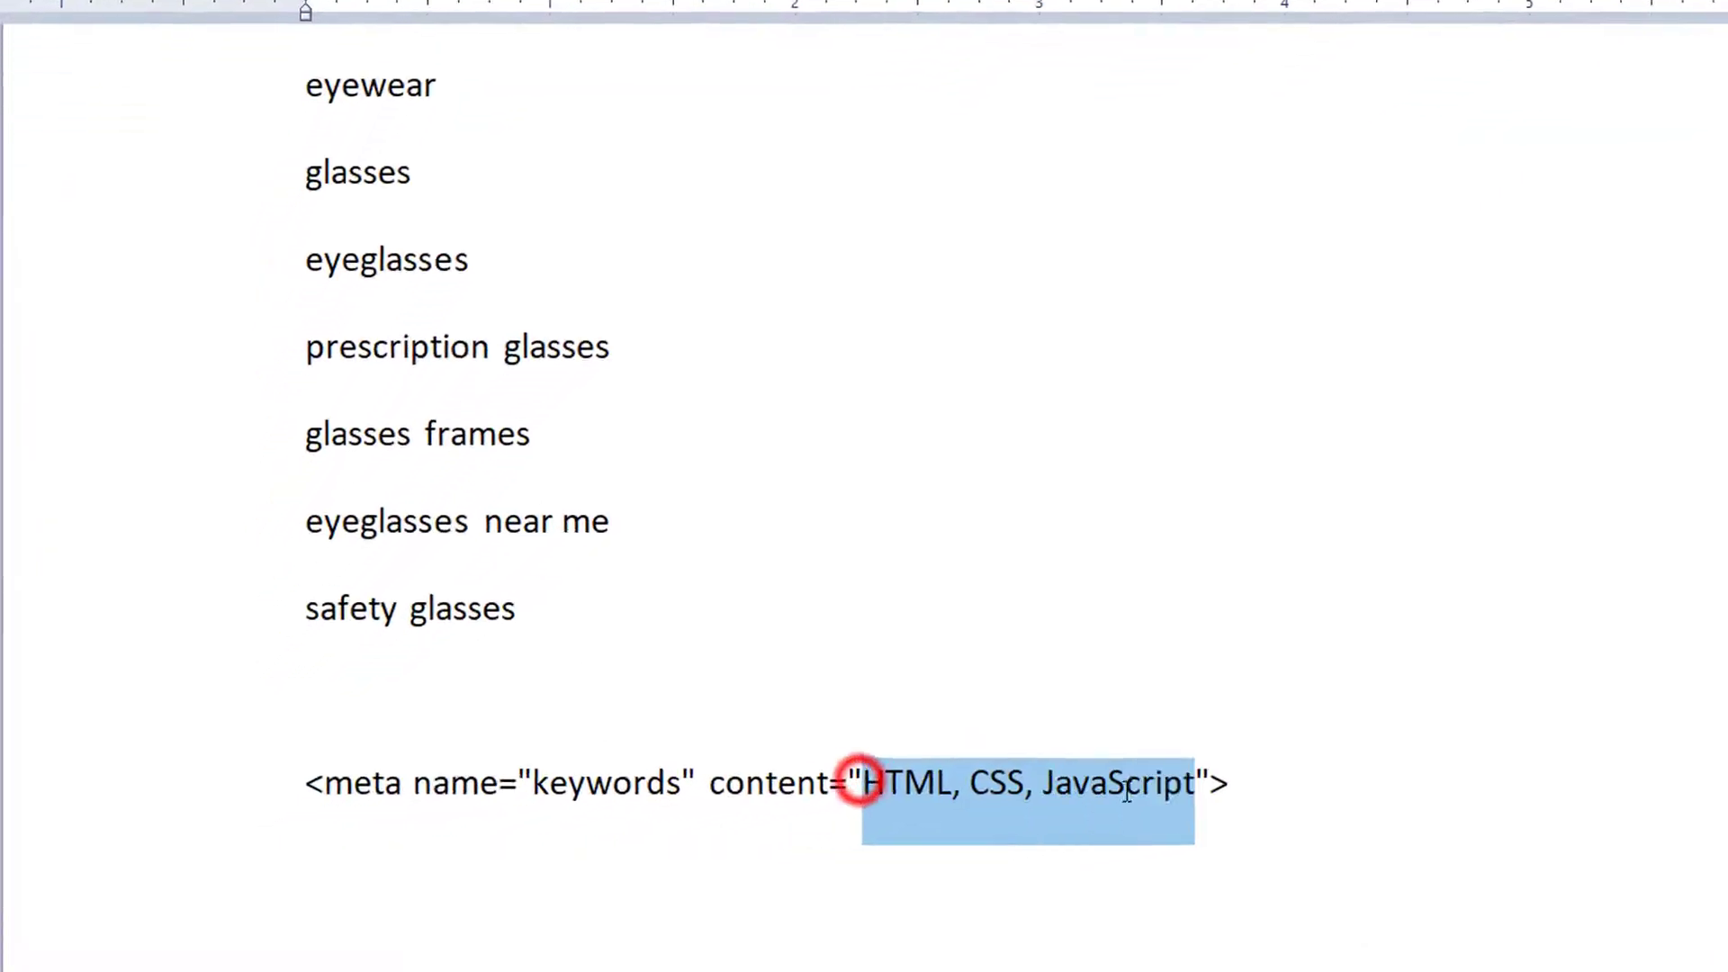
pyautogui.moveTo(1041, 779); pyautogui.dragTo(1228, 789)
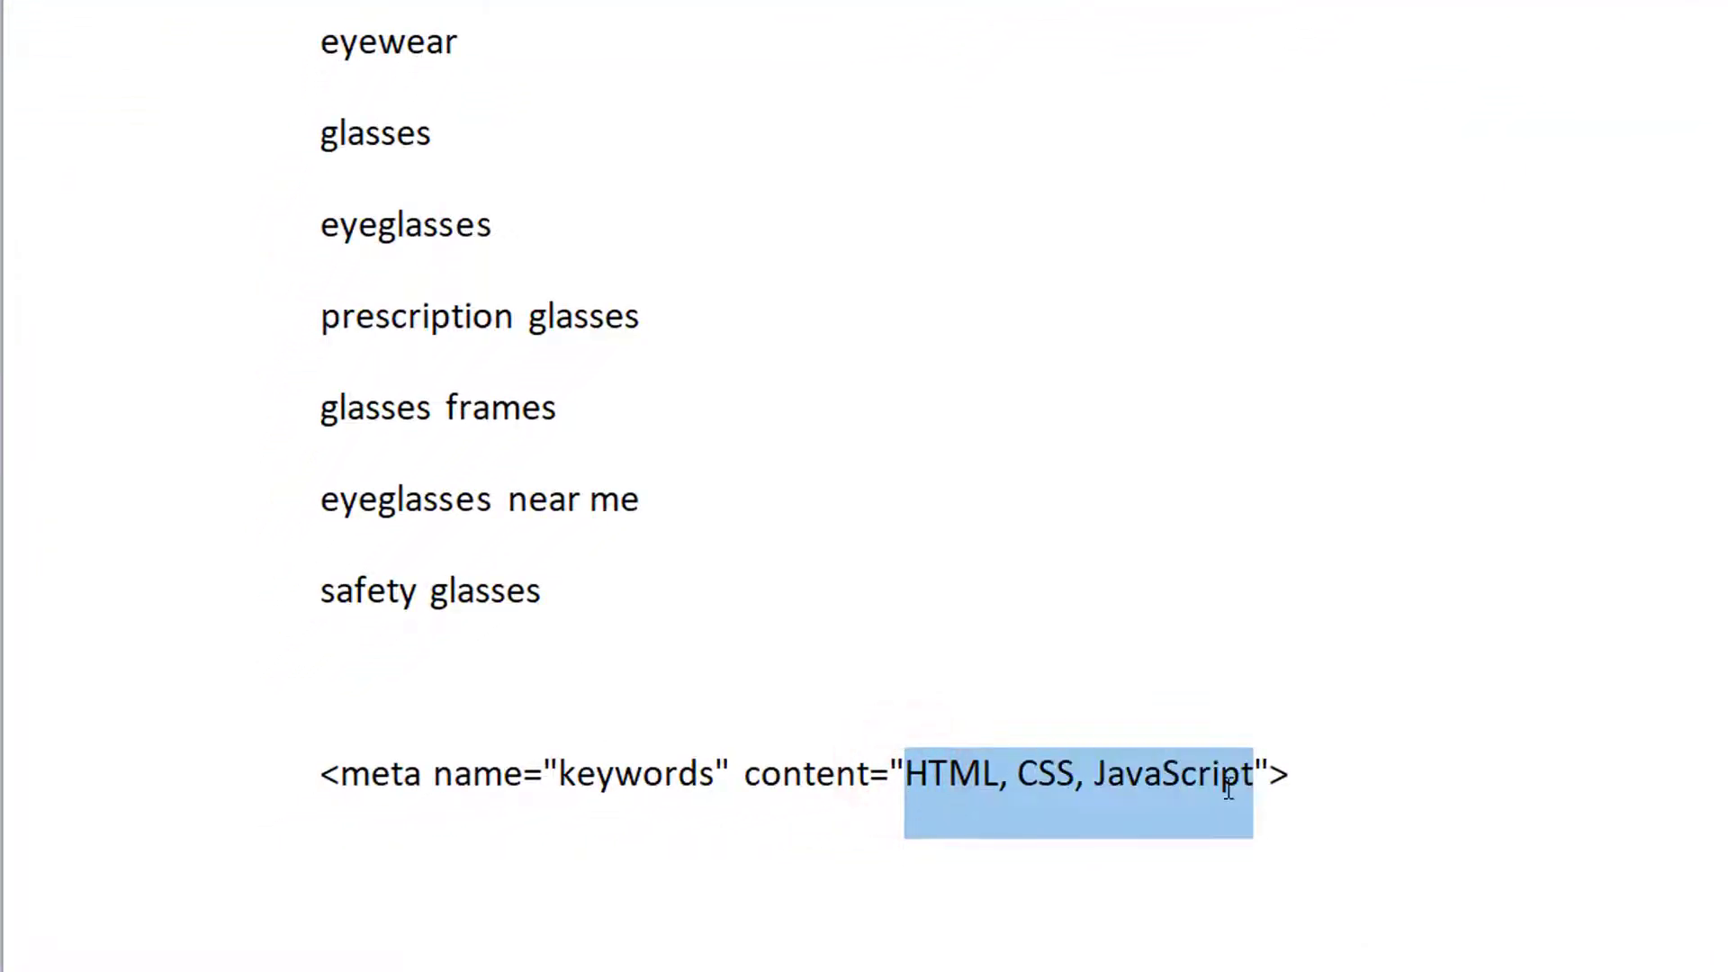
pyautogui.click(1084, 846)
pyautogui.moveTo(907, 772); pyautogui.dragTo(1155, 781)
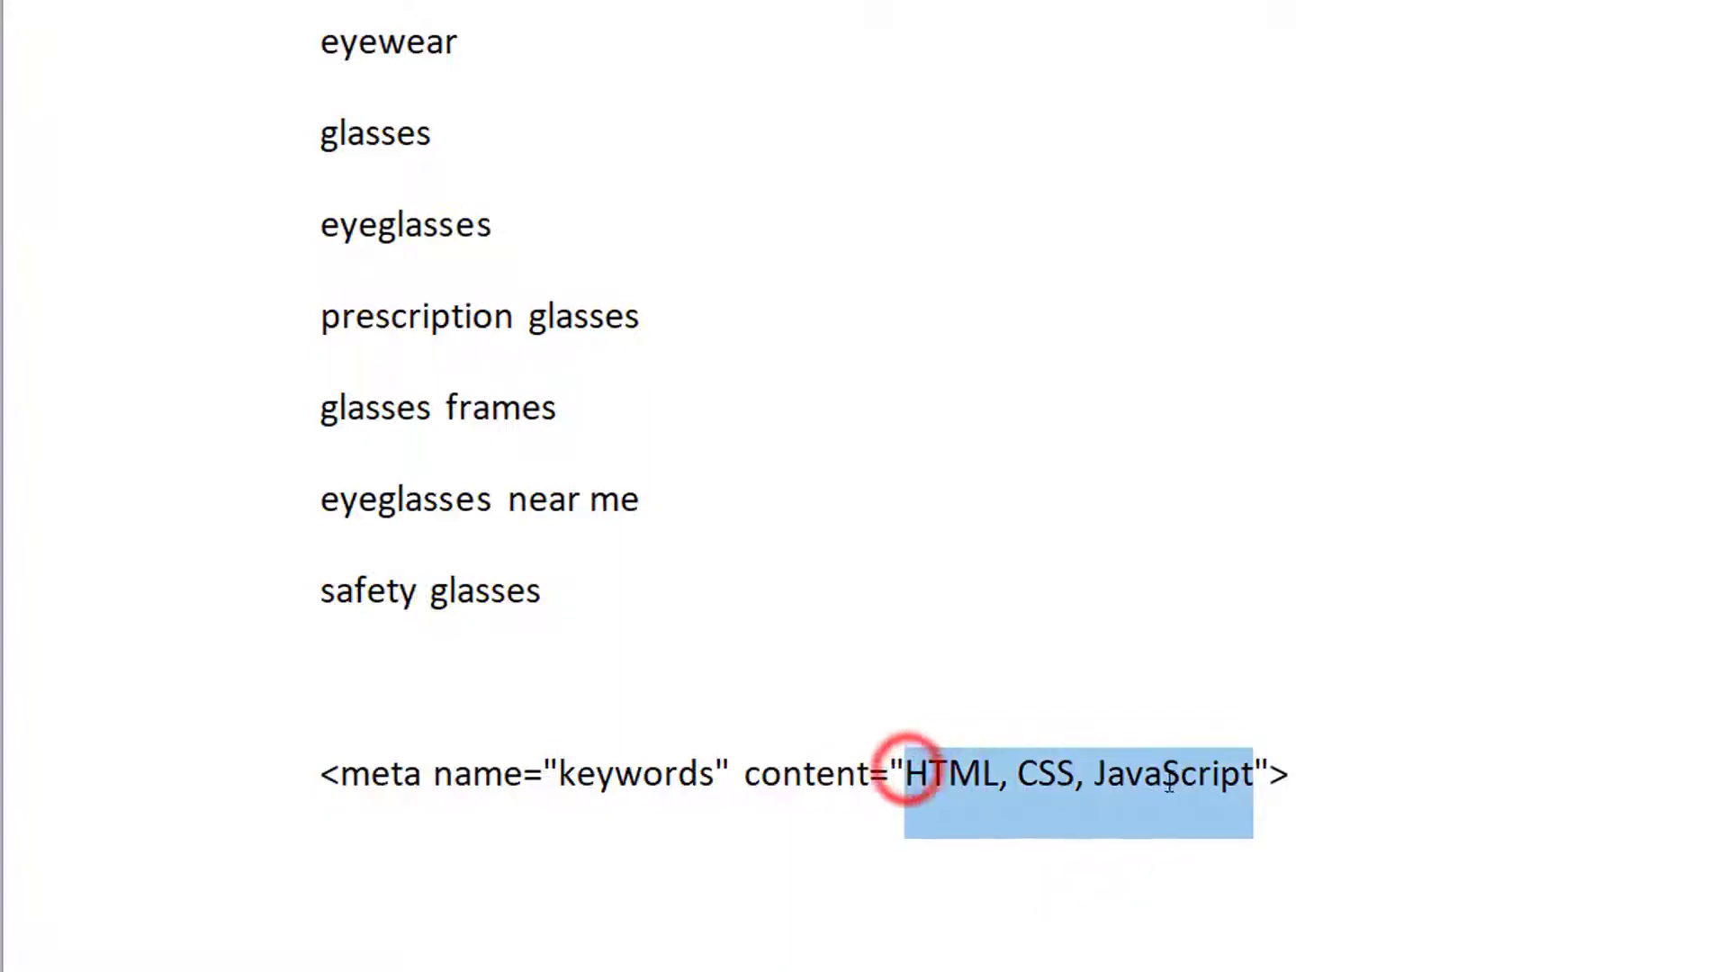
pyautogui.press('Delete')
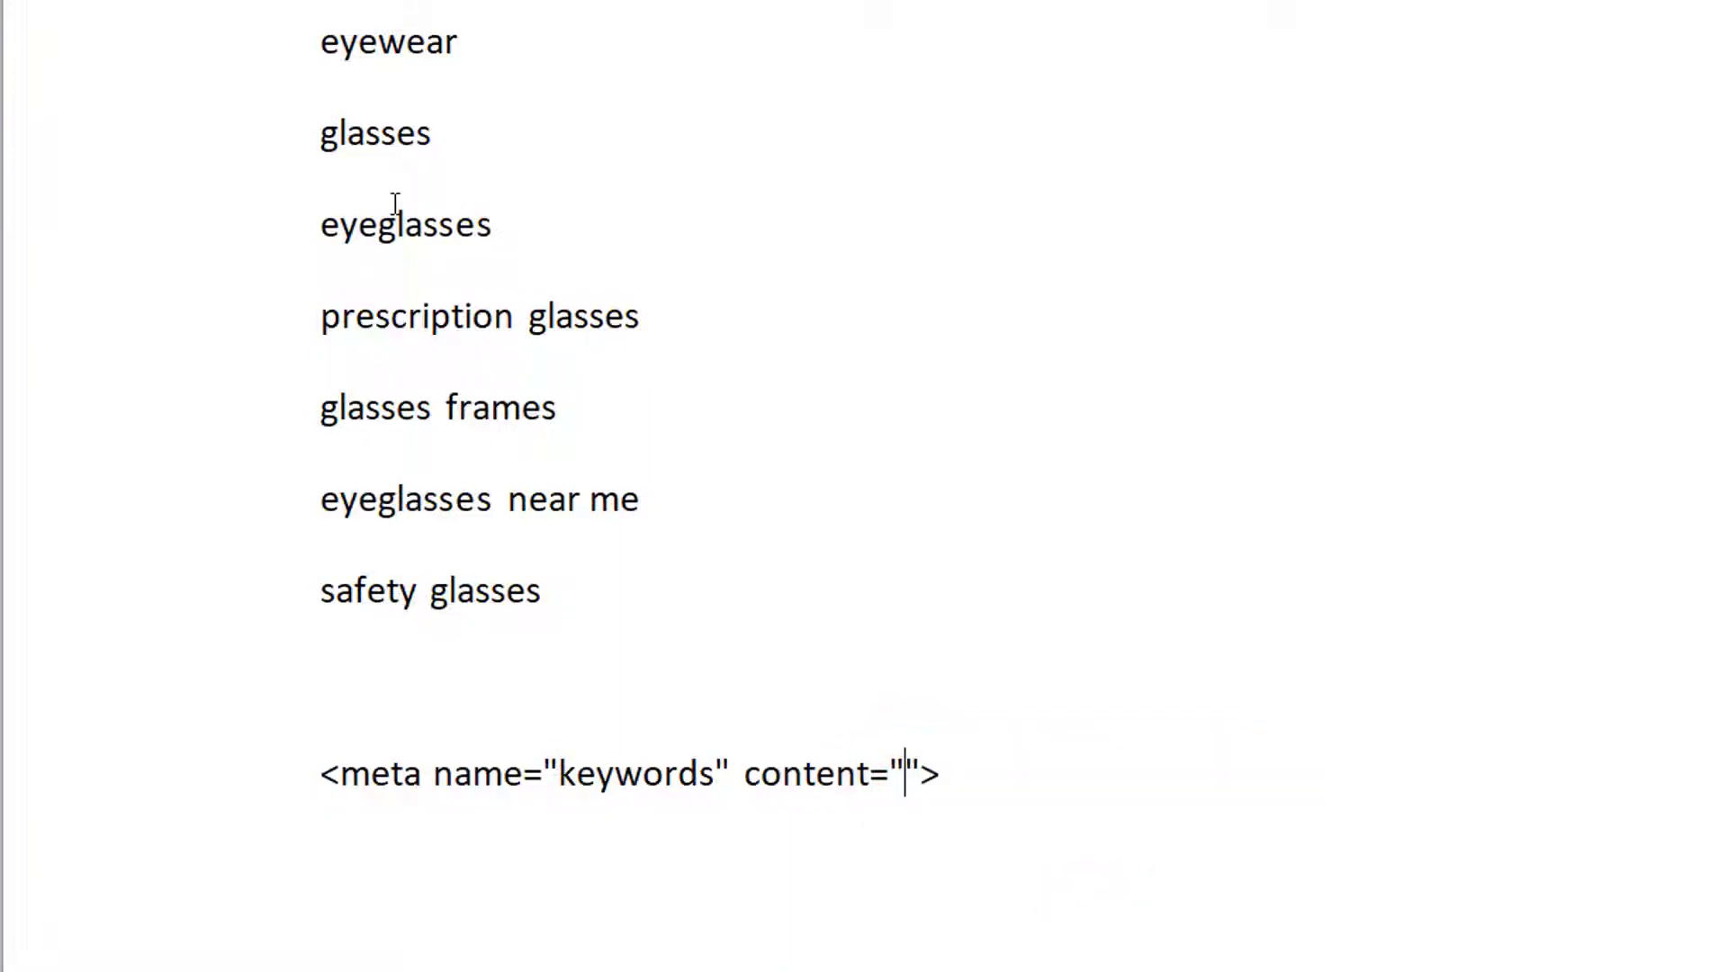
# Move 'eyewear' from the list into the tag's content, followed by a comma
pyautogui.doubleClick(389, 47)
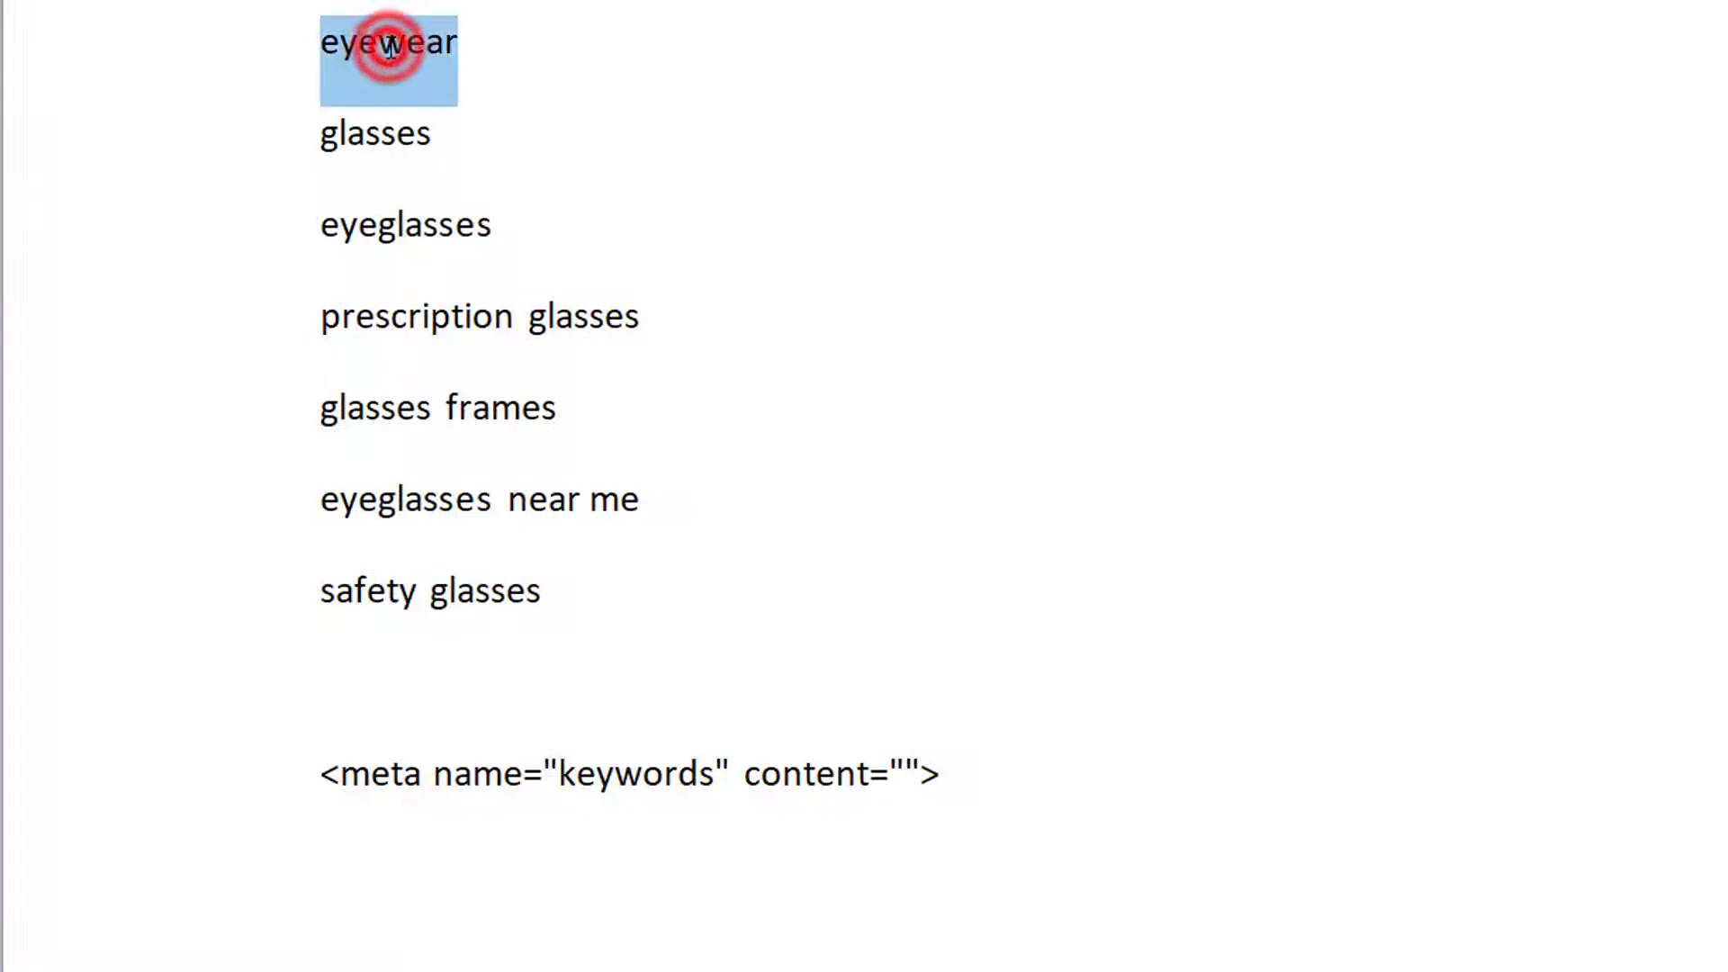
pyautogui.hotkey('ctrl', 'x')
pyautogui.click(908, 772)
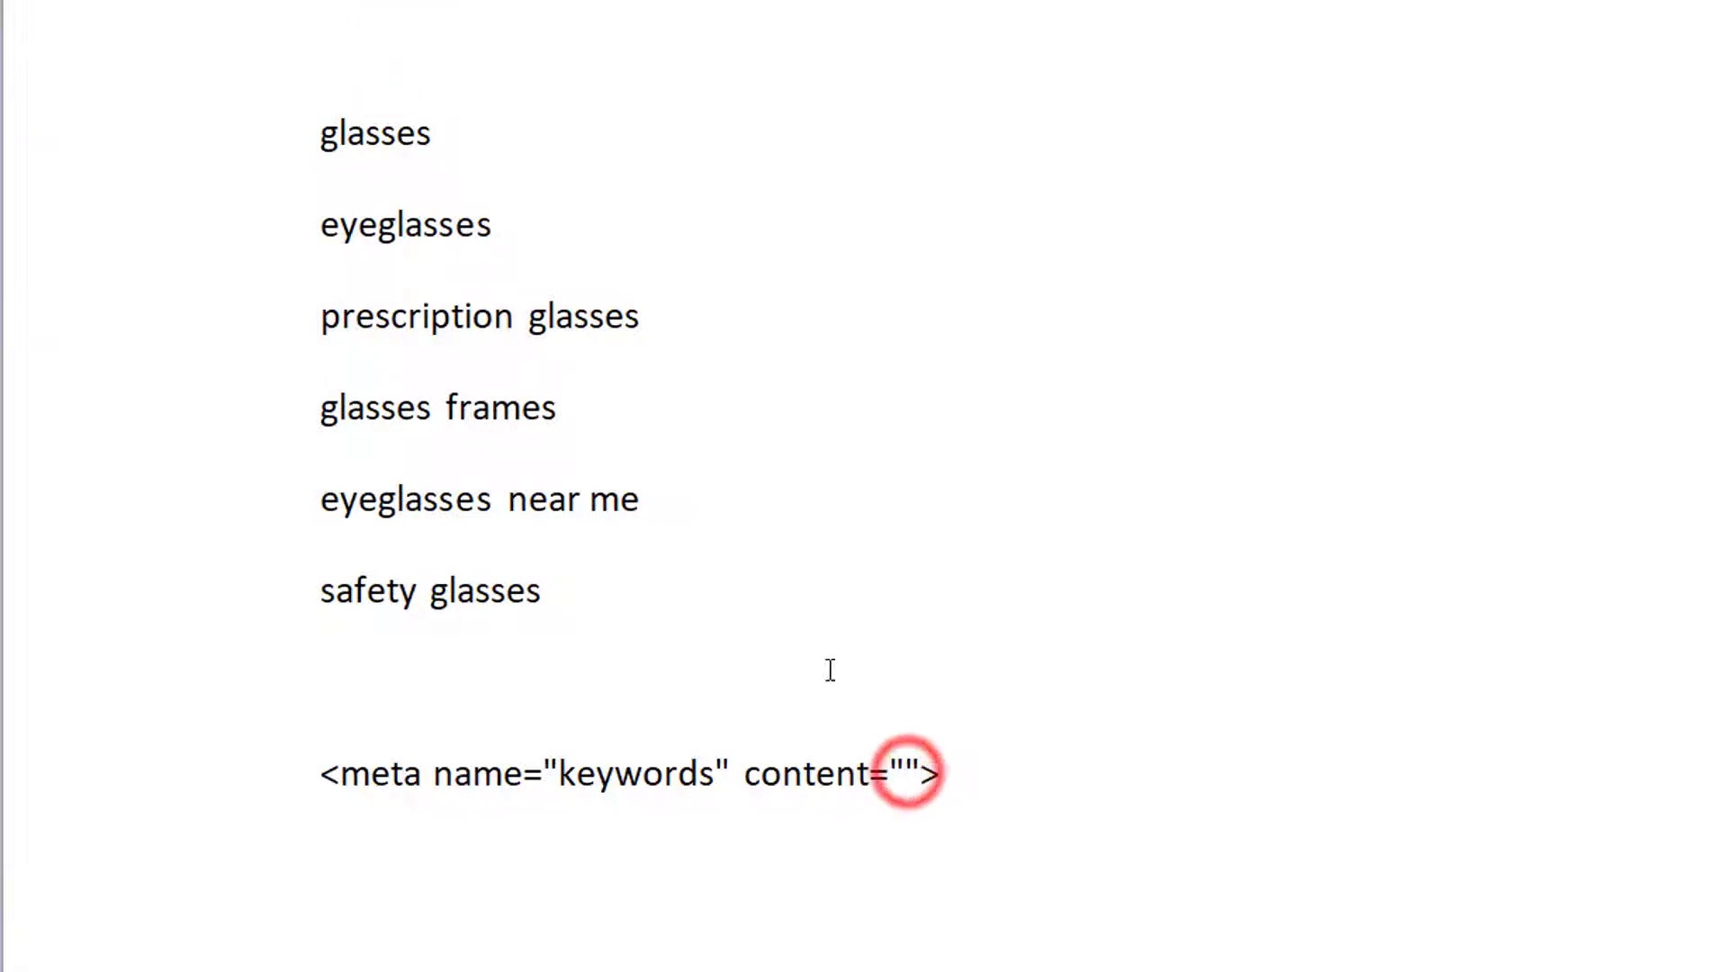
pyautogui.hotkey('ctrl', 'z')
pyautogui.doubleClick(392, 52)
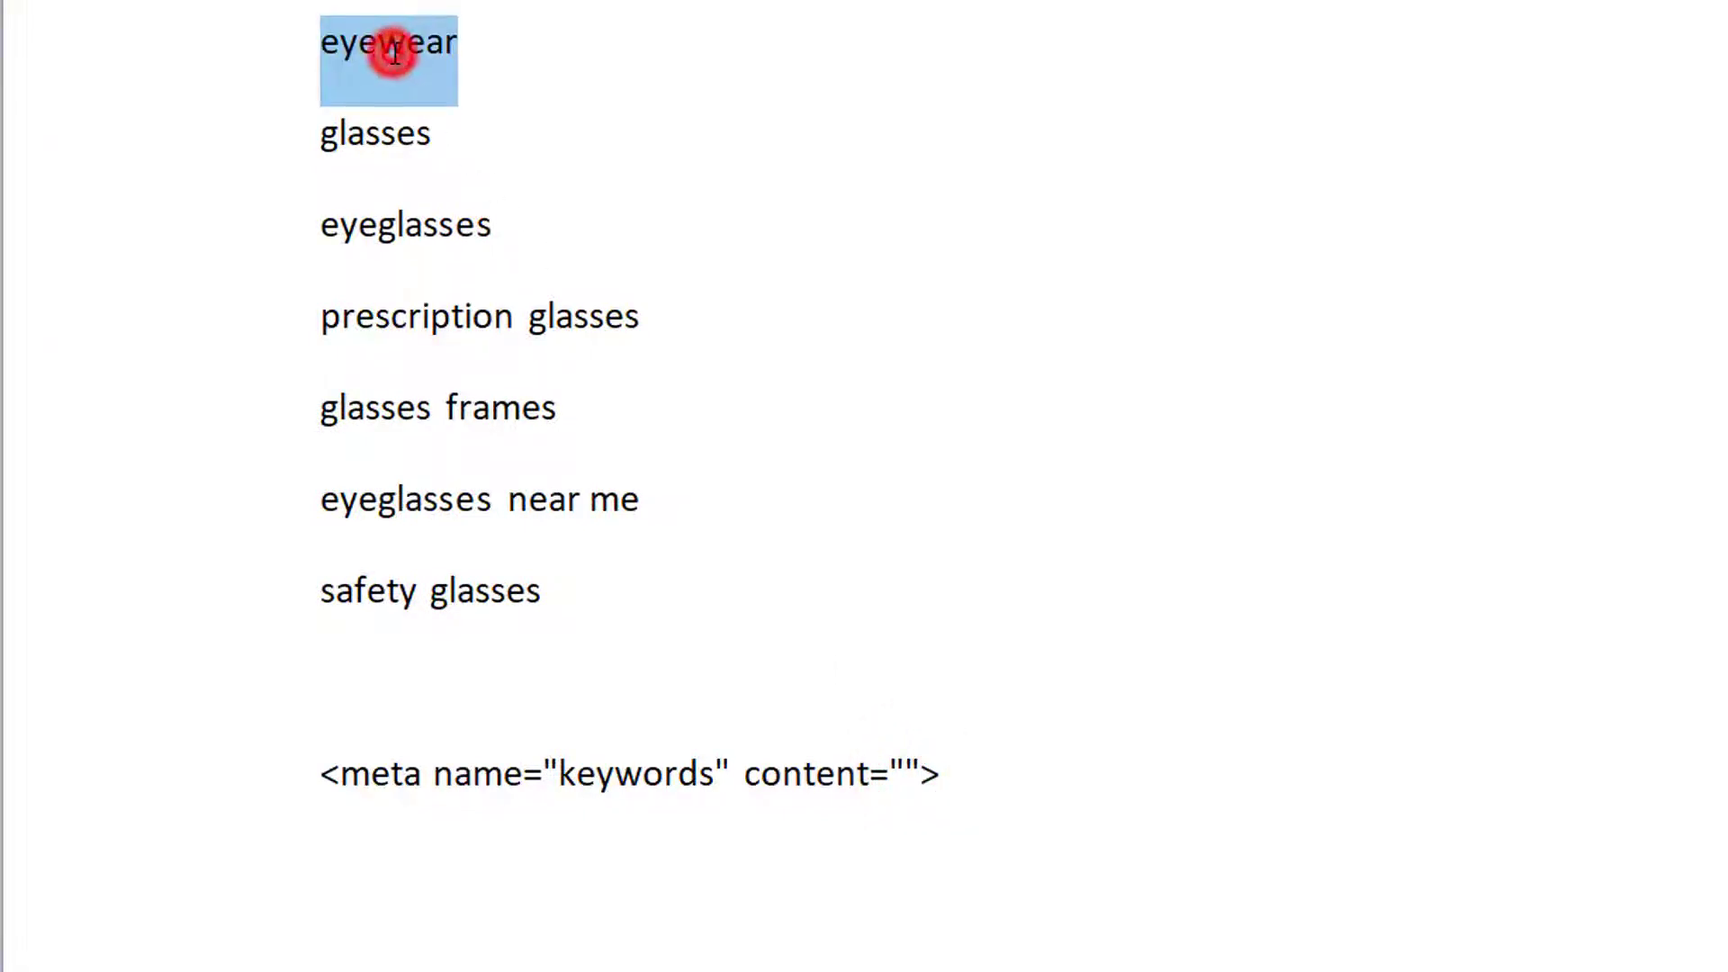
pyautogui.hotkey('ctrl', 'x')
pyautogui.click(909, 774)
pyautogui.hotkey('ctrl', 'v')
pyautogui.write(',')
# Move 'glasses' and 'eyeglasses' into the tag's content, comma-separated
pyautogui.doubleClick(396, 133)
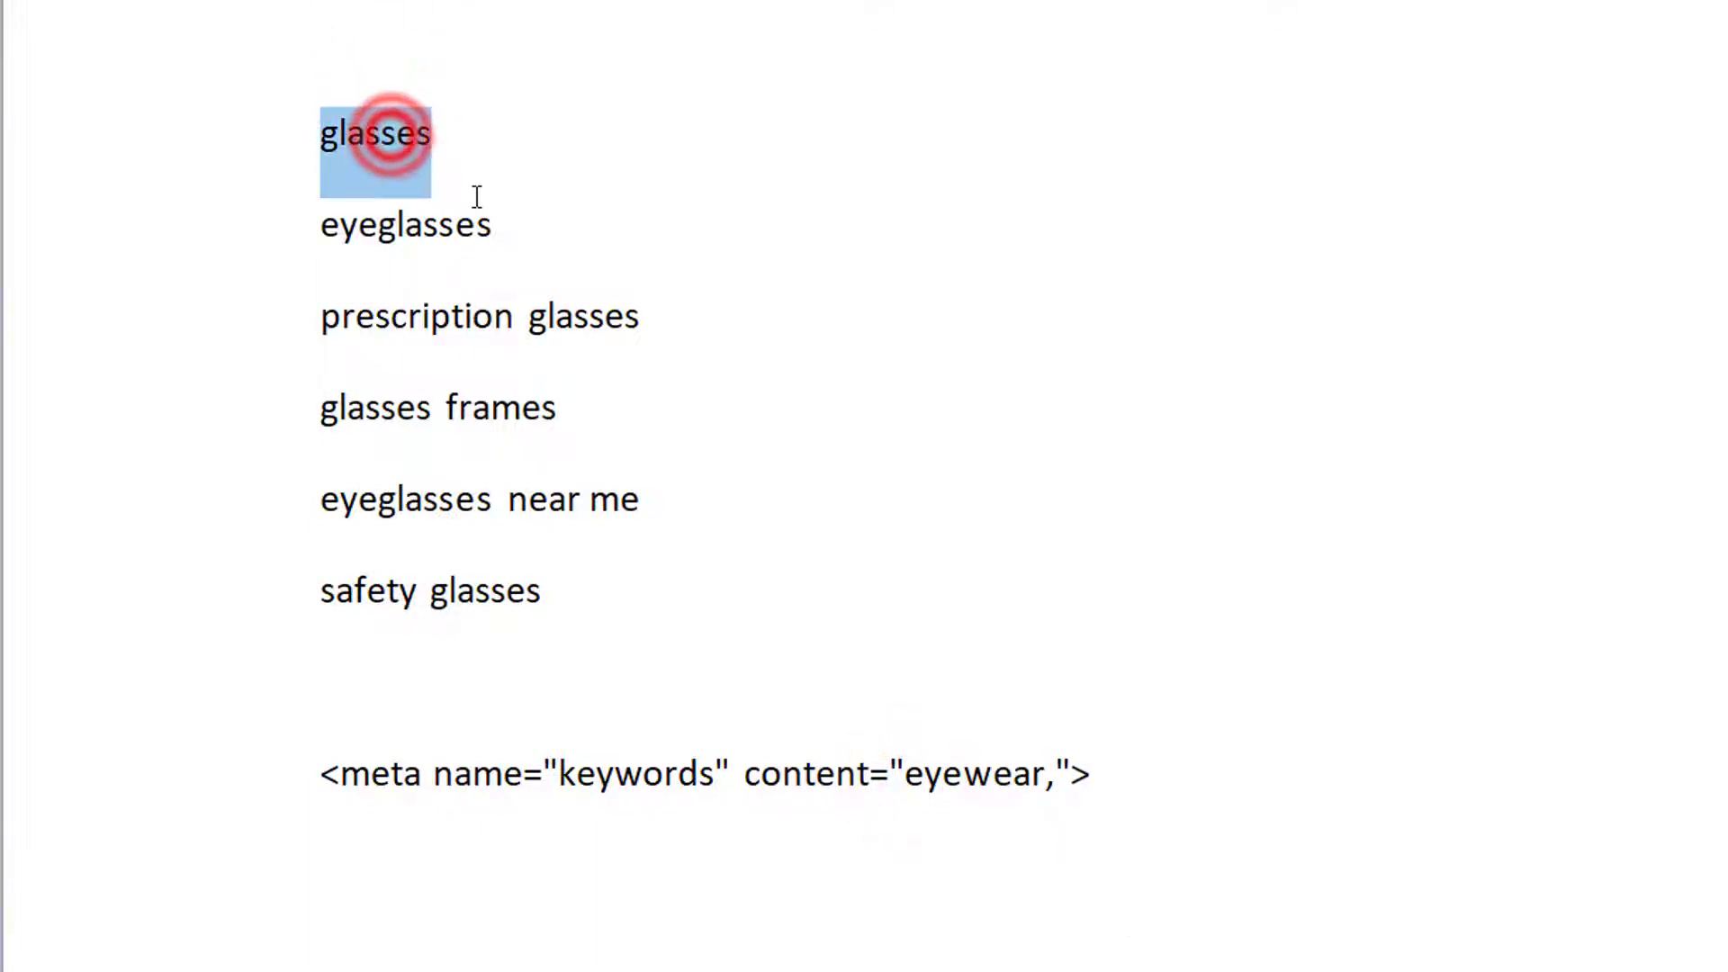
pyautogui.hotkey('ctrl', 'x')
pyautogui.click(1053, 776)
pyautogui.hotkey('ctrl', 'v')
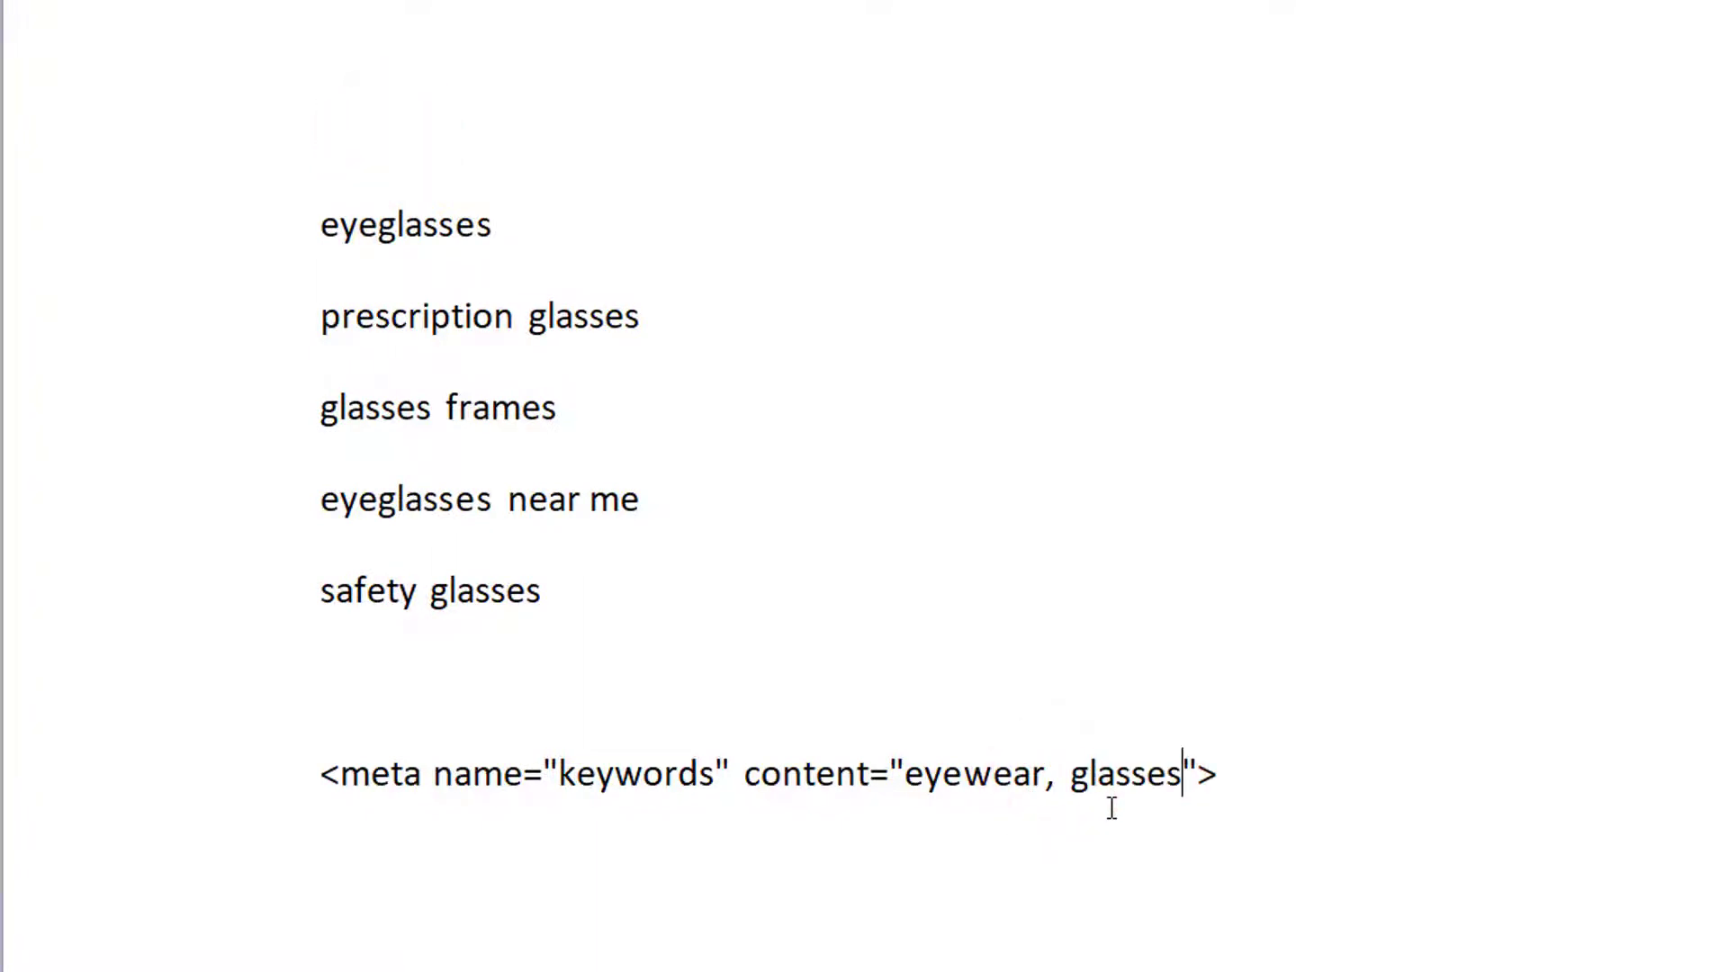
pyautogui.write(',')
pyautogui.doubleClick(425, 230)
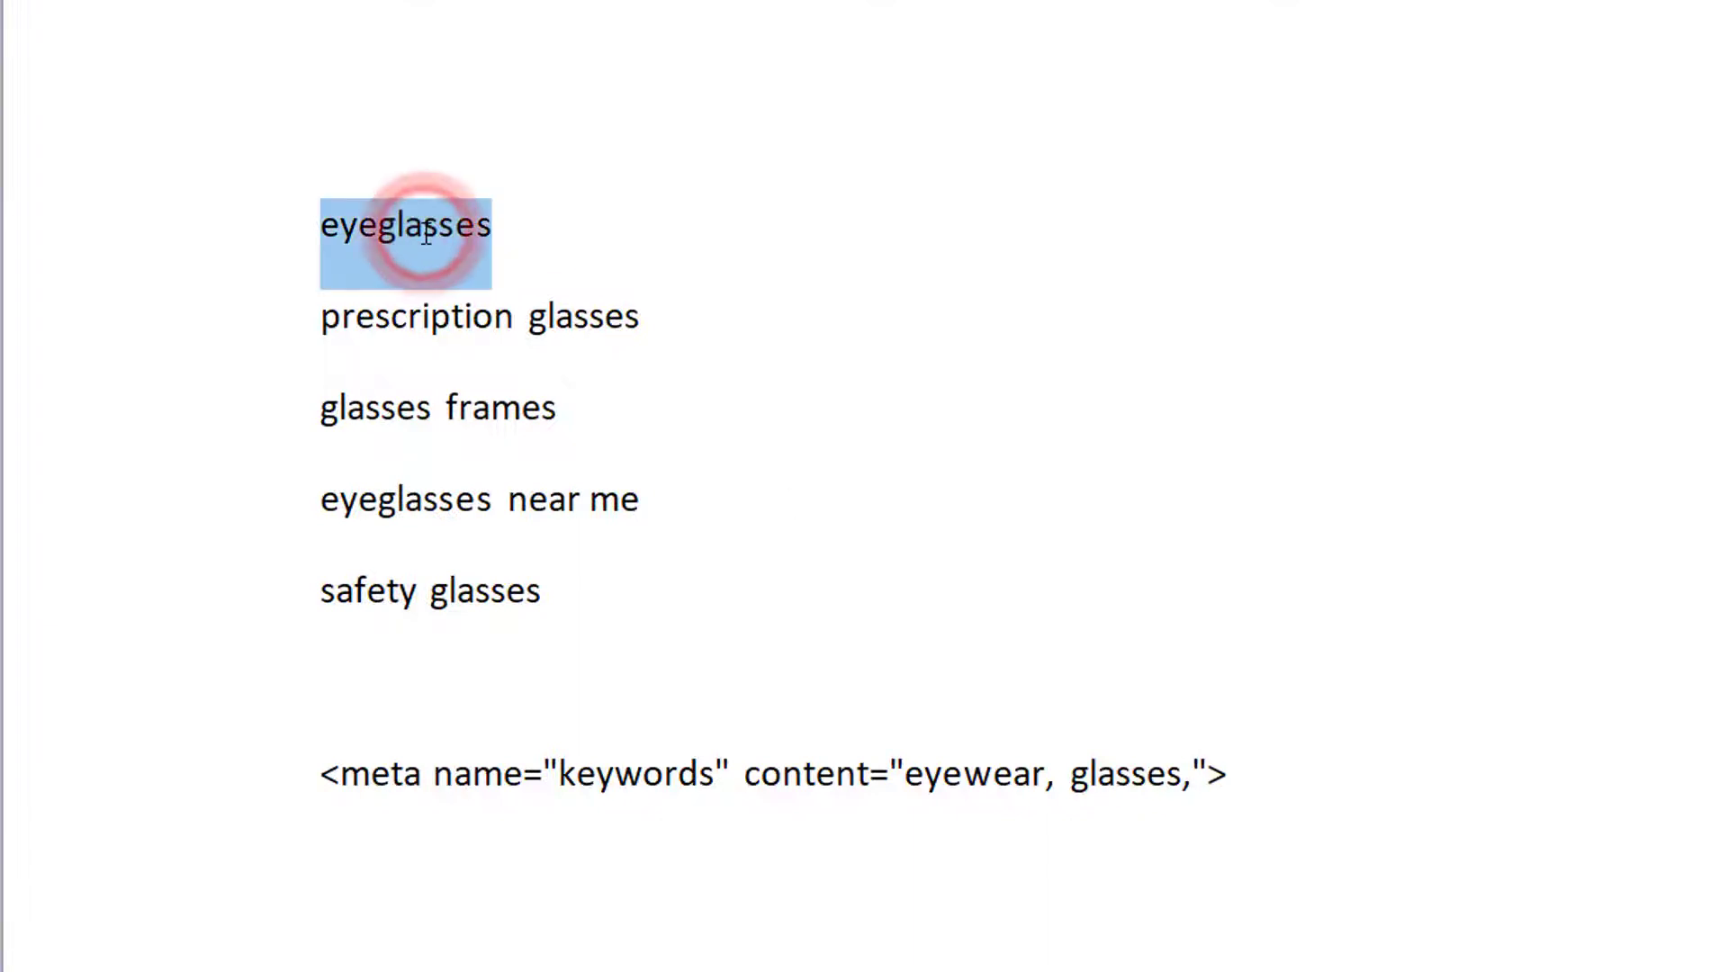
pyautogui.hotkey('ctrl', 'x')
pyautogui.click(531, 713)
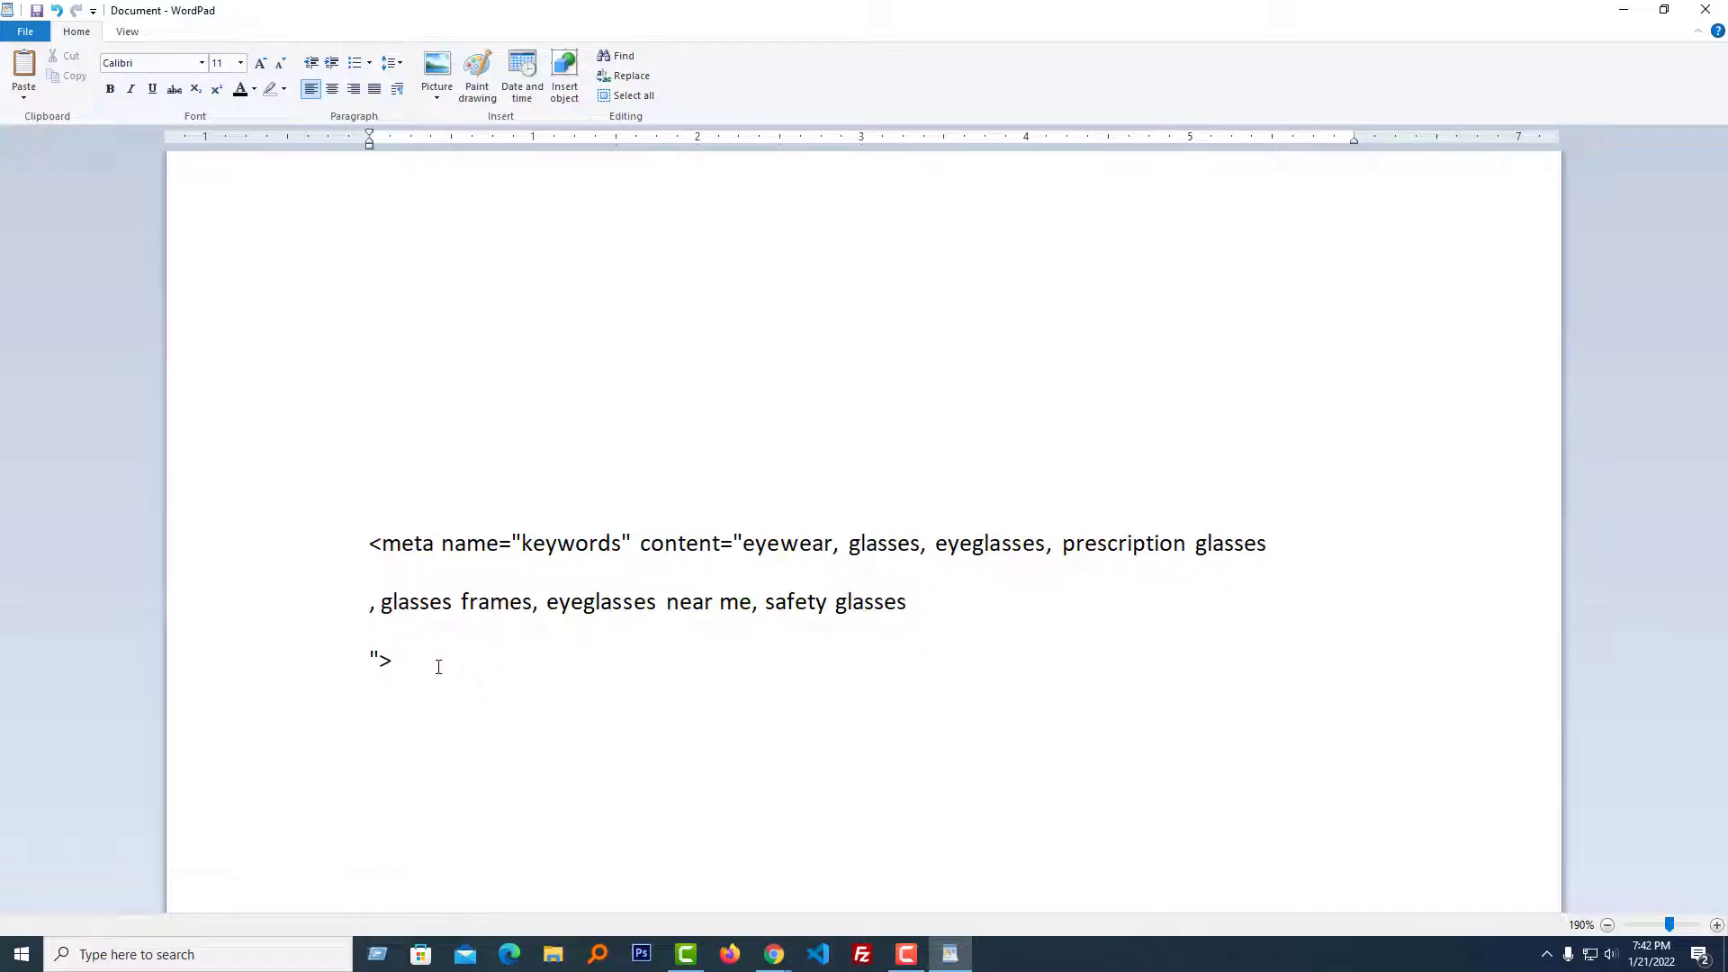
# Copy the completed meta keywords tag
pyautogui.moveTo(432, 666); pyautogui.dragTo(371, 549)
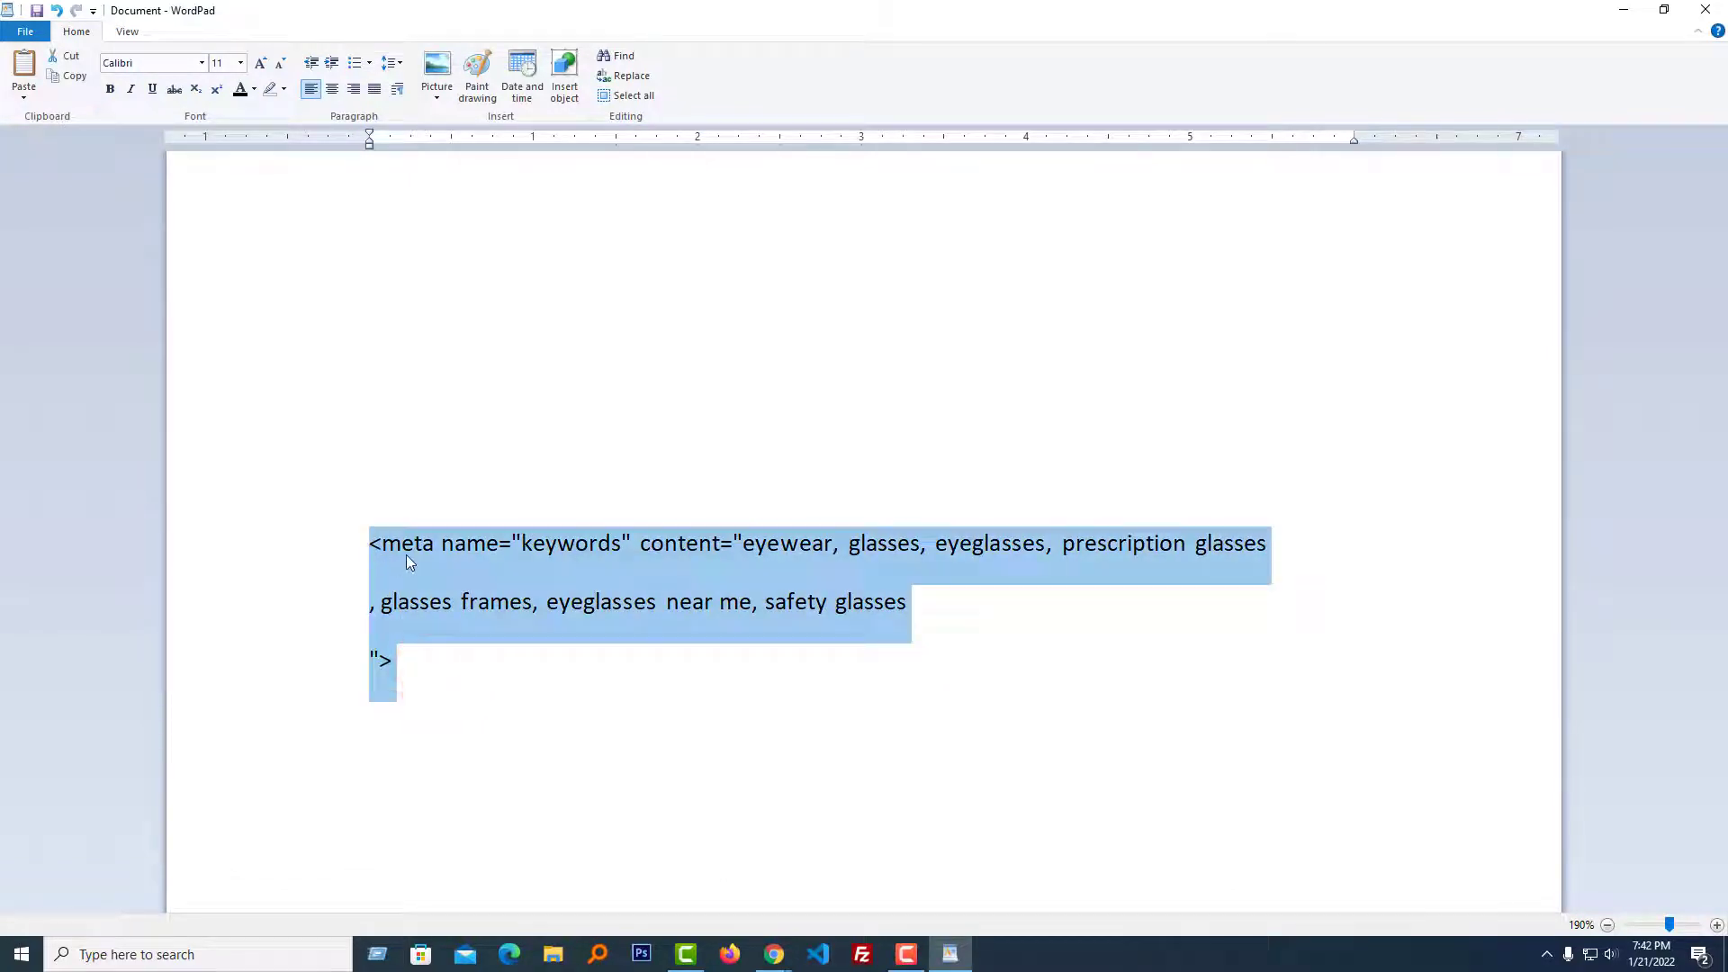
pyautogui.rightClick(407, 554)
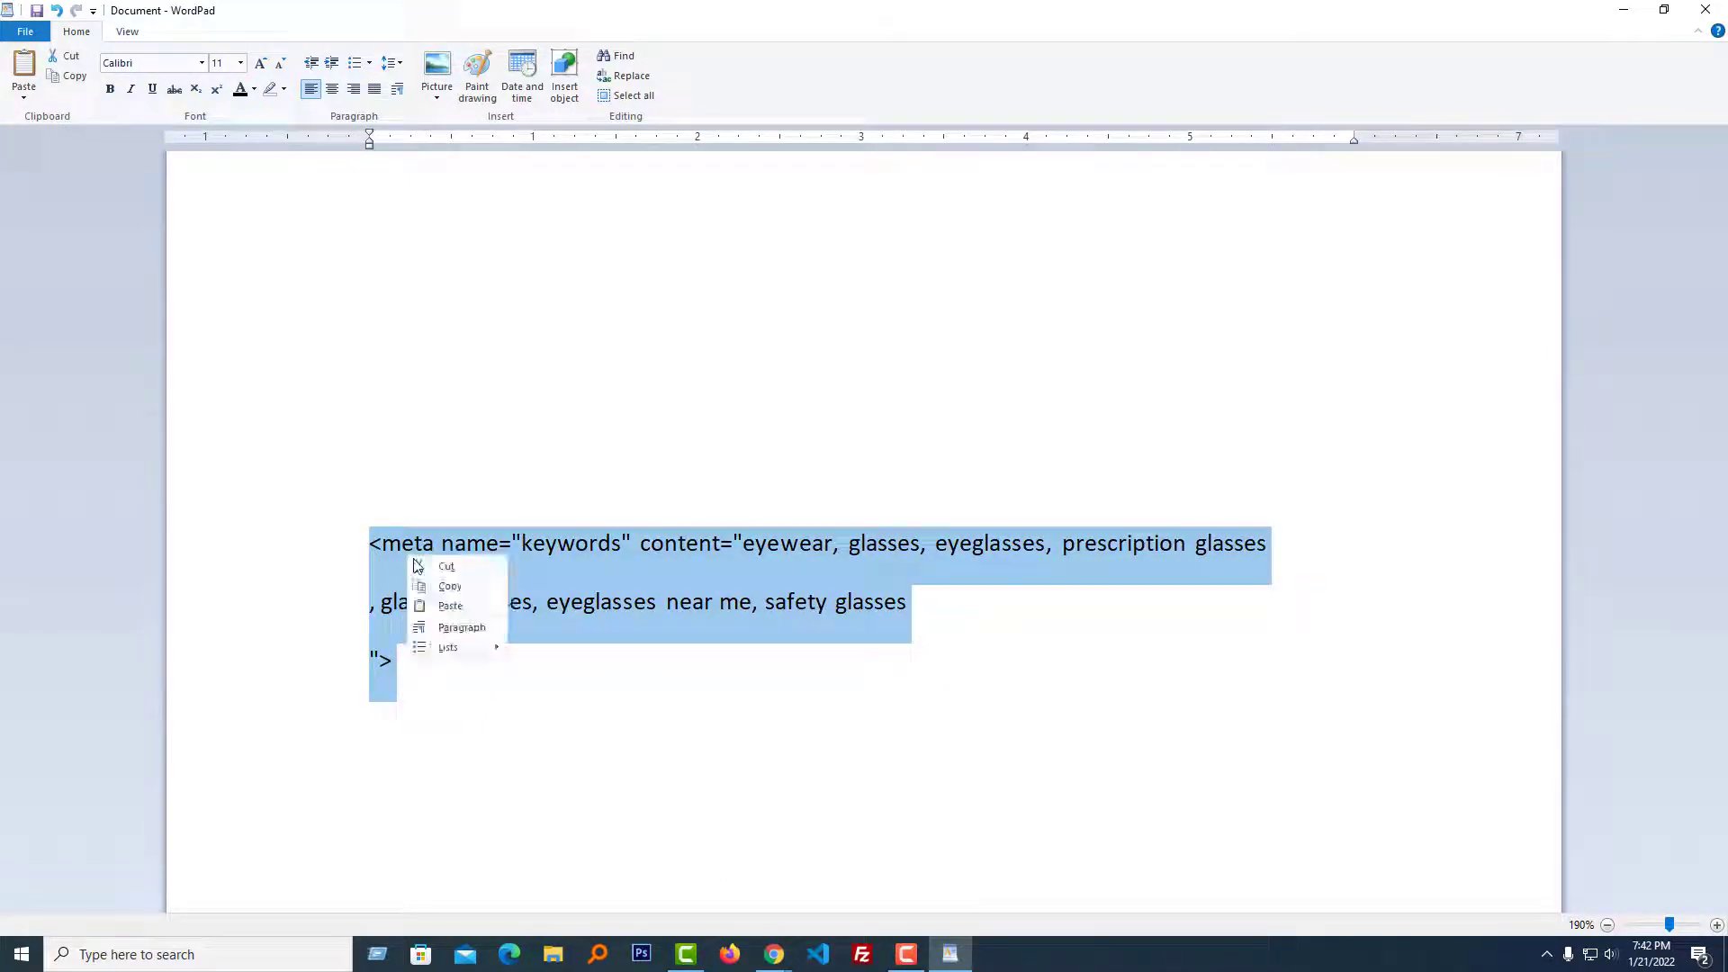
pyautogui.click(454, 587)
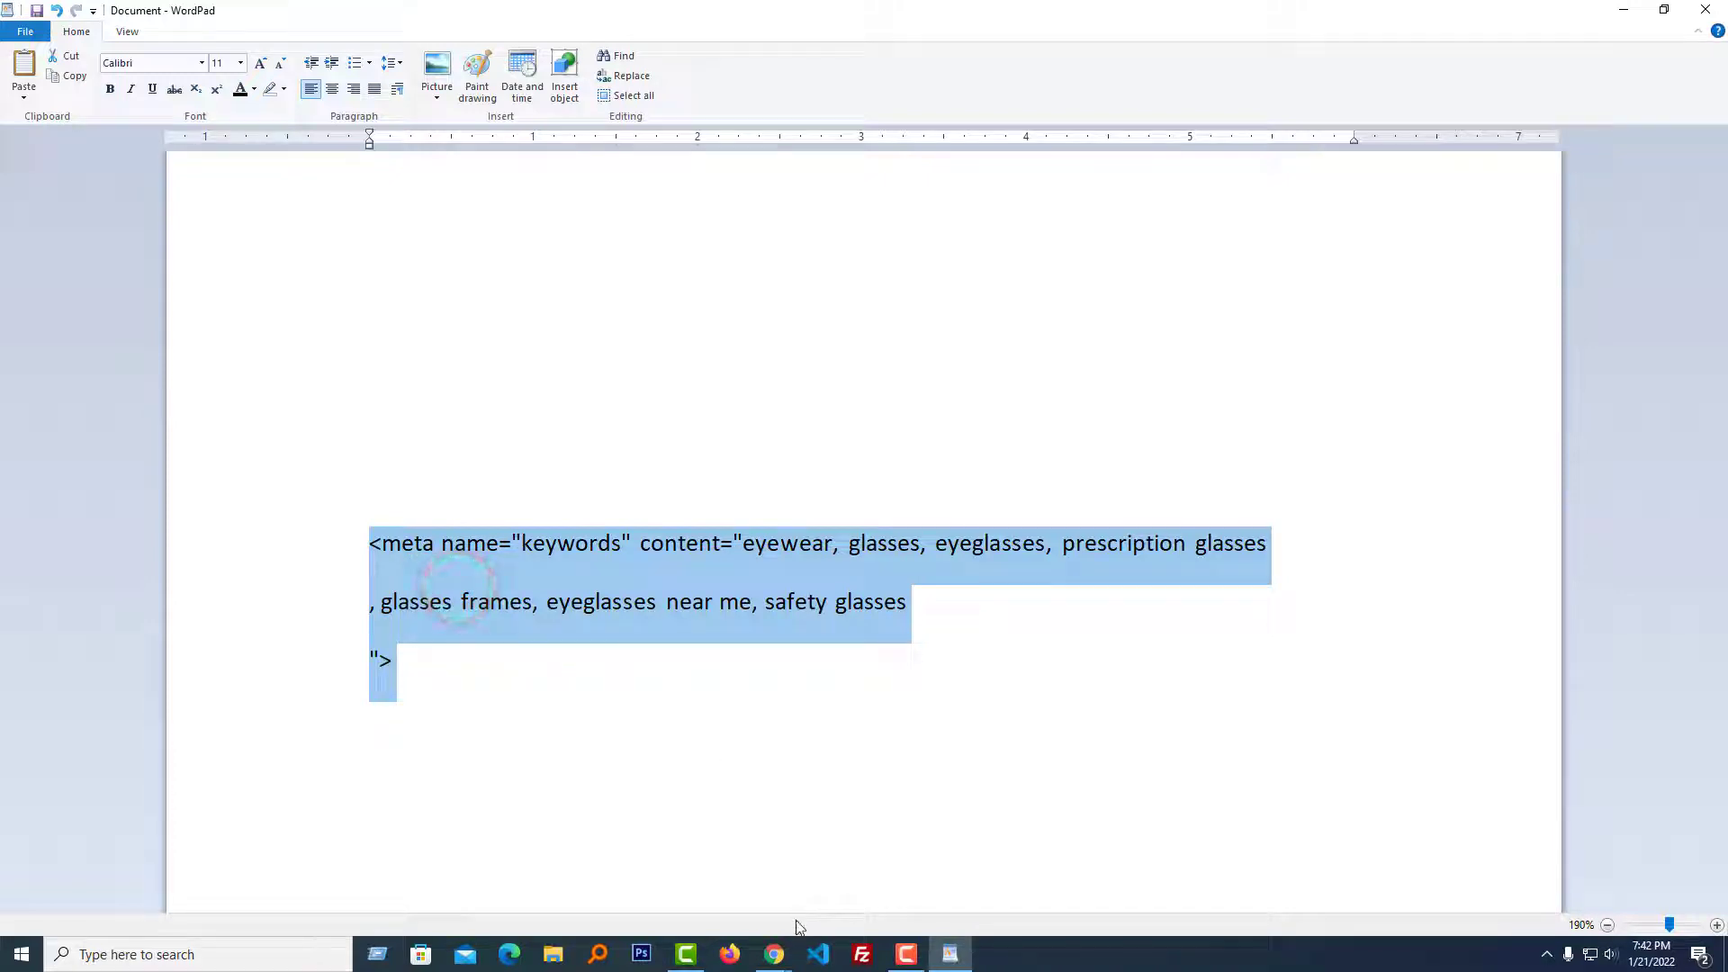
# Open the code editor for the live theme NYBK's 2022 ReLife Concept from Online Store
pyautogui.click(775, 952)
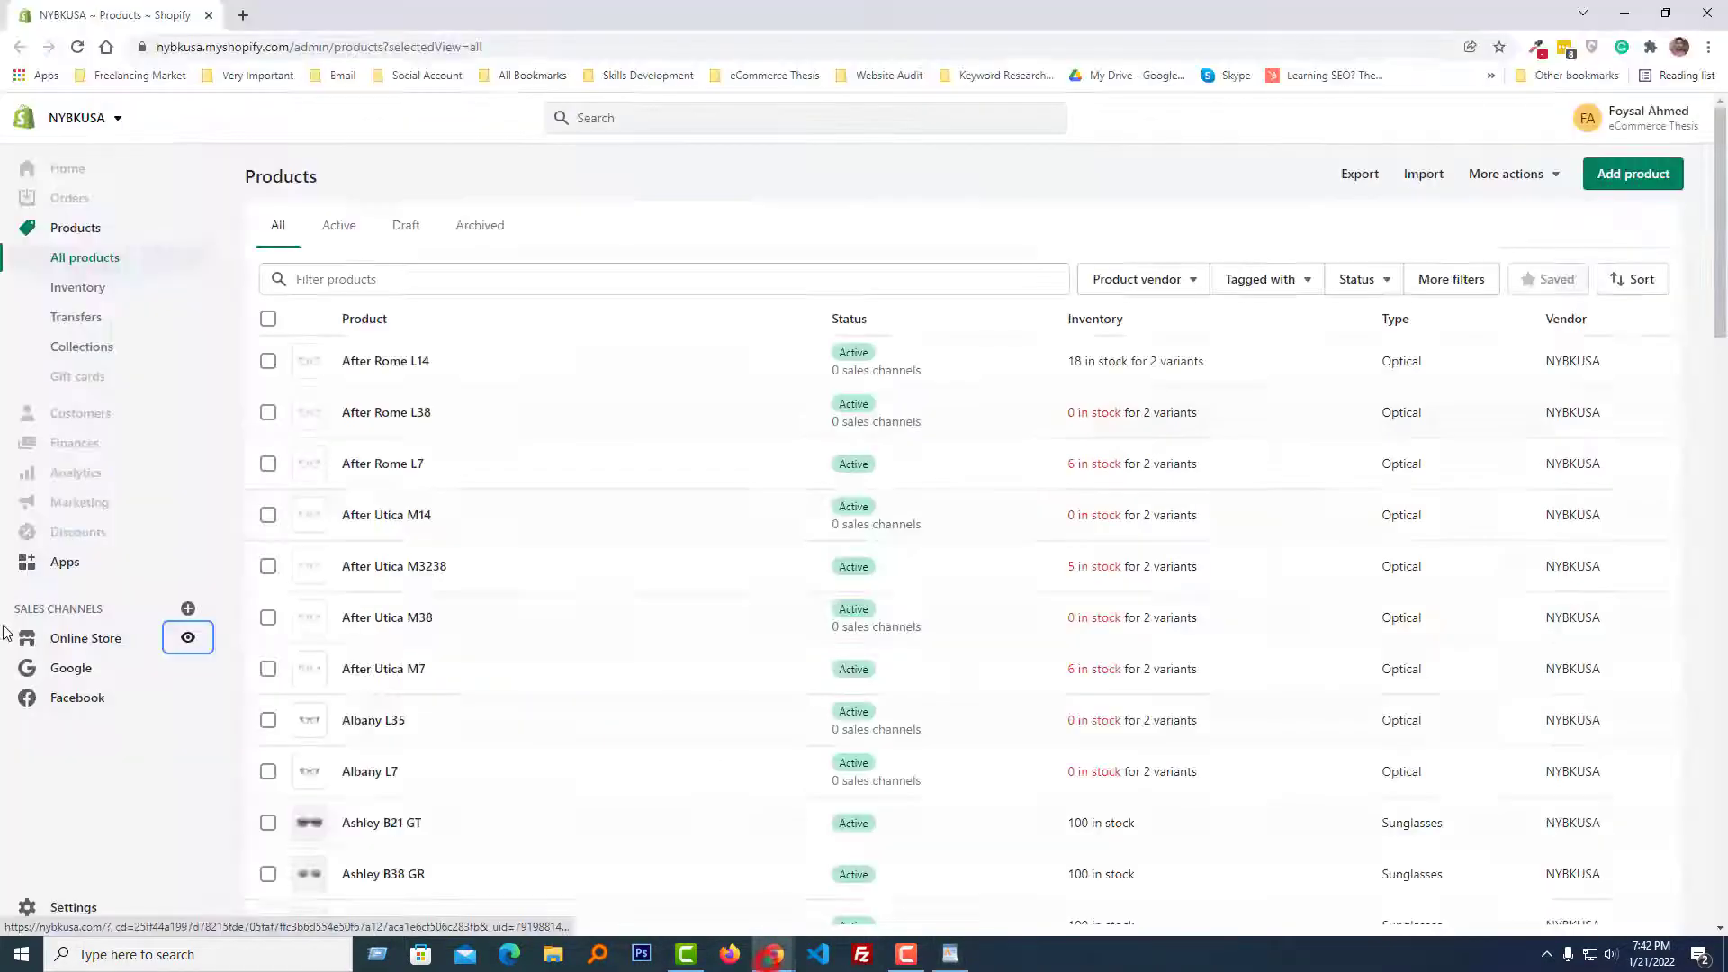
pyautogui.click(121, 788)
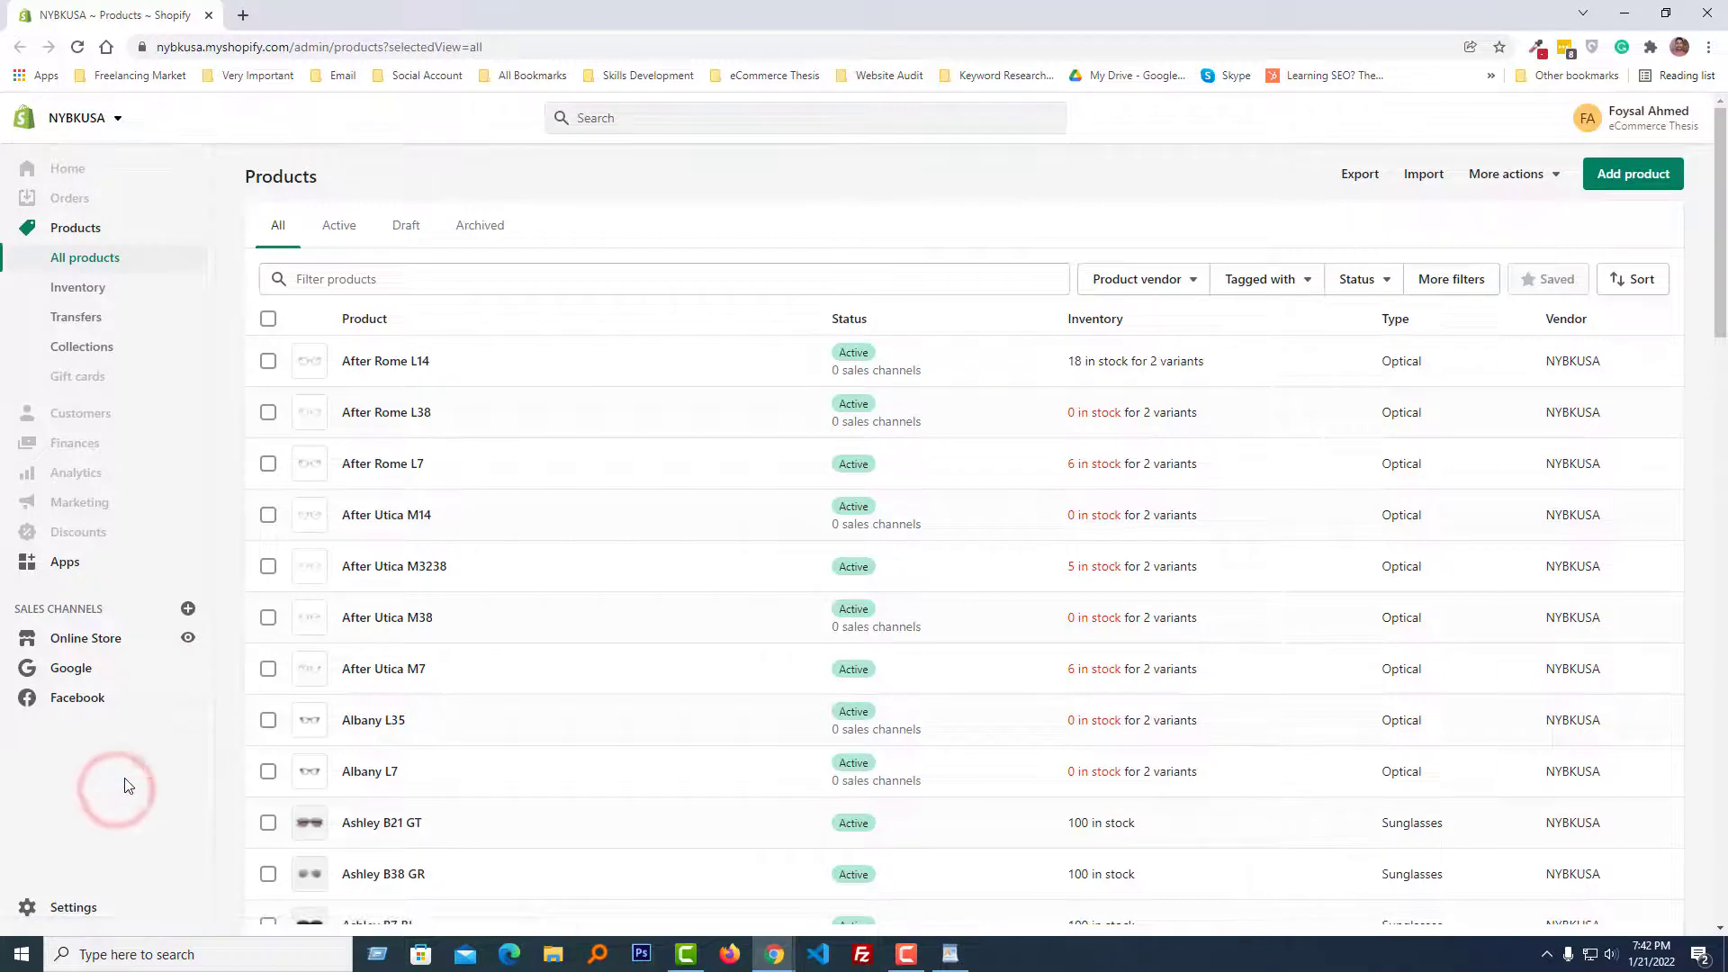
pyautogui.click(115, 646)
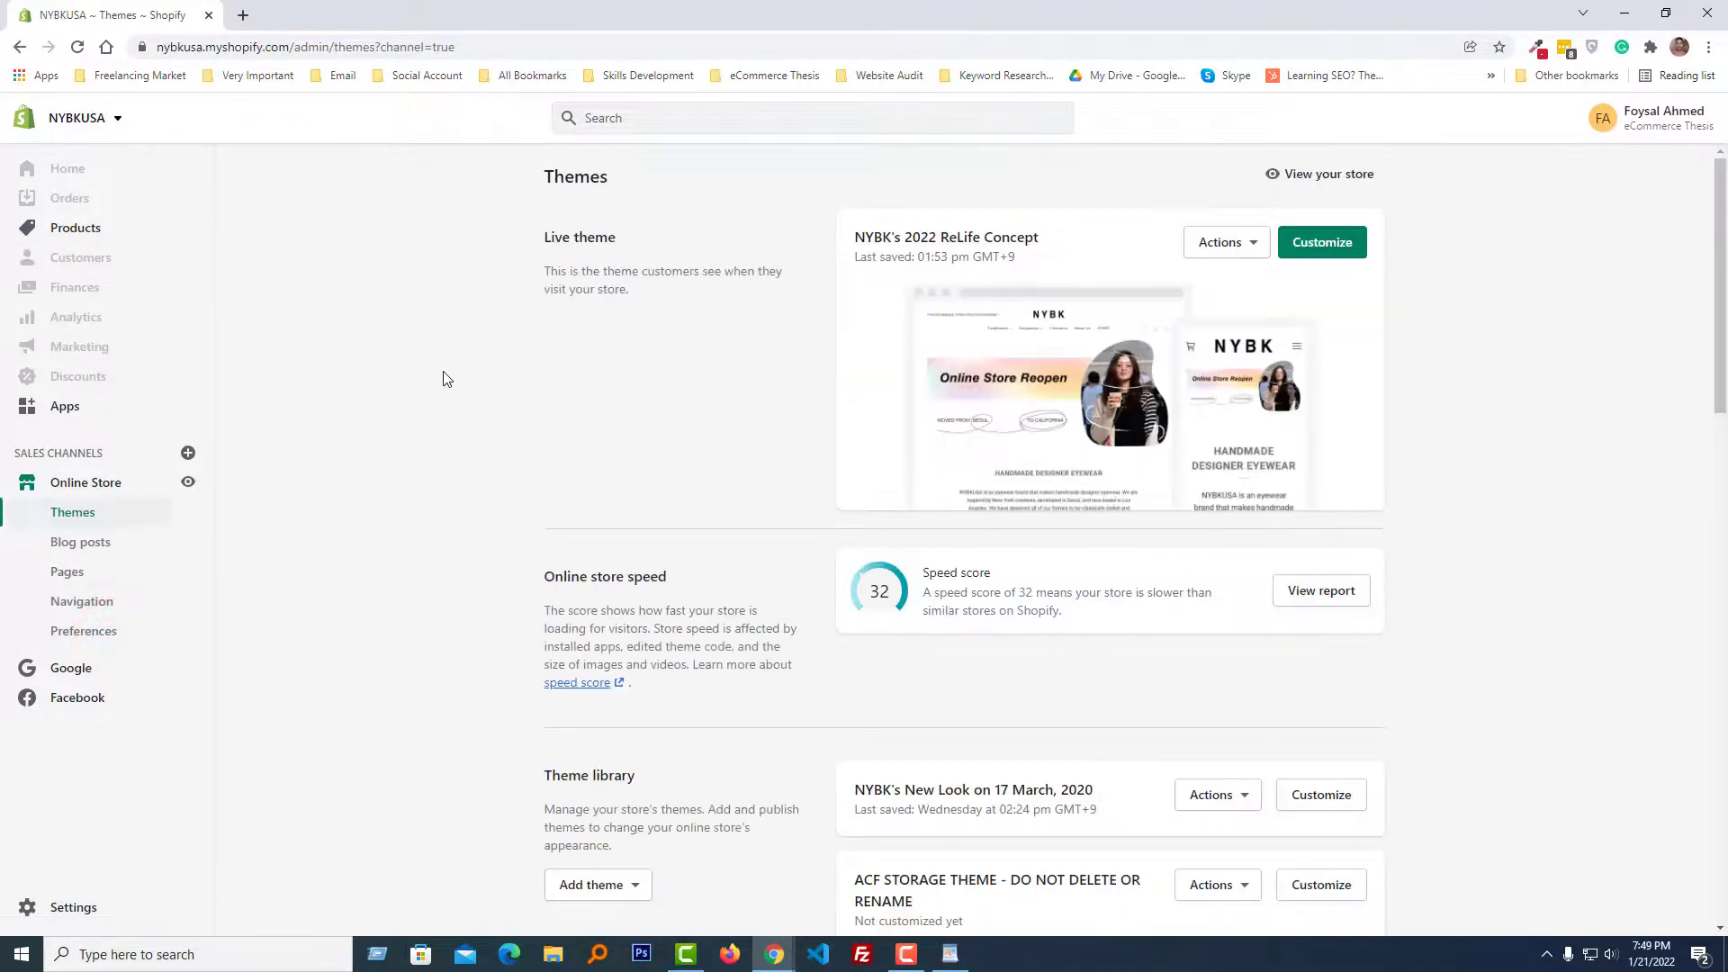
pyautogui.click(1246, 250)
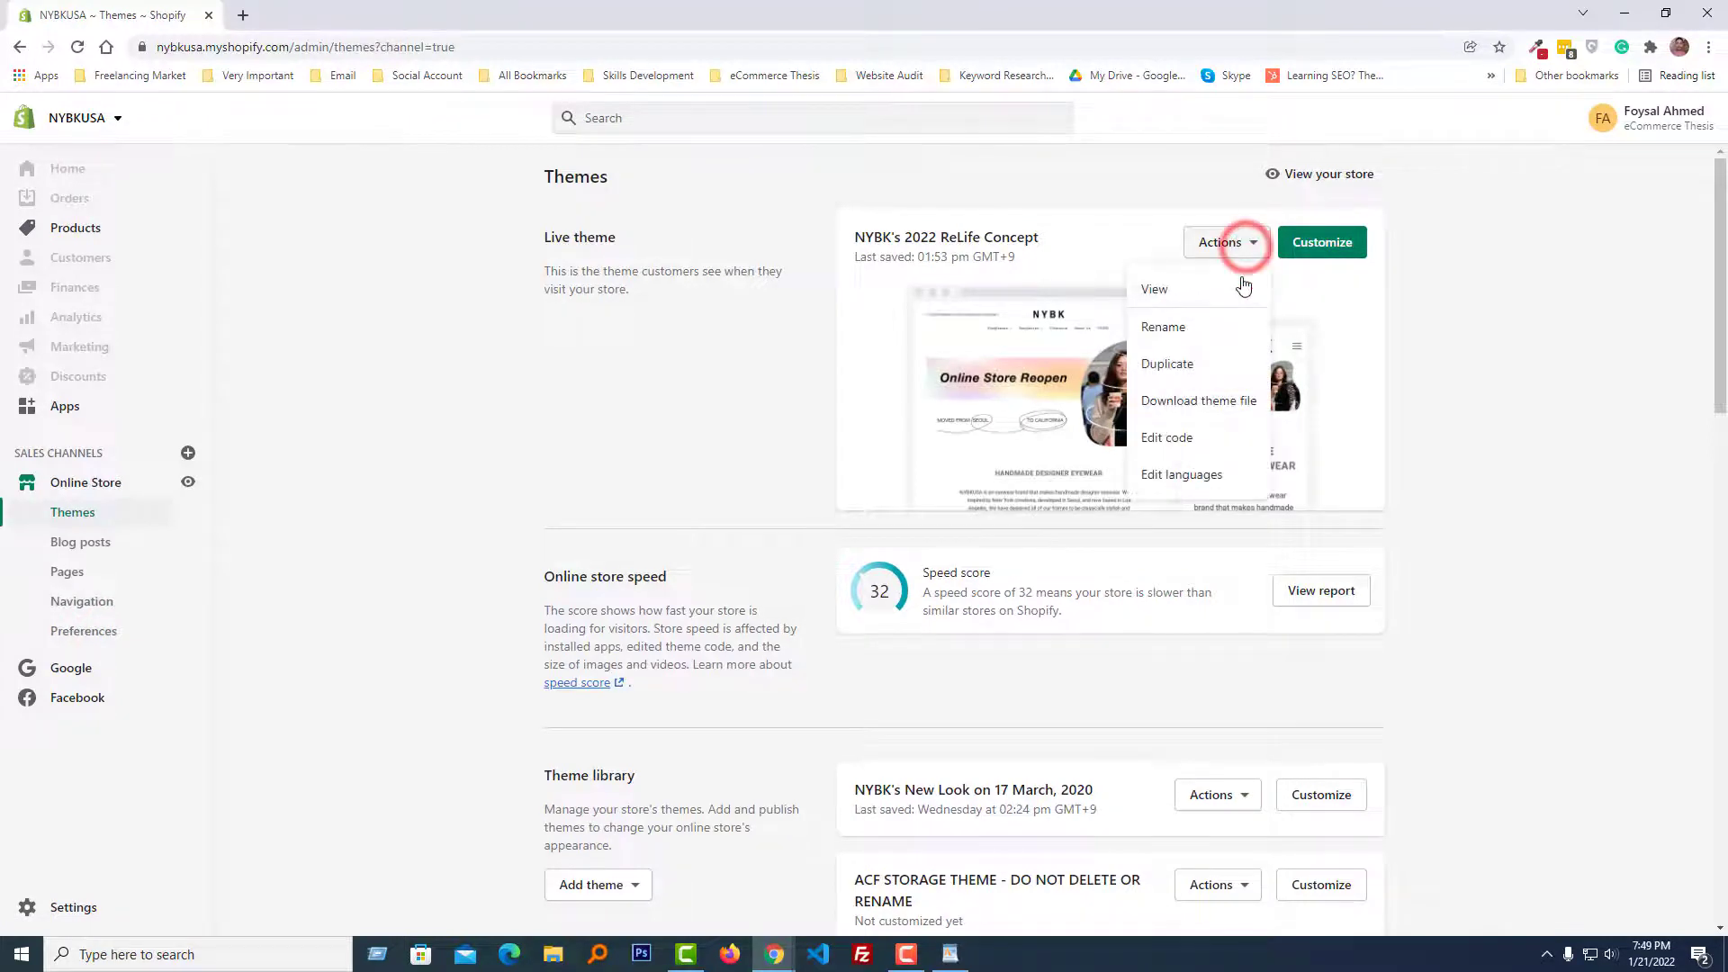
pyautogui.click(1229, 438)
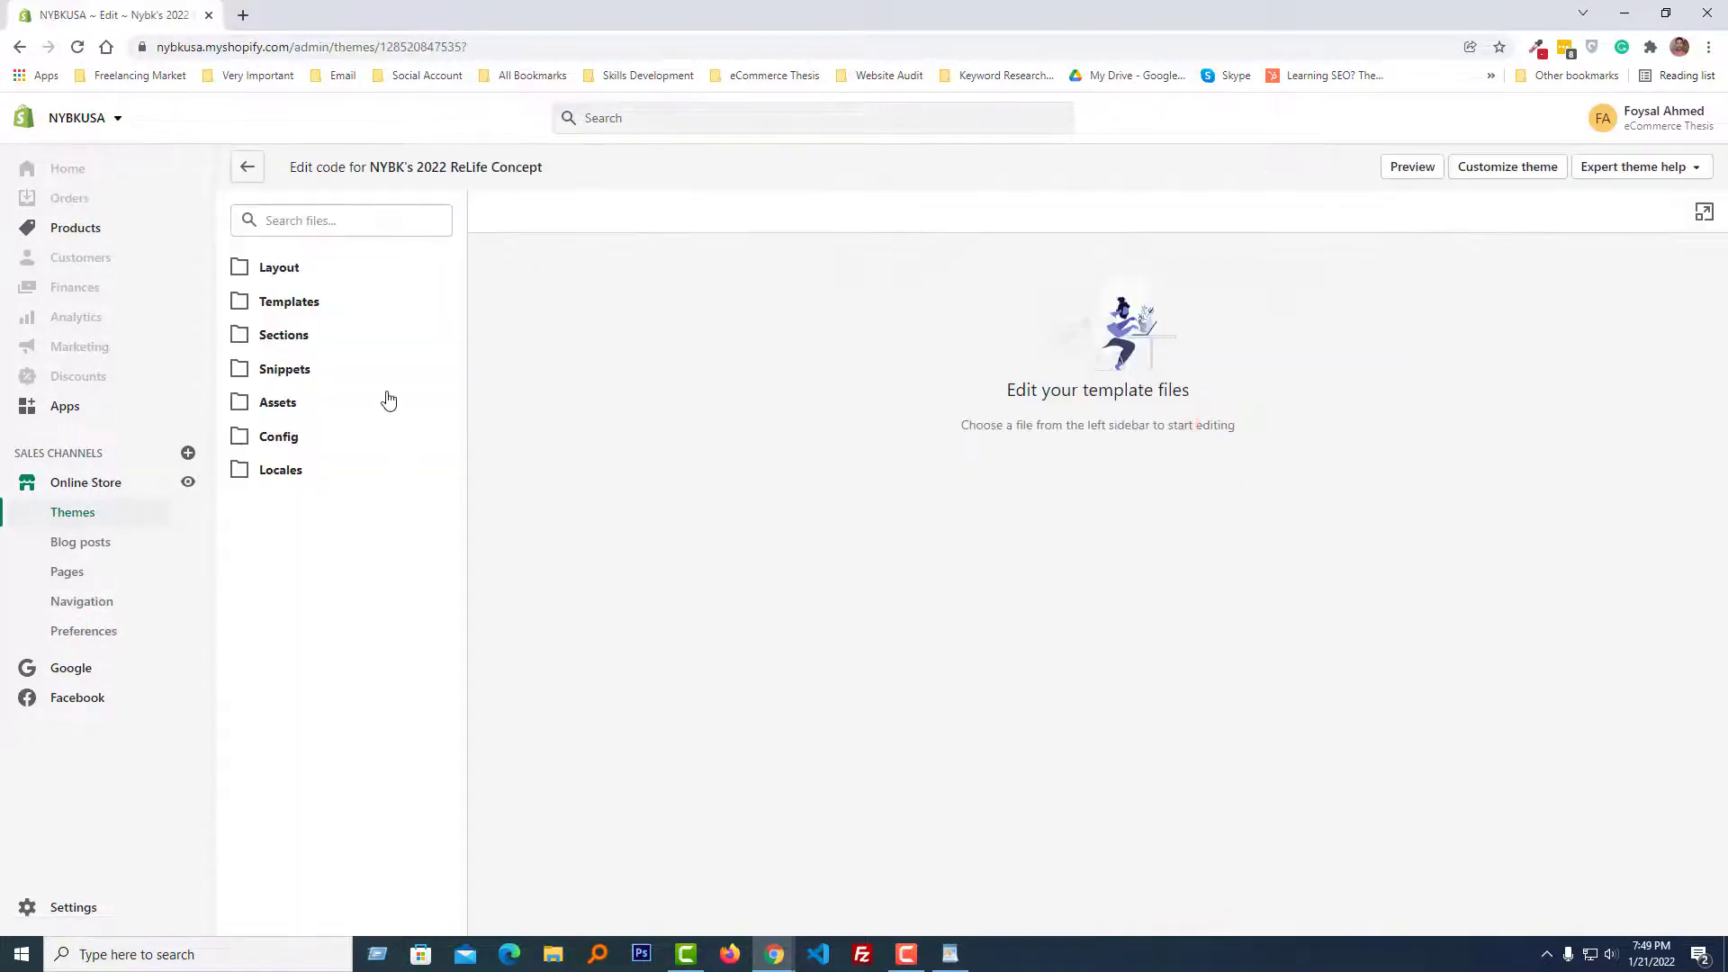
# Open Layout > theme.liquid and add a blank line after the site verification tag
pyautogui.click(241, 270)
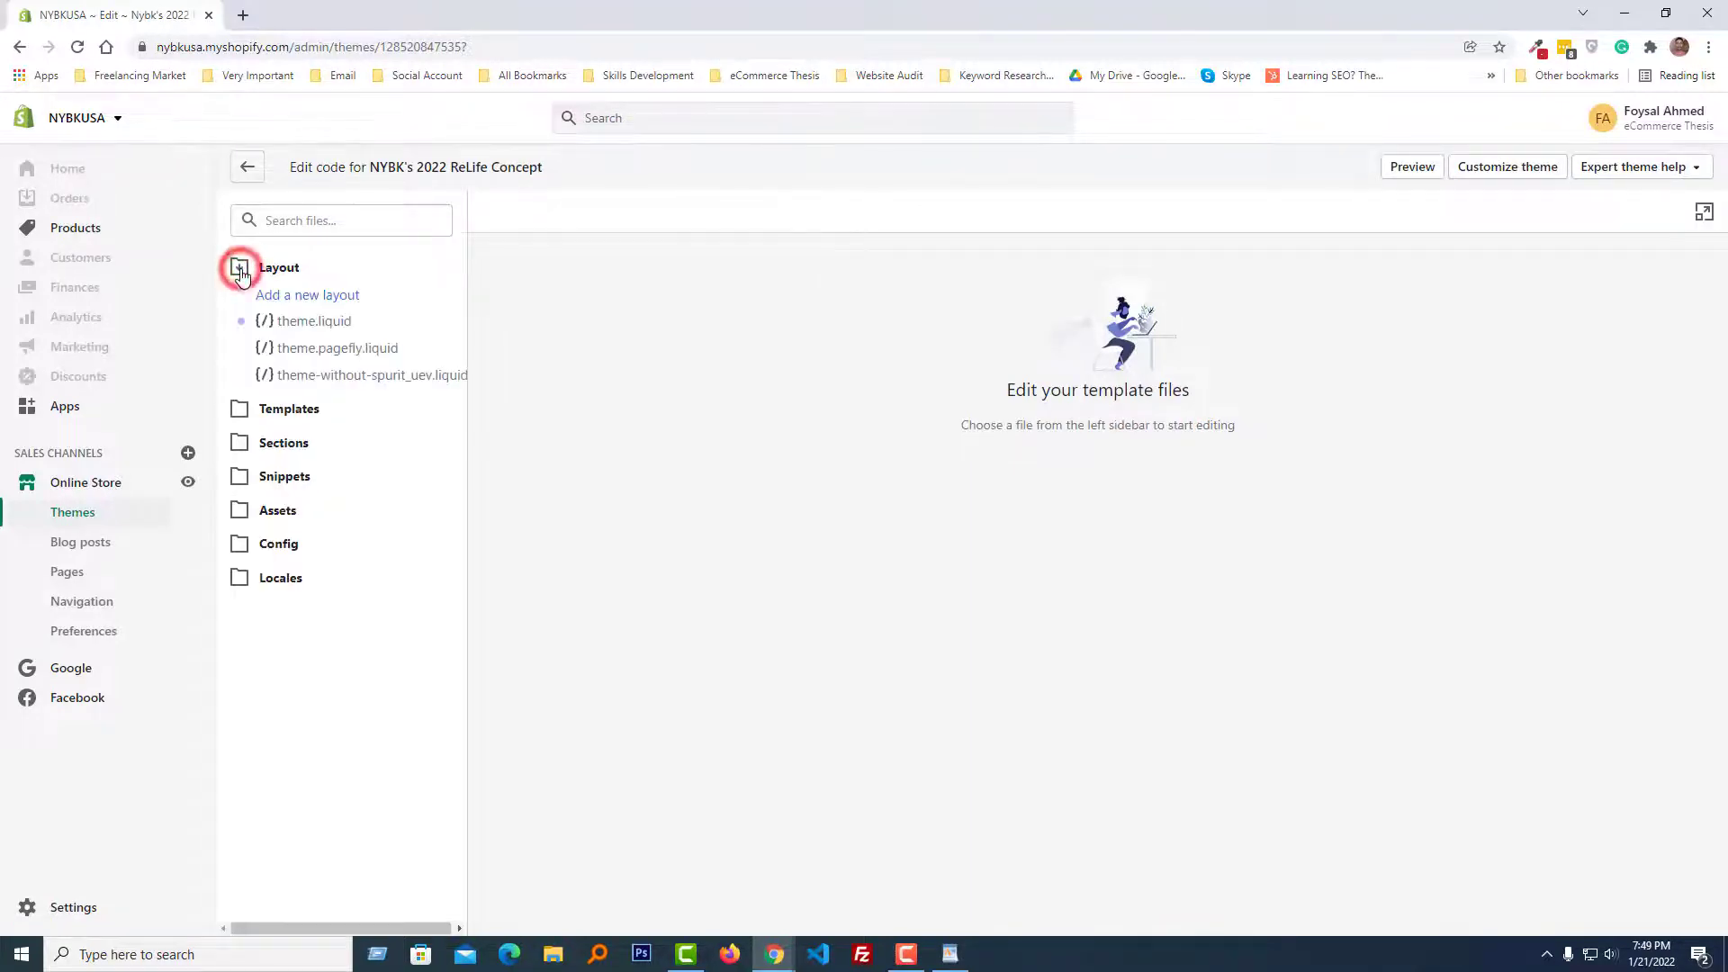
pyautogui.click(339, 322)
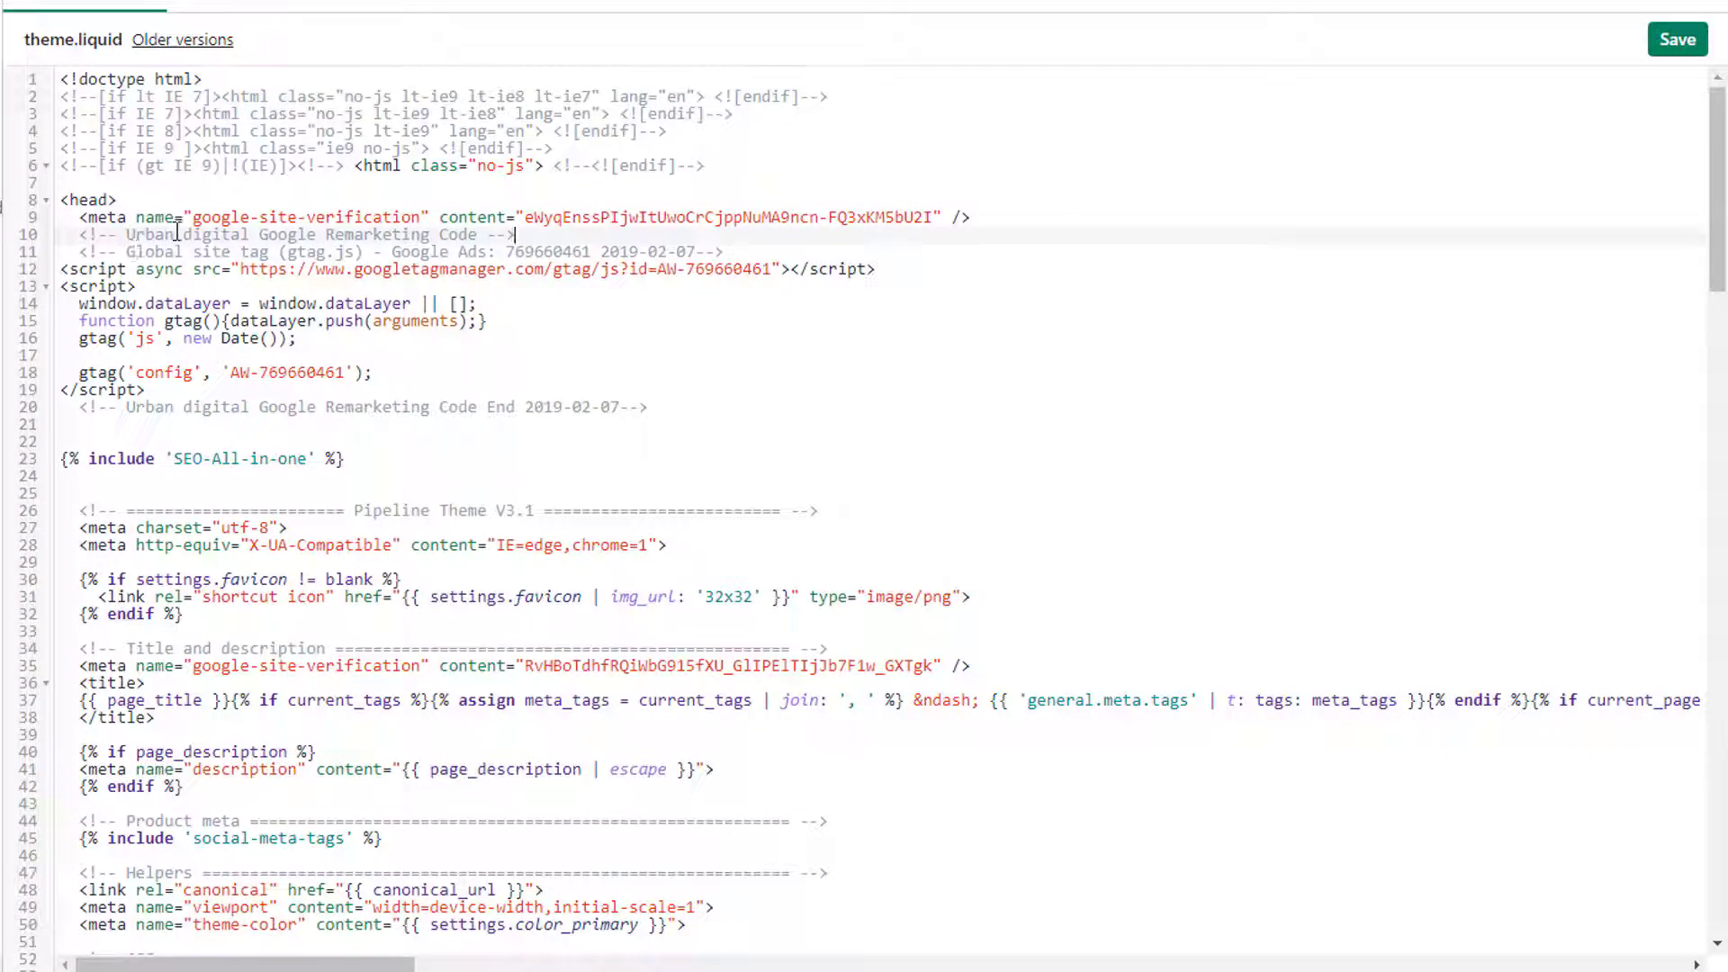
pyautogui.click(984, 218)
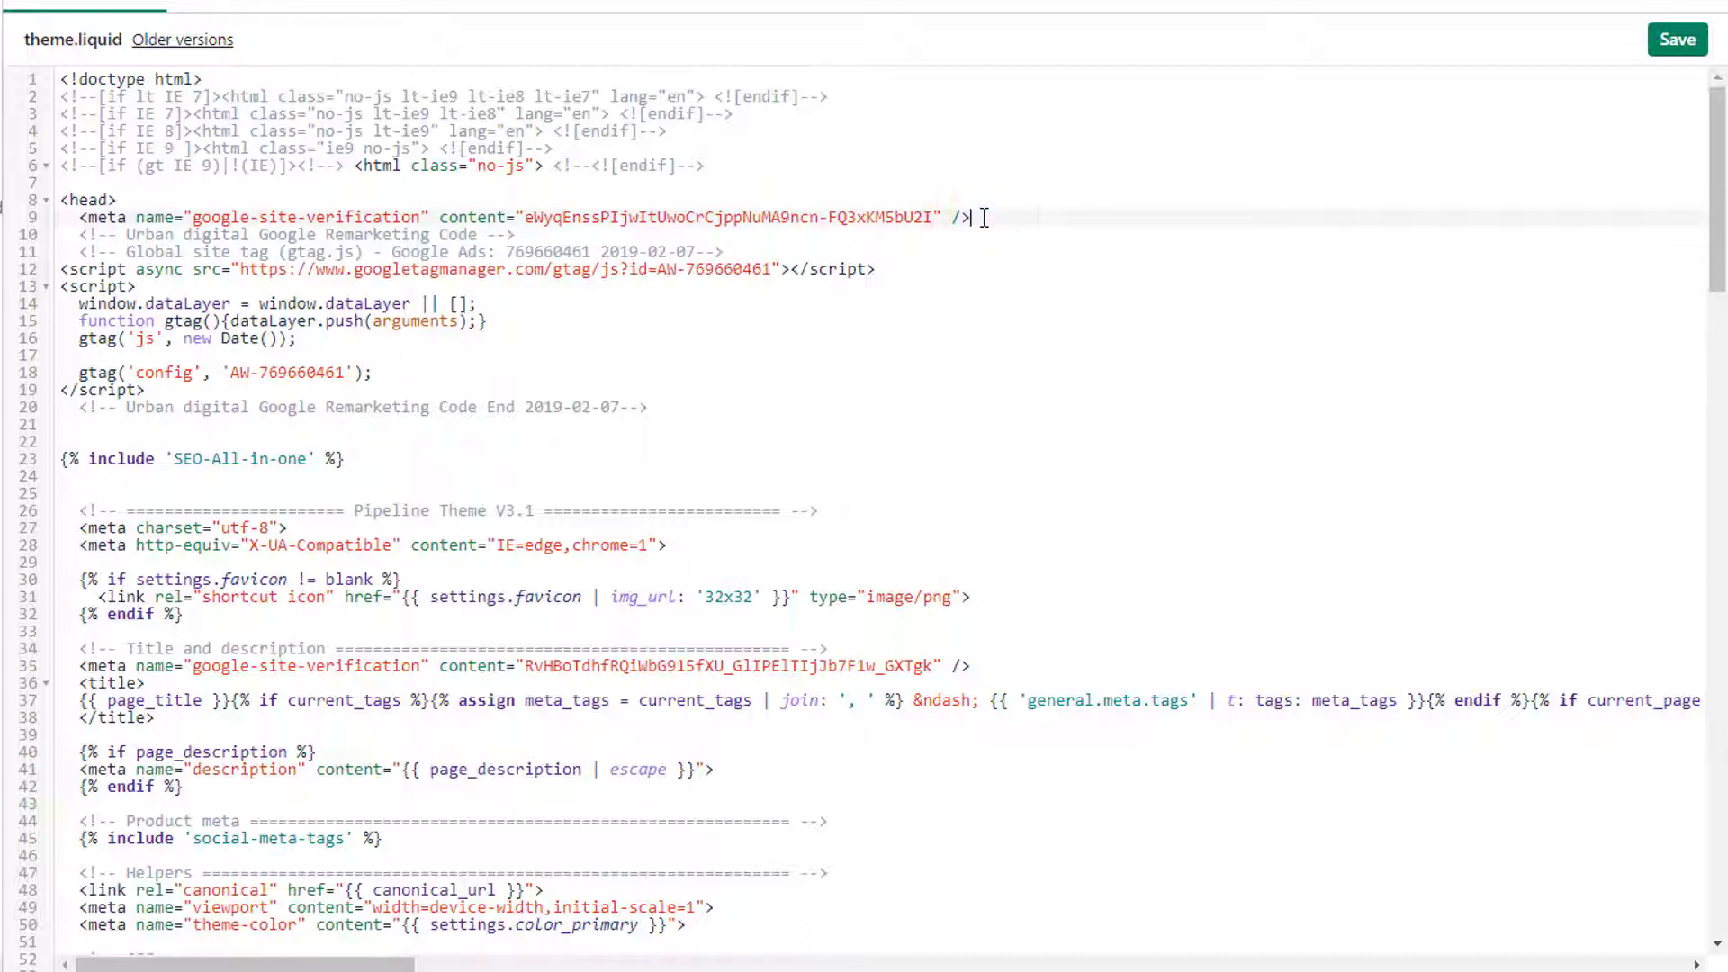
pyautogui.press('Return')
pyautogui.press('Return')
pyautogui.press('Return')
pyautogui.press('Return')
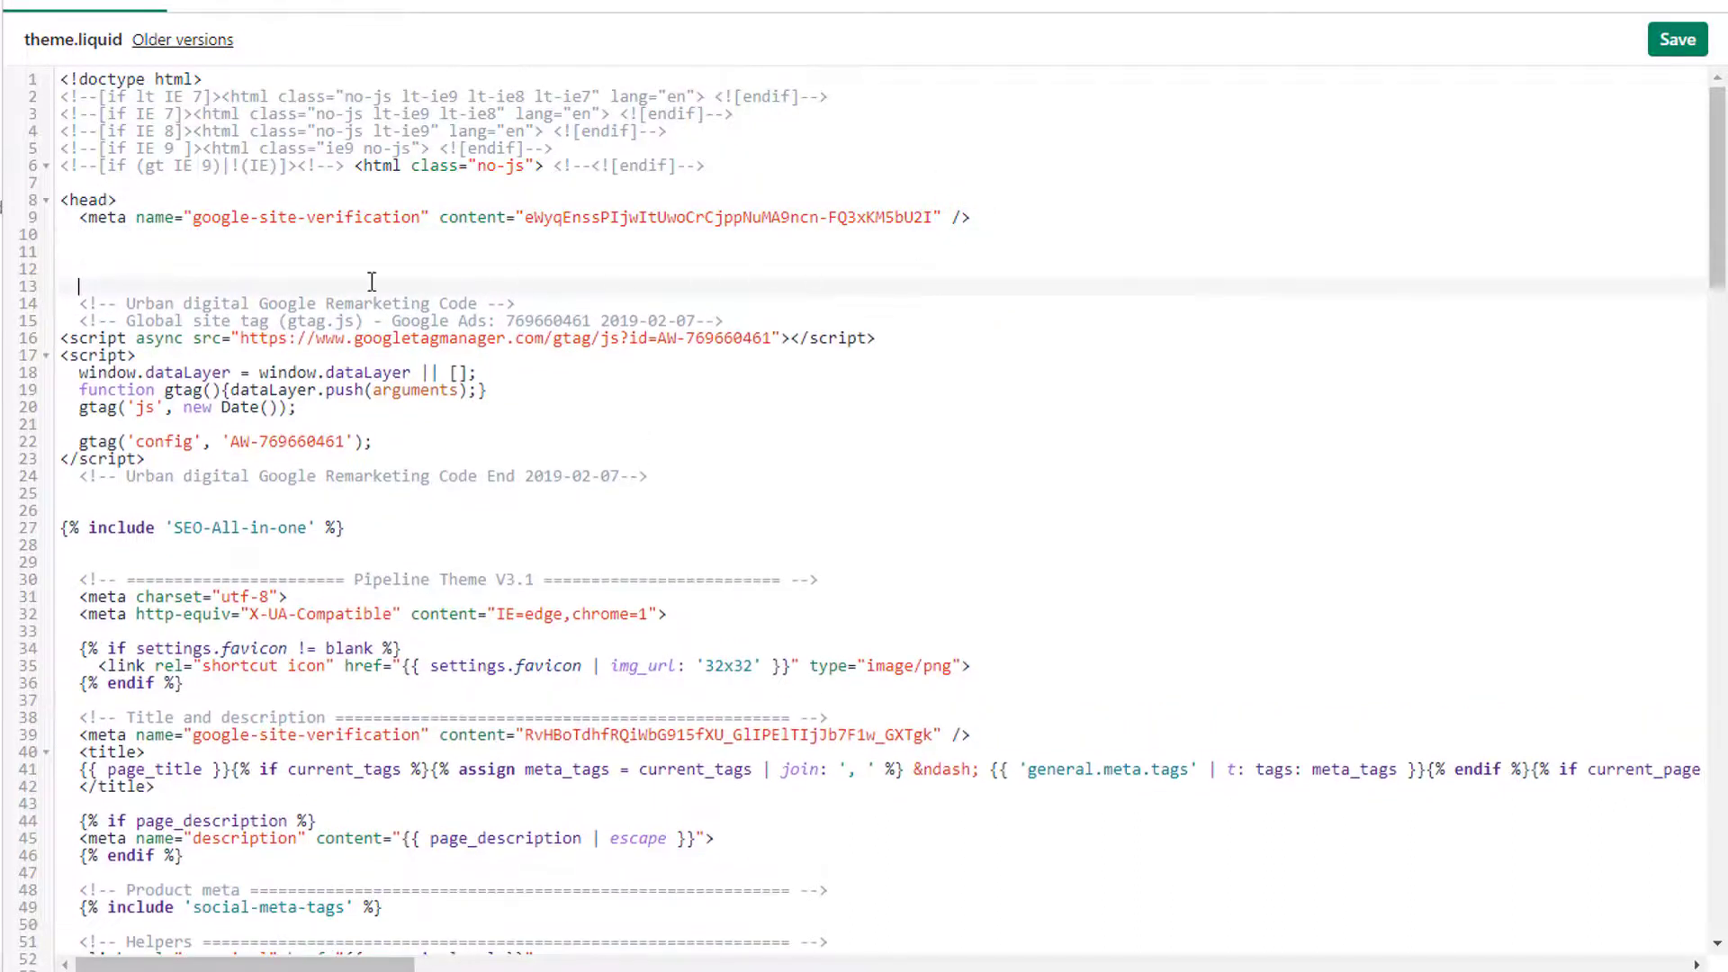
# Paste the meta keywords tag into line 11 and save theme.liquid
pyautogui.click(164, 256)
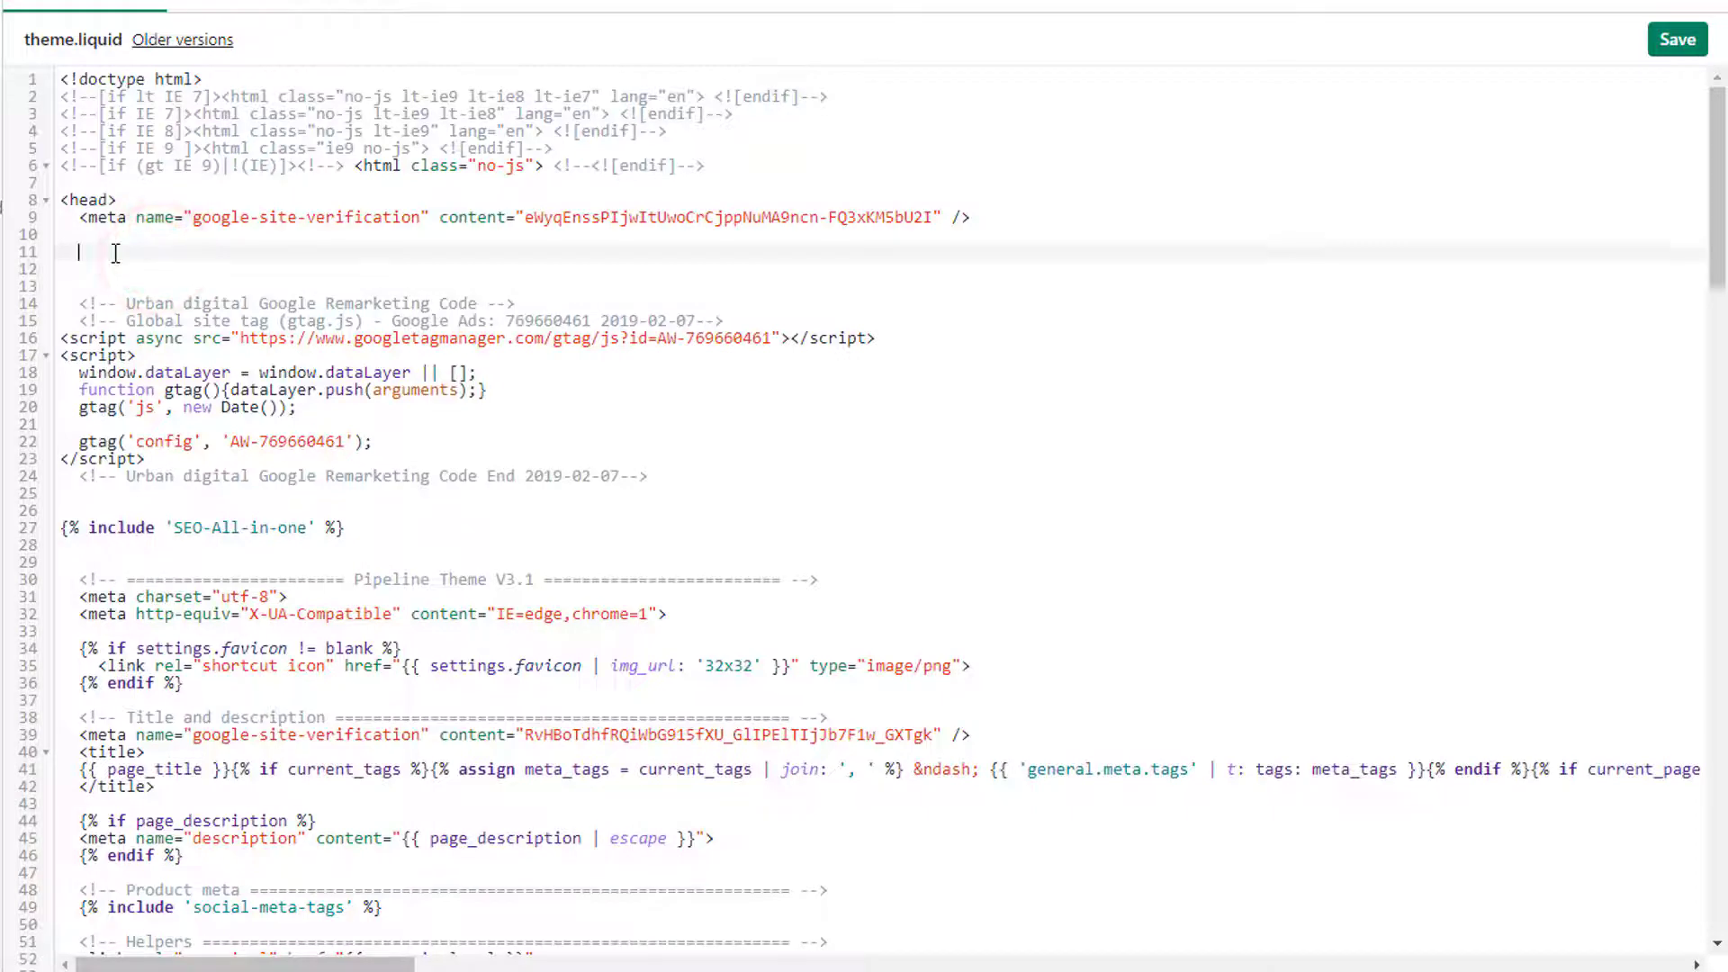
pyautogui.rightClick(115, 252)
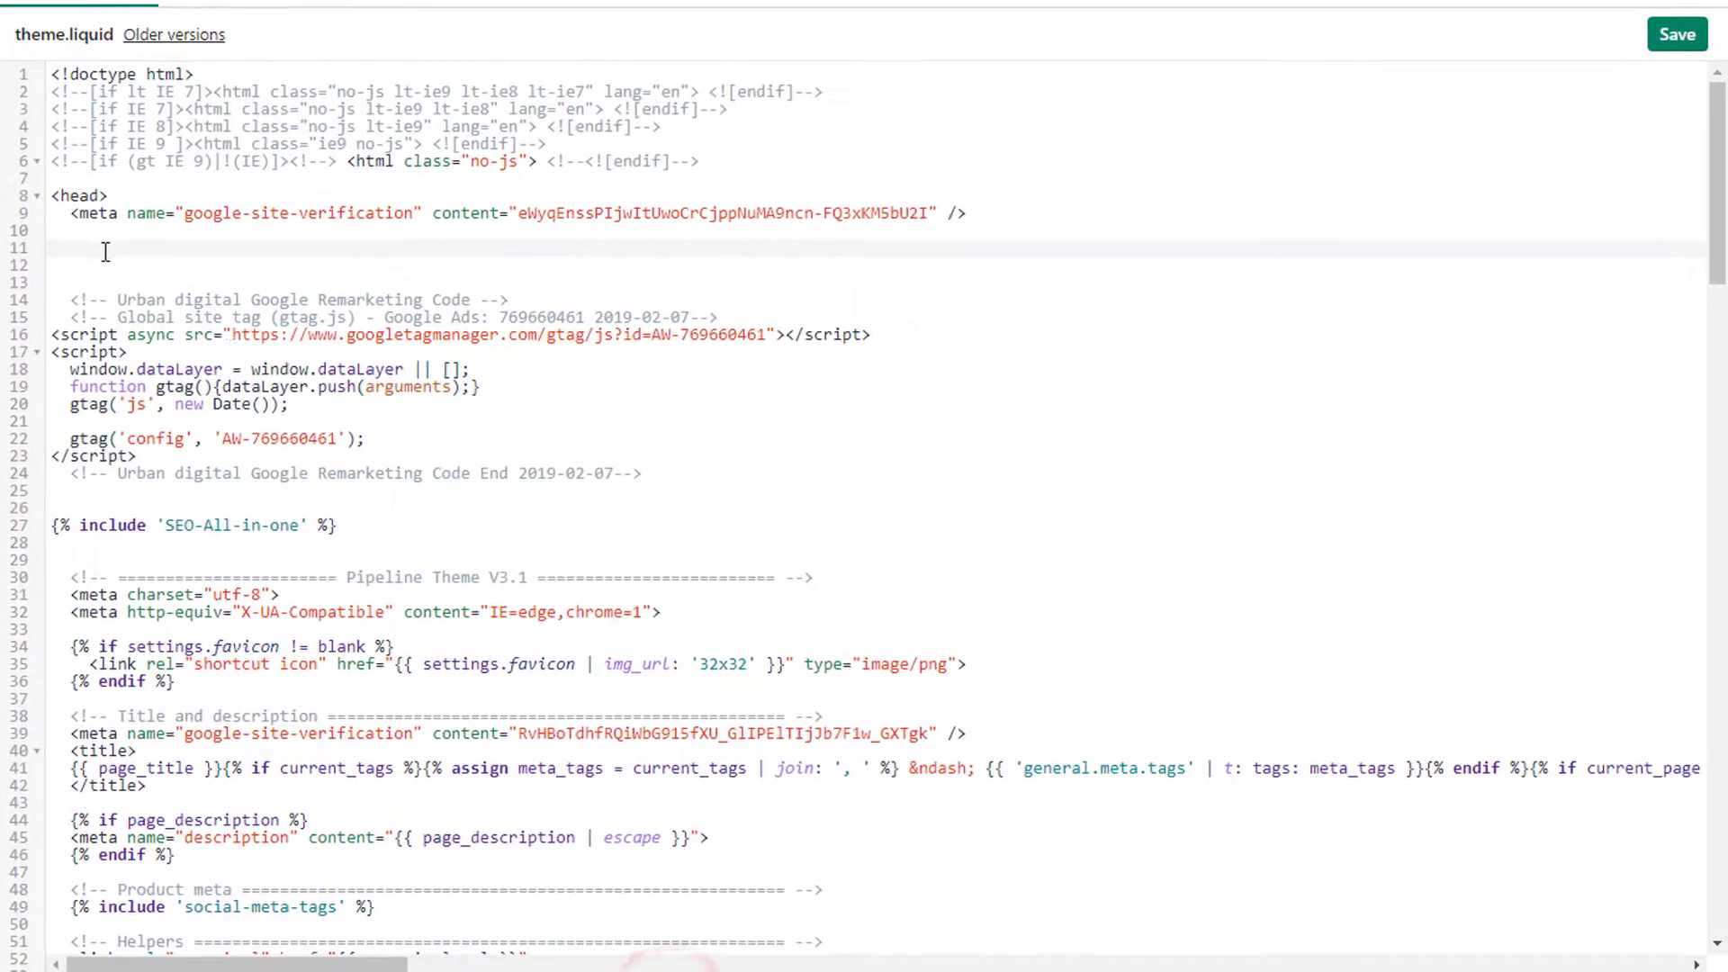
pyautogui.rightClick(116, 250)
pyautogui.click(197, 436)
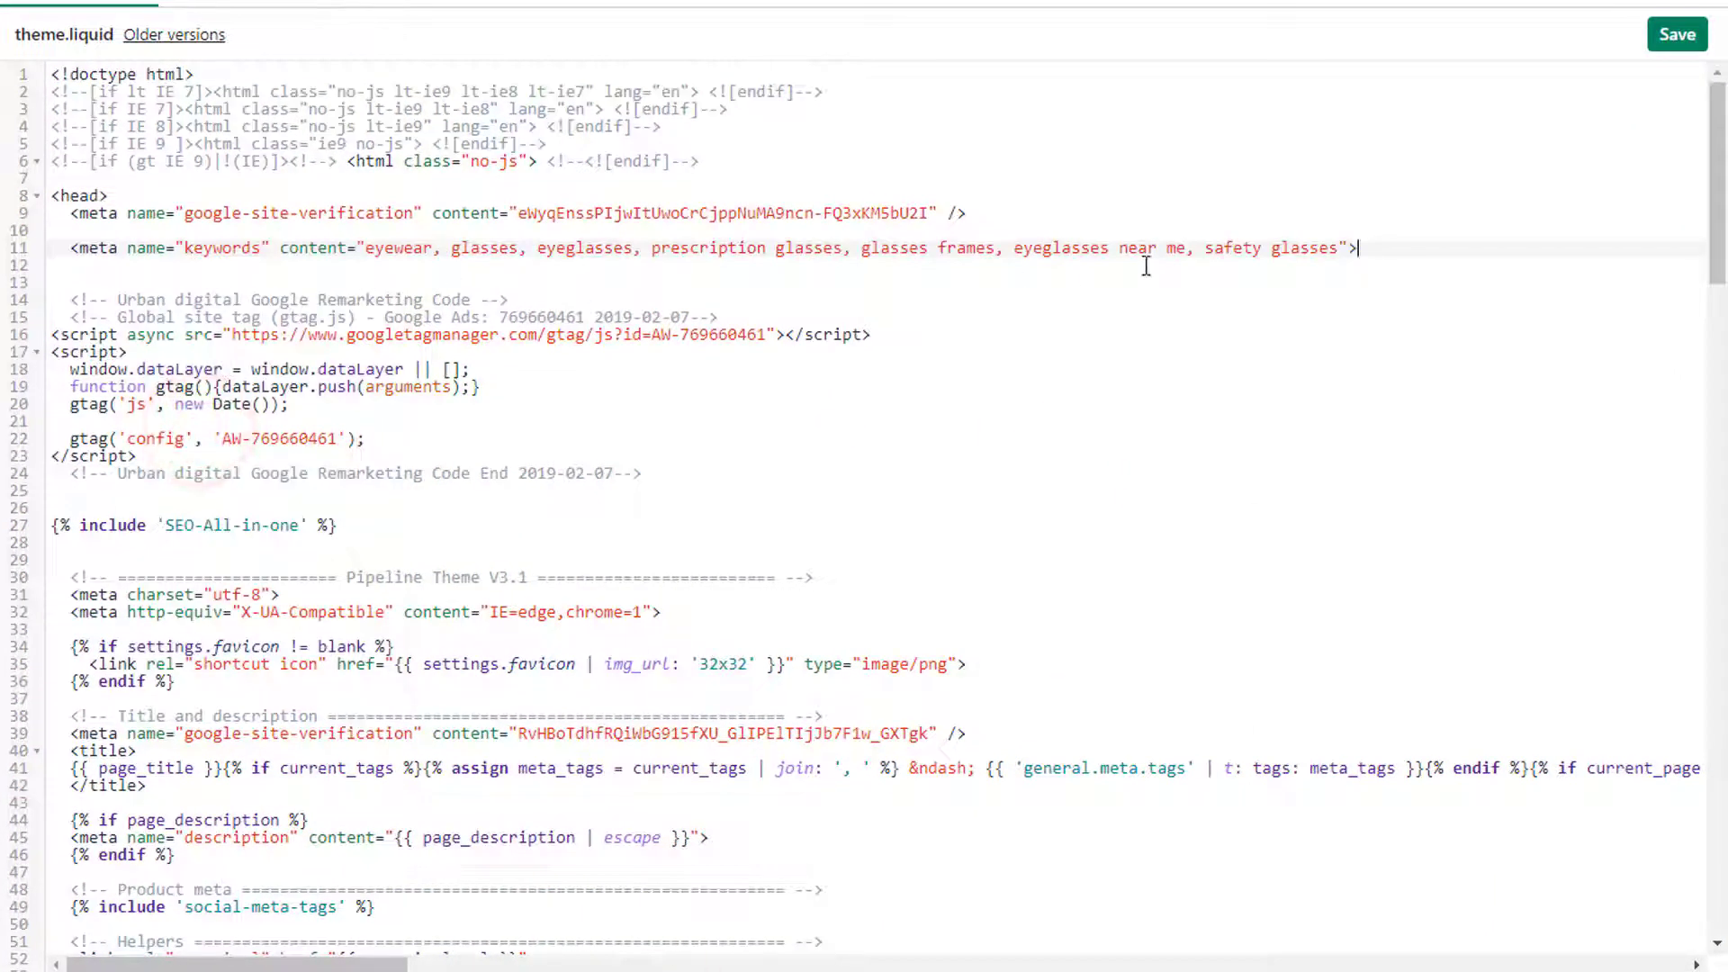
pyautogui.click(1677, 40)
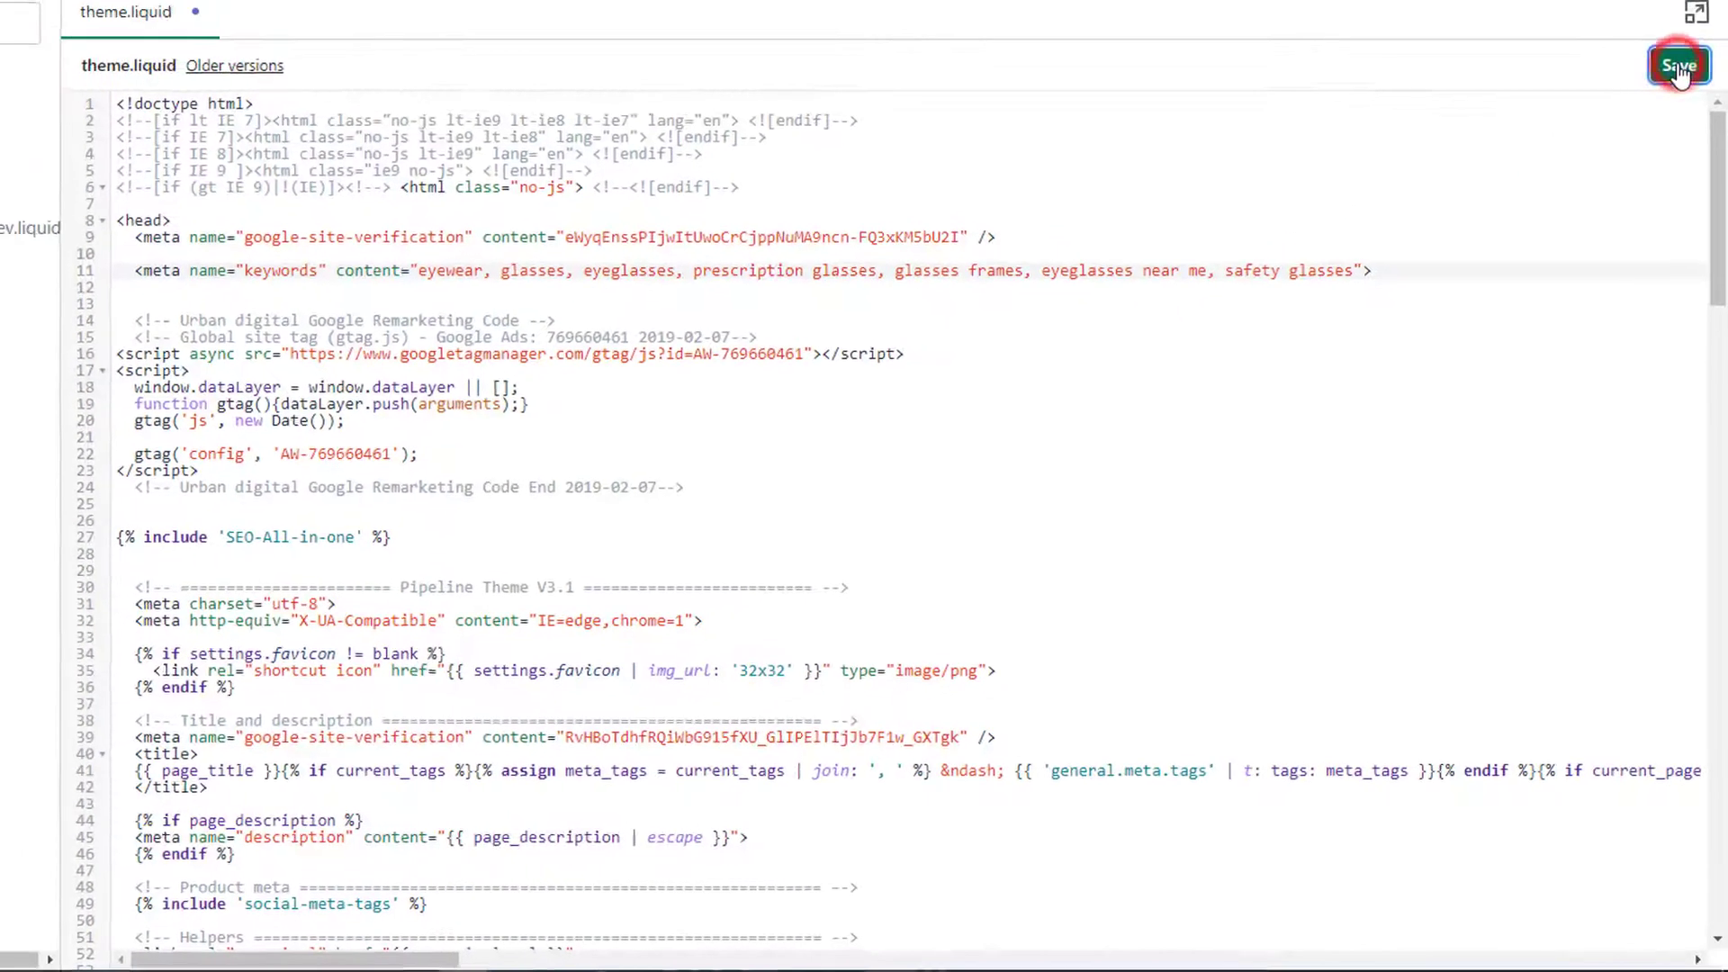